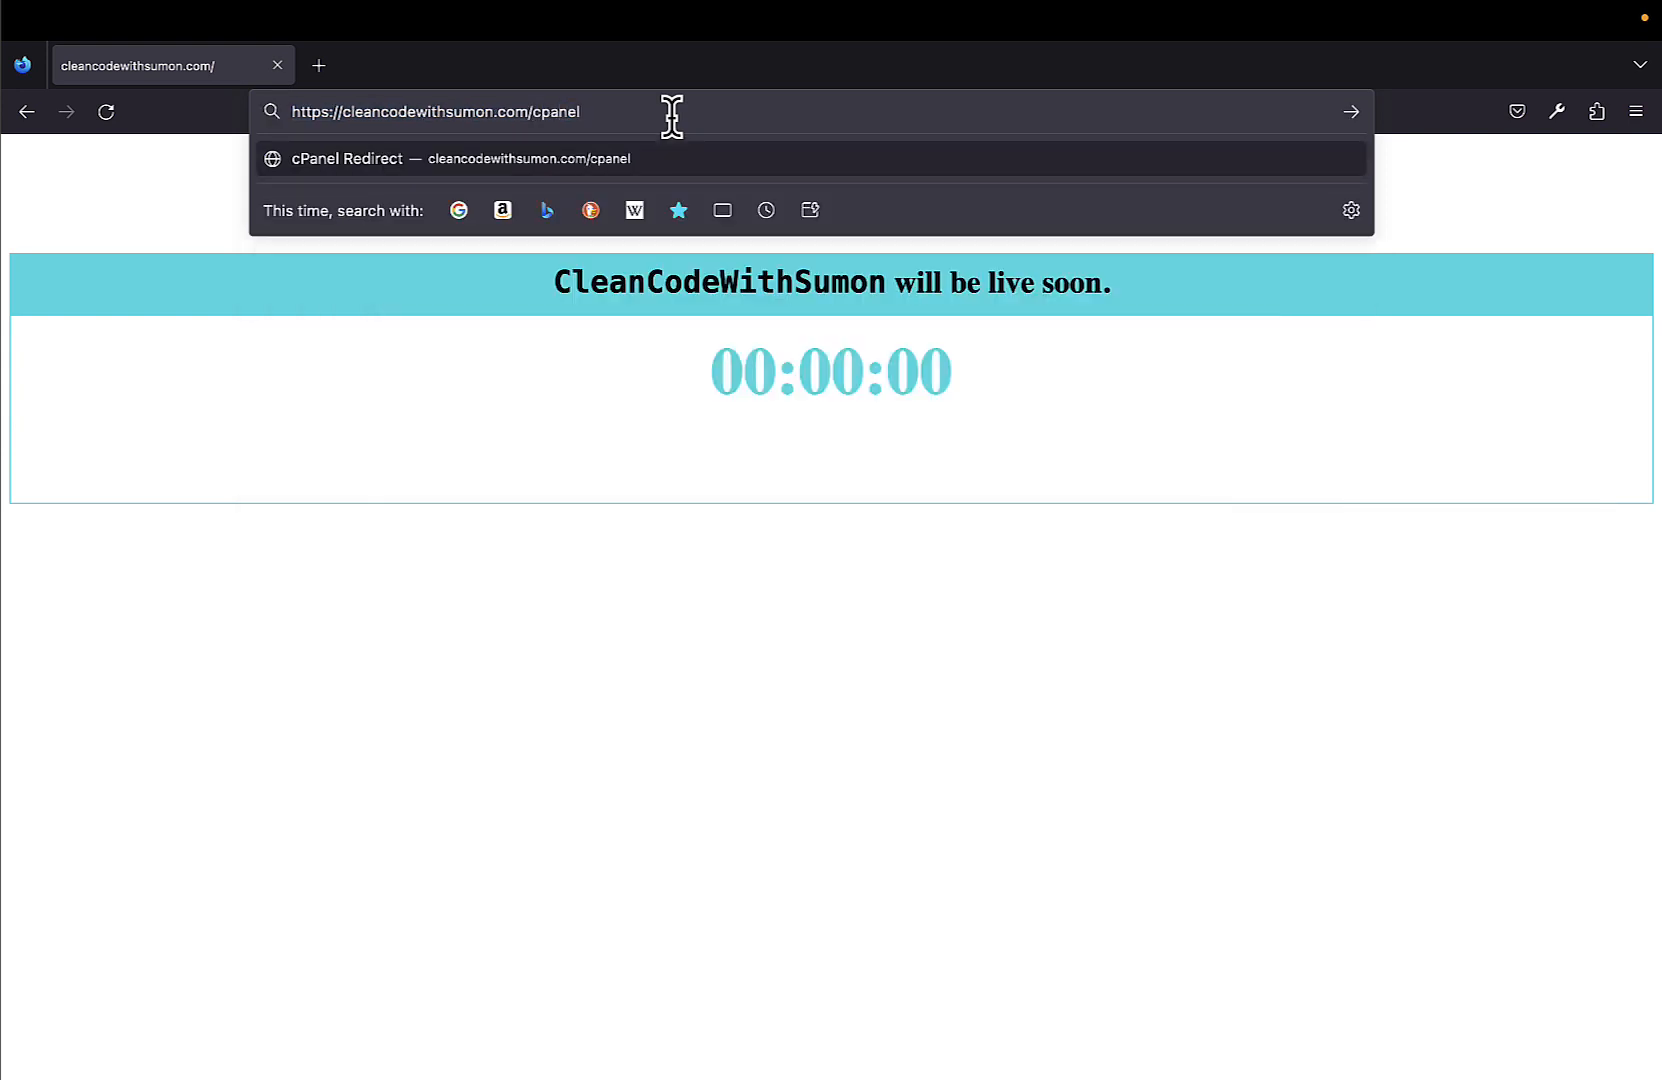
{"action": "key", "text": "Return"}
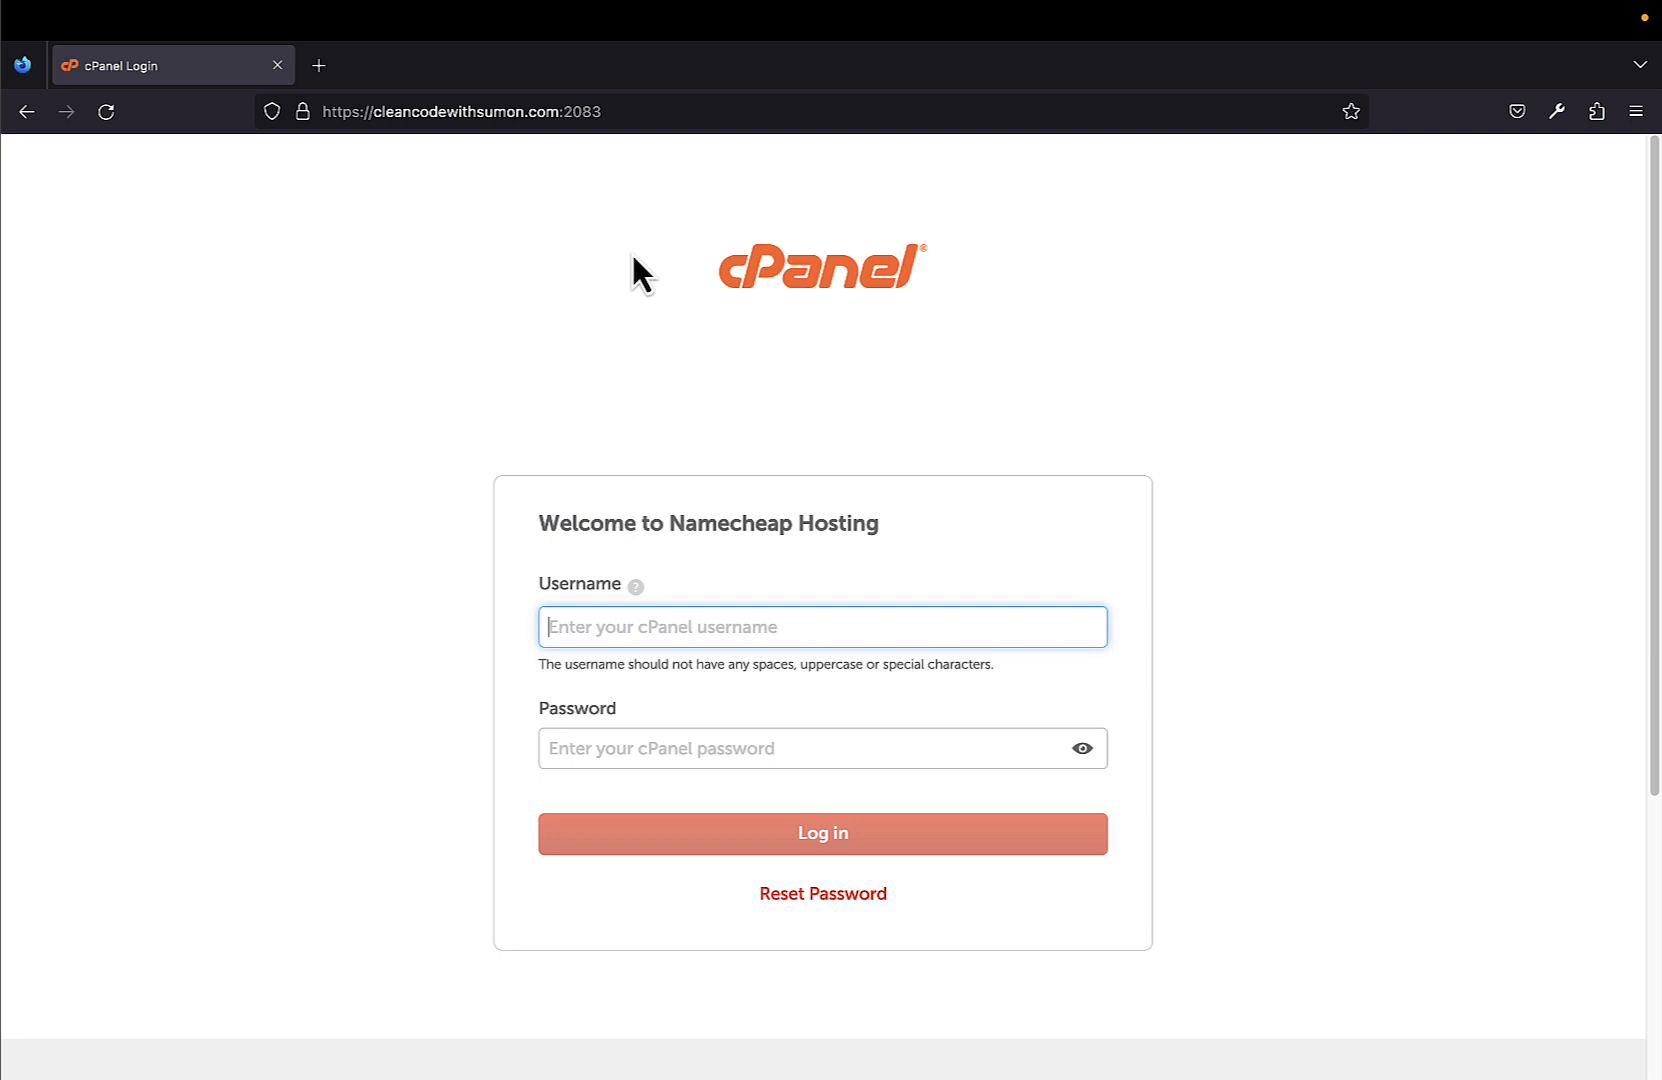
Close the Firefox login window and switch to the Chrome session already logged into cPanel
{"action": "left_click", "coordinate": [277, 66]}
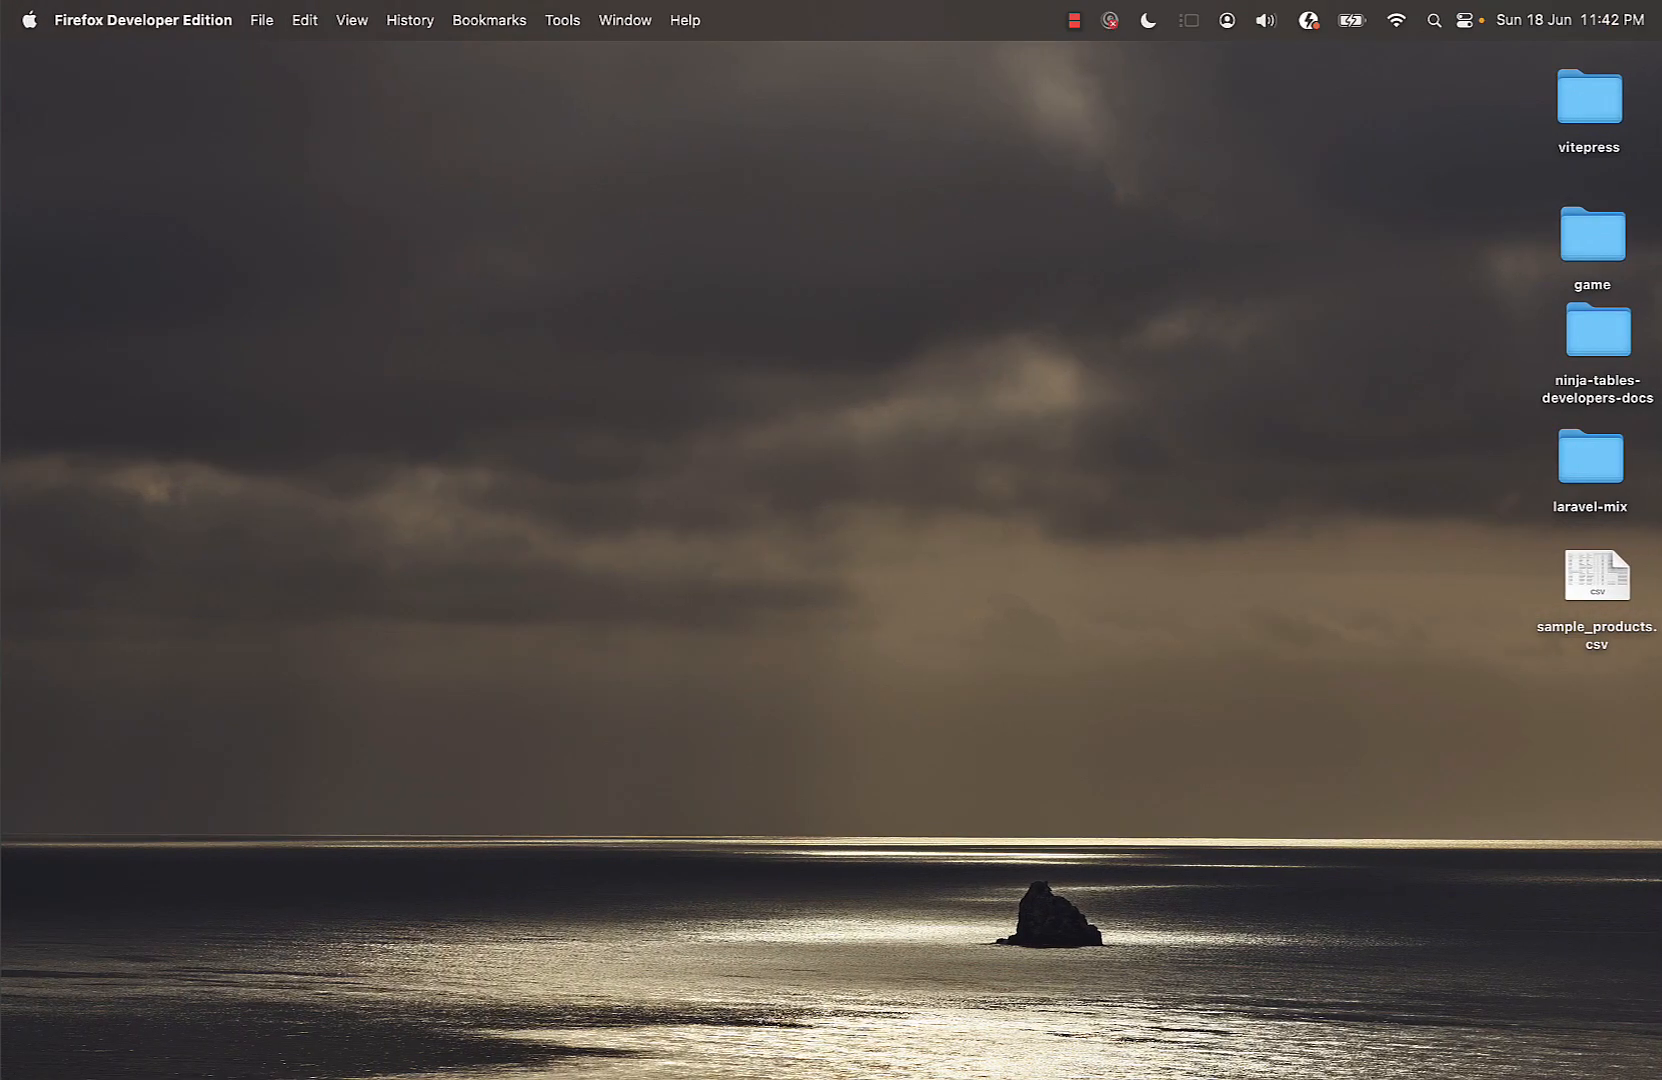
{"action": "left_click", "coordinate": [789, 1064]}
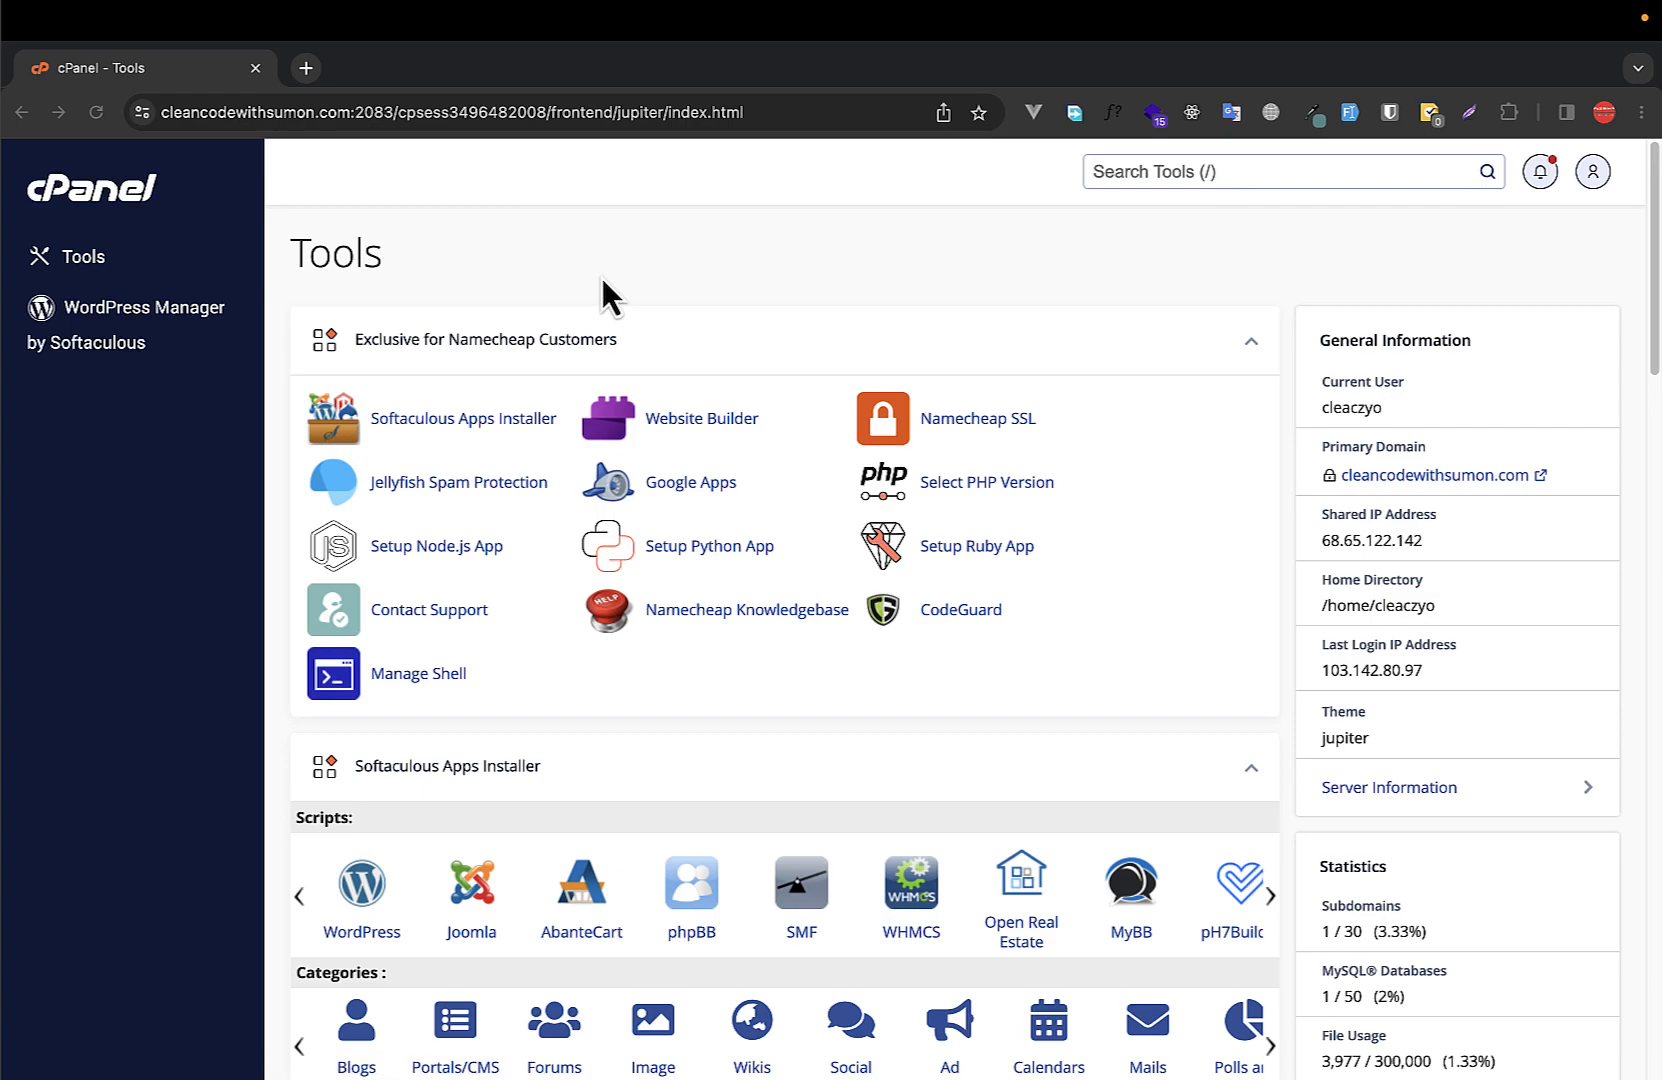
{"action": "scroll", "coordinate": [836, 320], "scroll_direction": "down", "scroll_amount": 3}
{"action": "scroll", "coordinate": [824, 341], "scroll_direction": "up", "scroll_amount": 3}
Search cPanel tools for 'my' and open MySQL® Databases
{"action": "left_click", "coordinate": [1178, 170]}
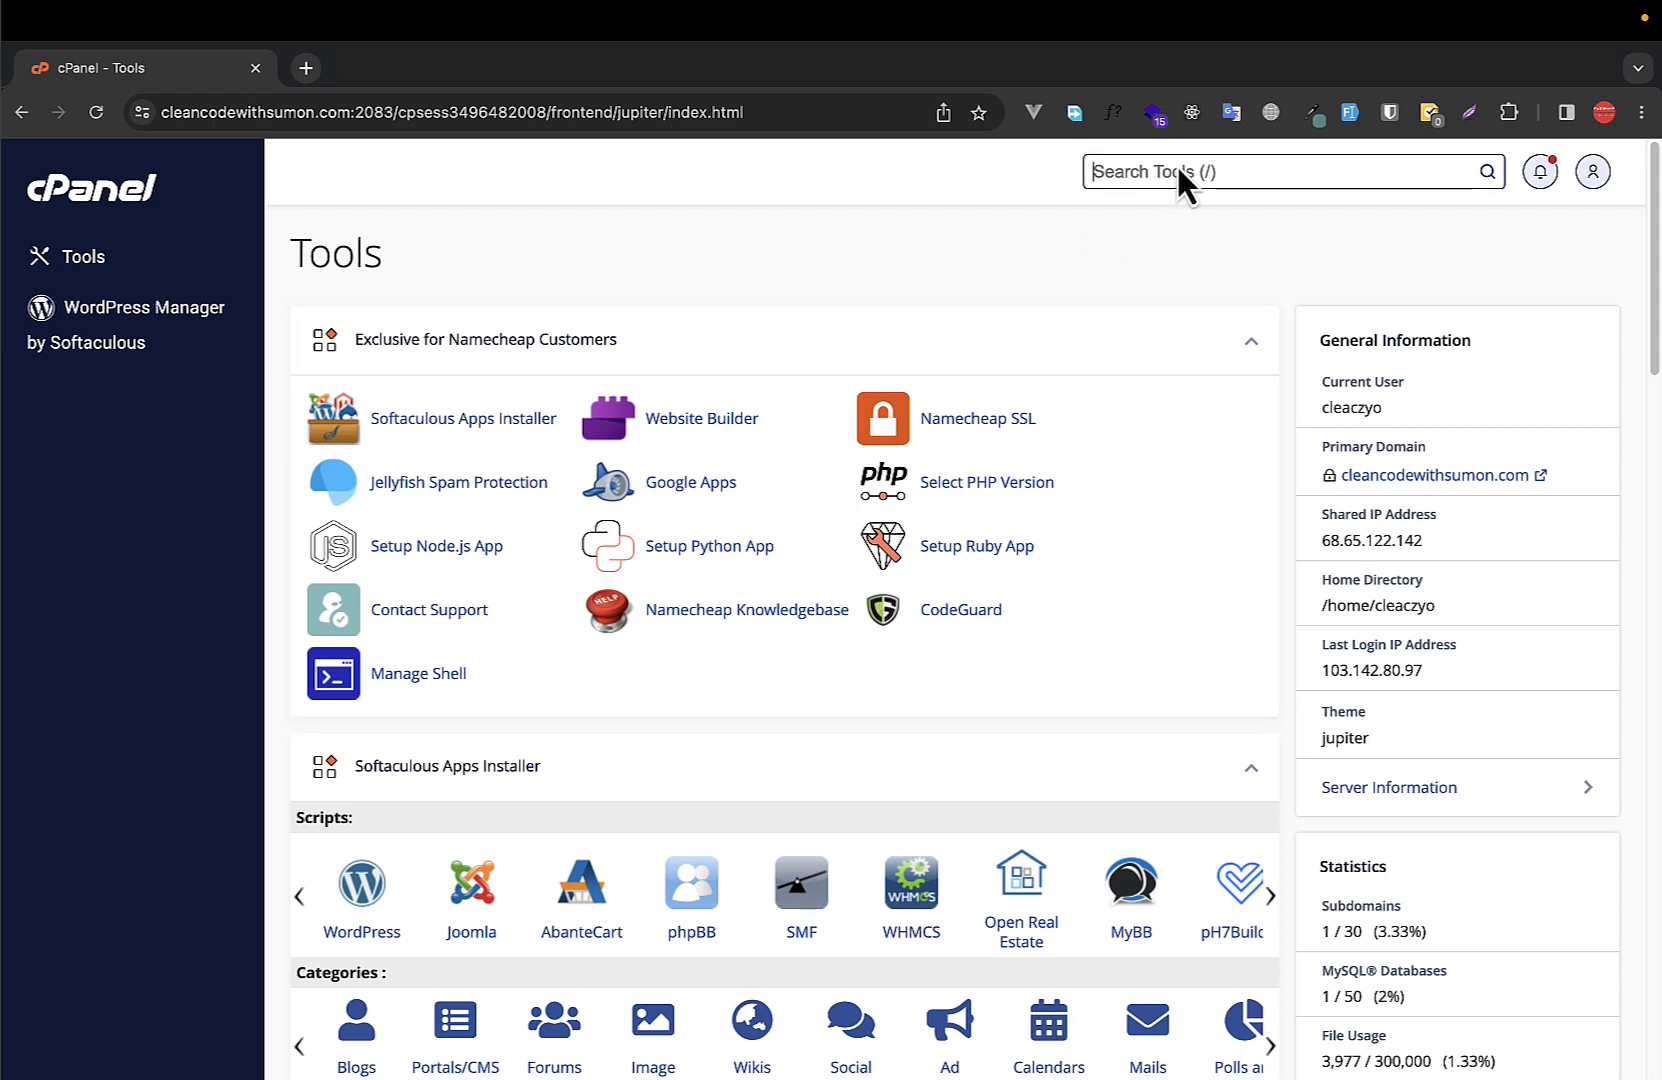
{"action": "type", "text": "my"}
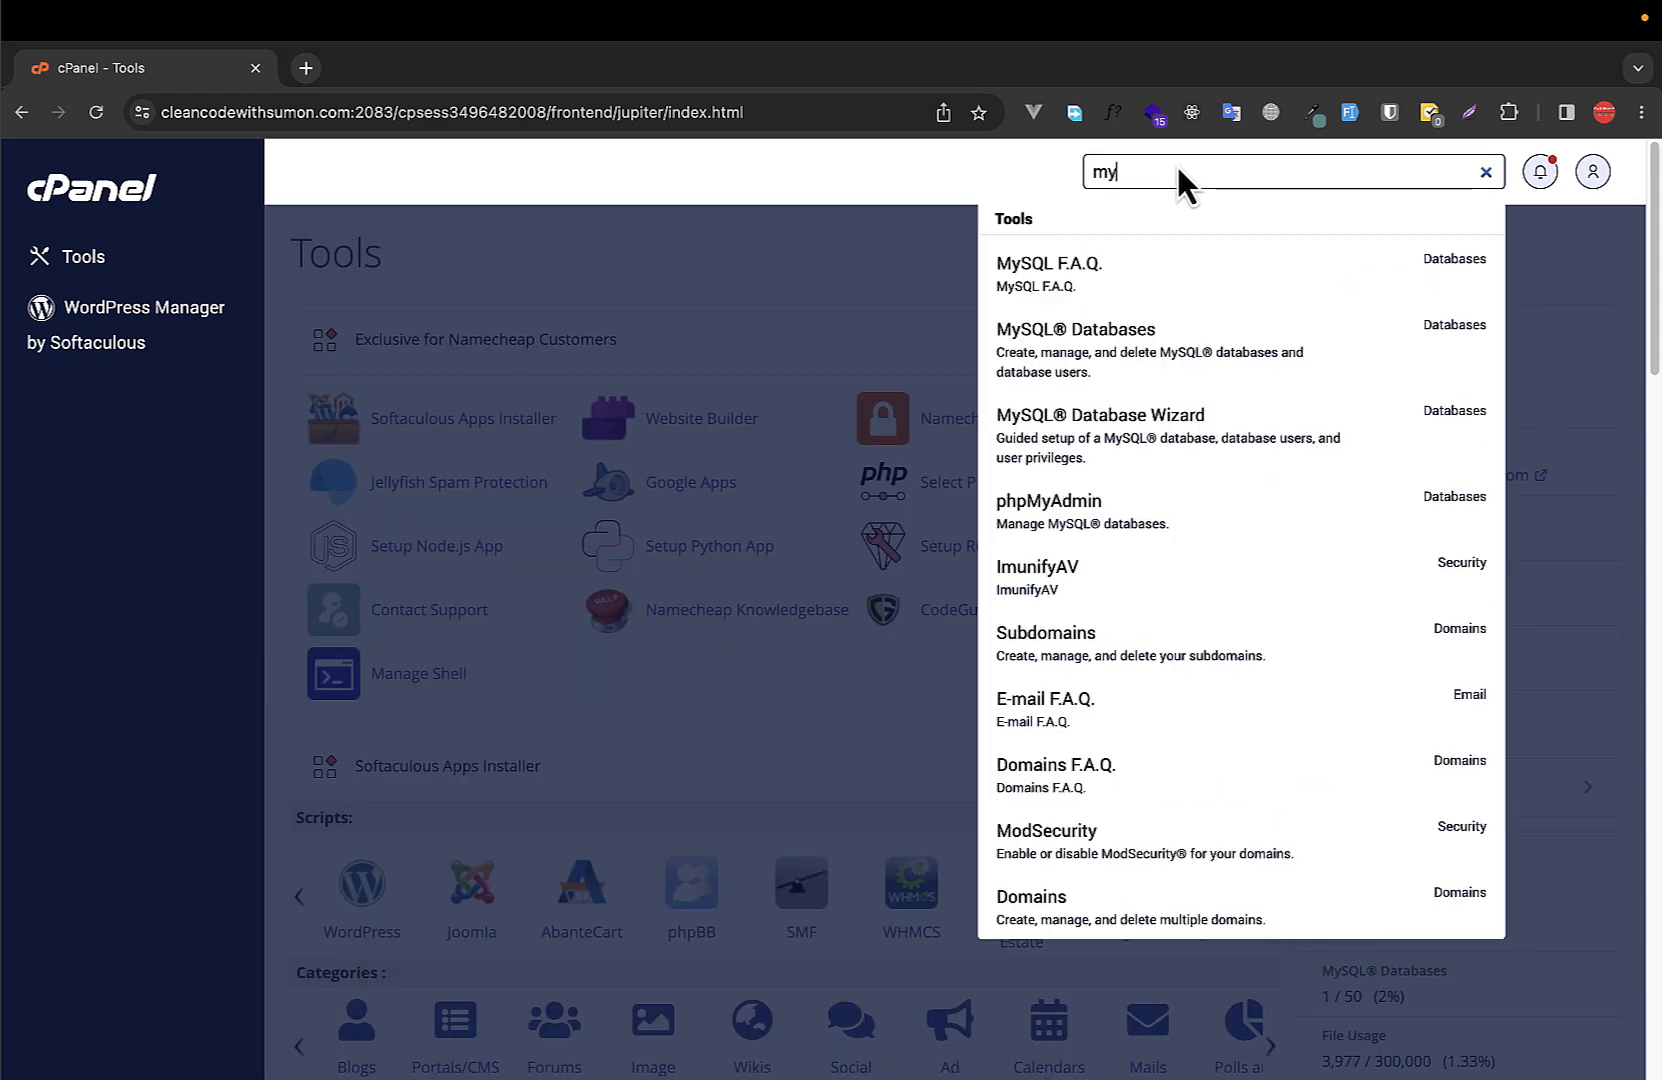
{"action": "left_click", "coordinate": [1110, 348]}
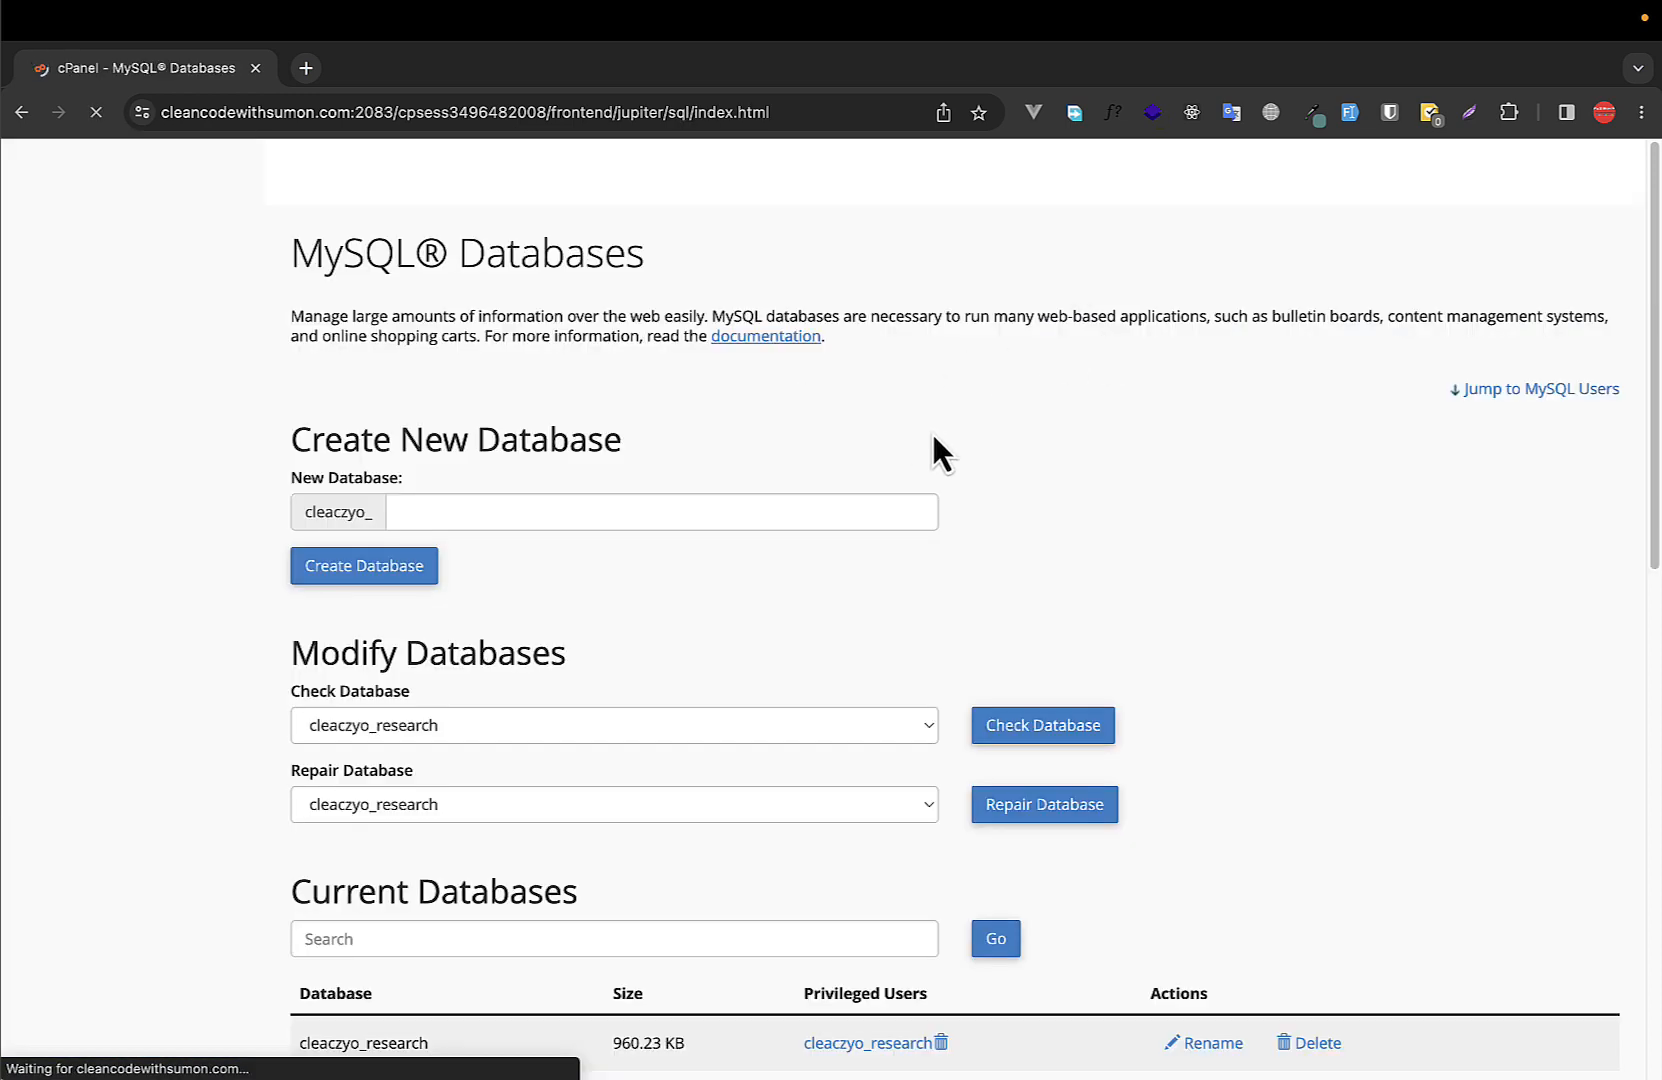
Create the database cleaczyo_demo from the name demo and select its full name in the success message
{"action": "left_click", "coordinate": [618, 499]}
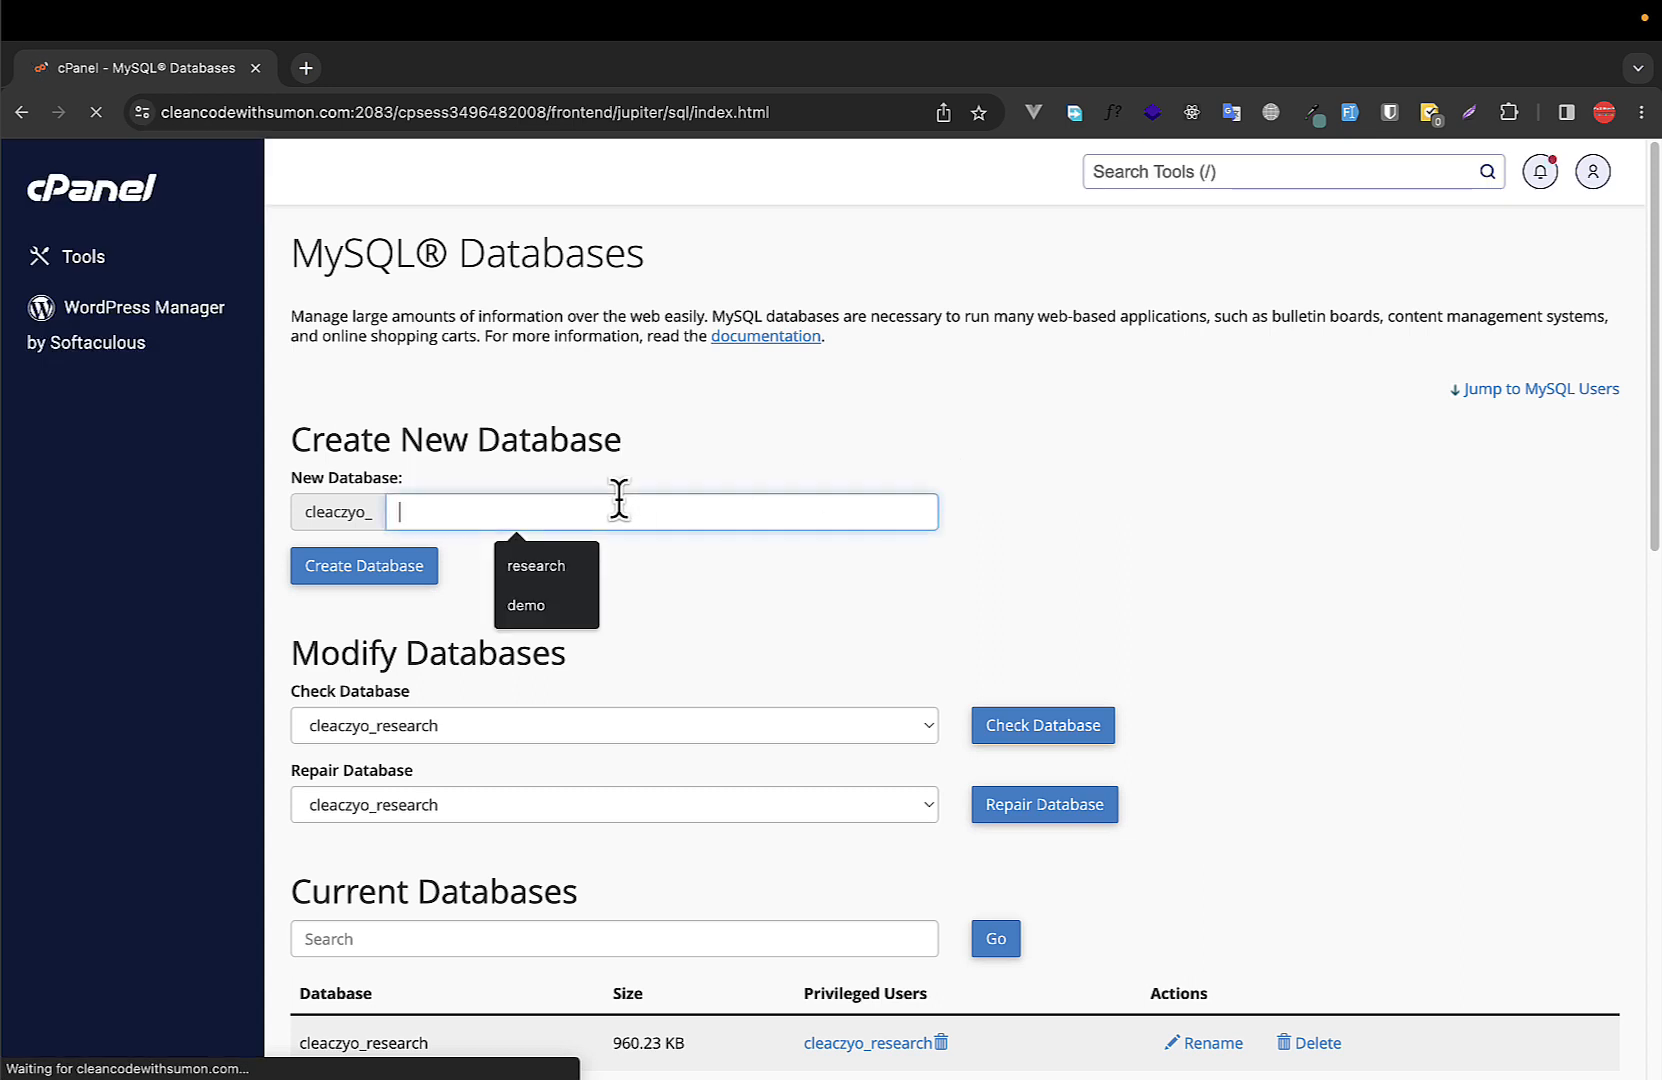
{"action": "left_click", "coordinate": [562, 602]}
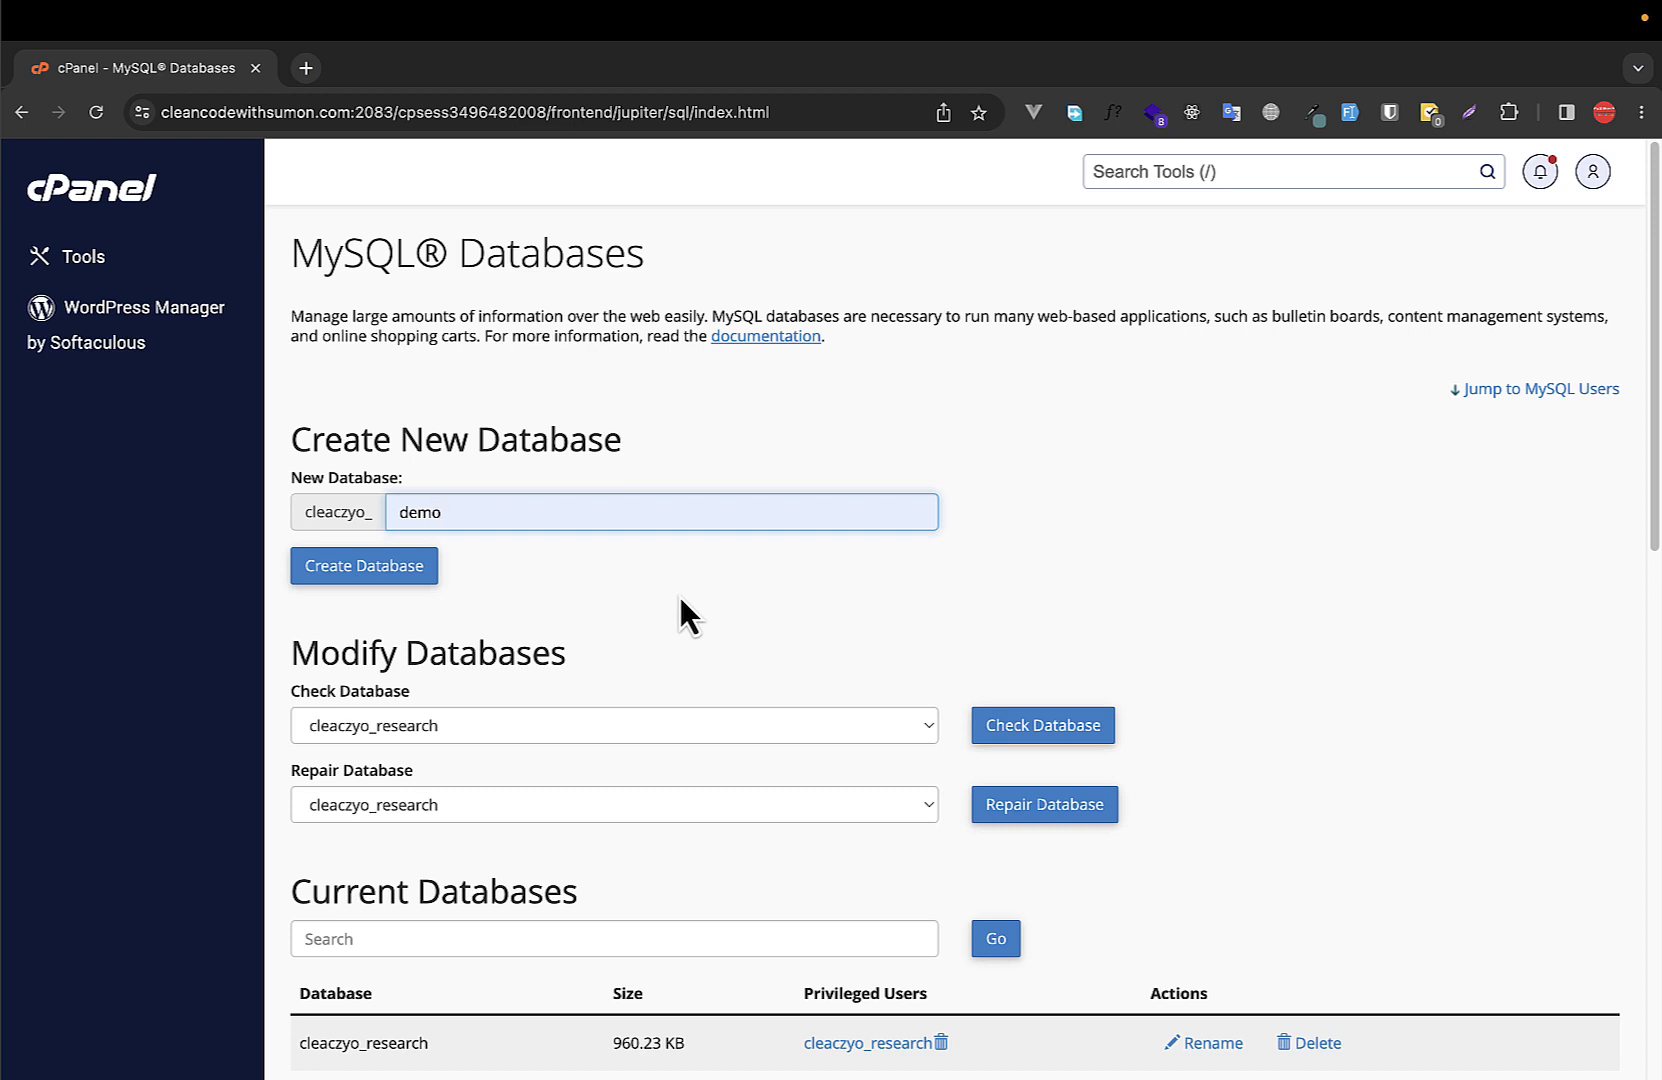
{"action": "left_click", "coordinate": [386, 580]}
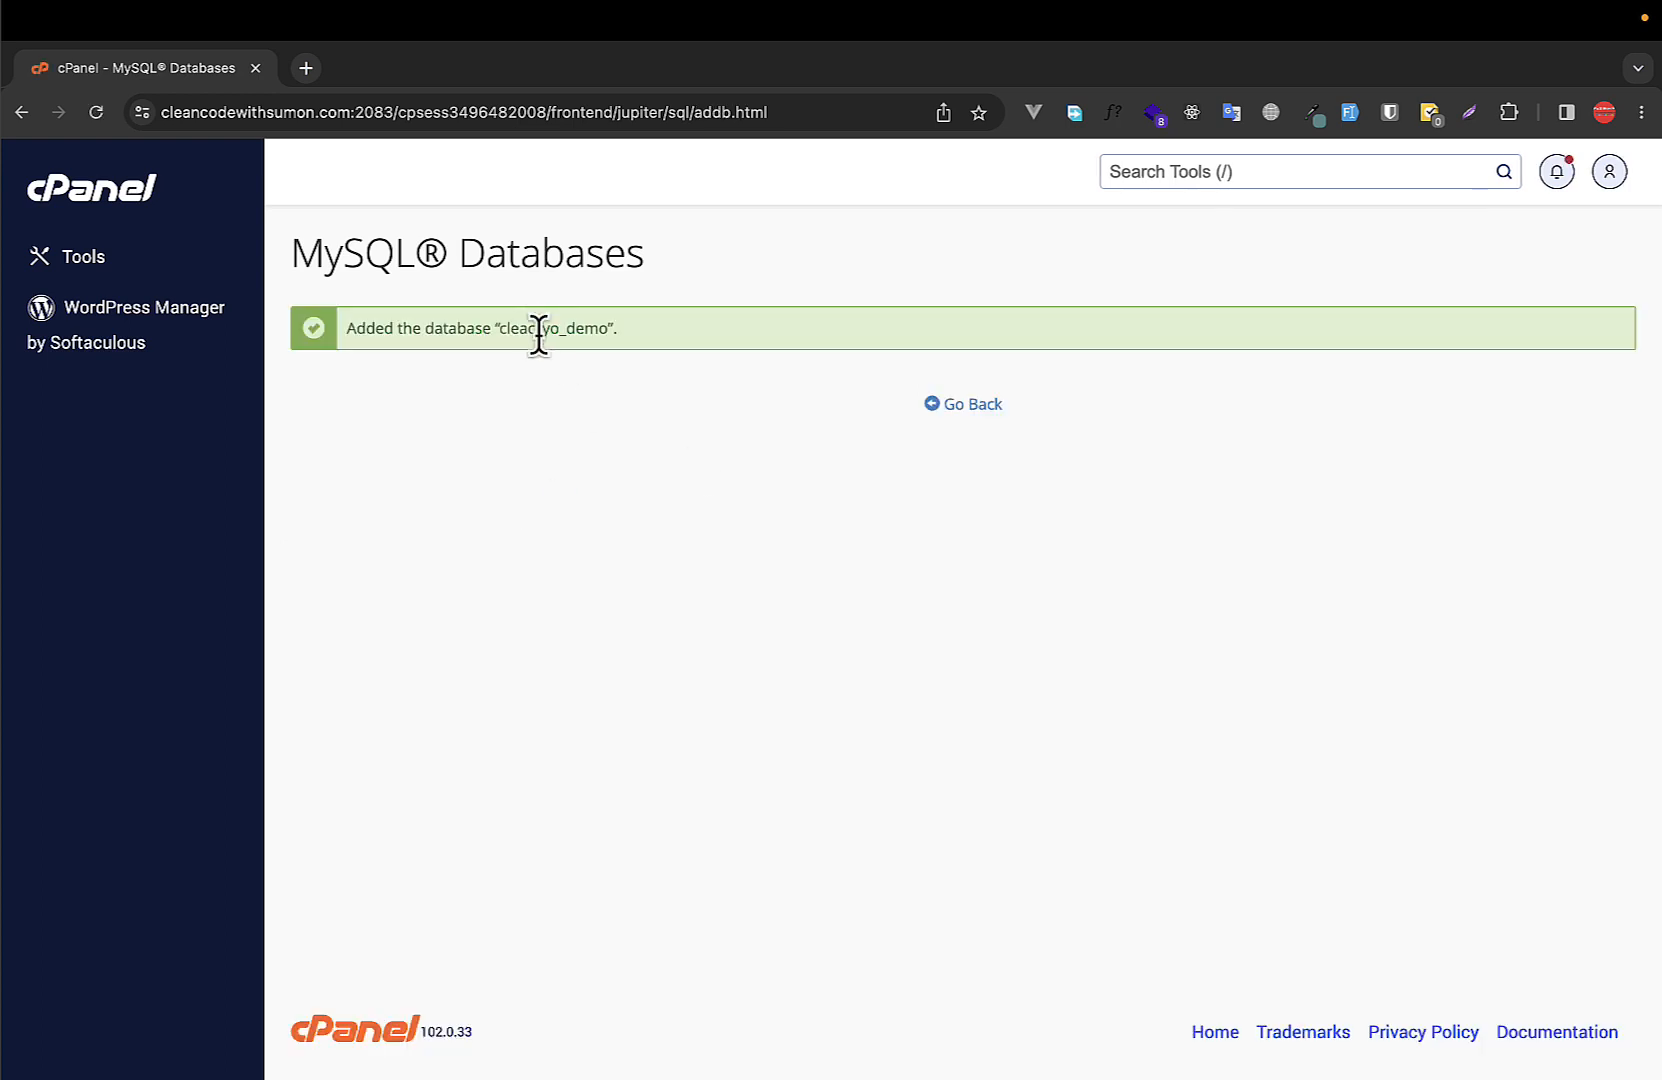
{"action": "double_click", "coordinate": [539, 327]}
{"action": "key", "text": "super+c"}
Launch Notes via Spotlight and paste the database name cleaczyo_demo into a new note
{"action": "key", "text": "super+space"}
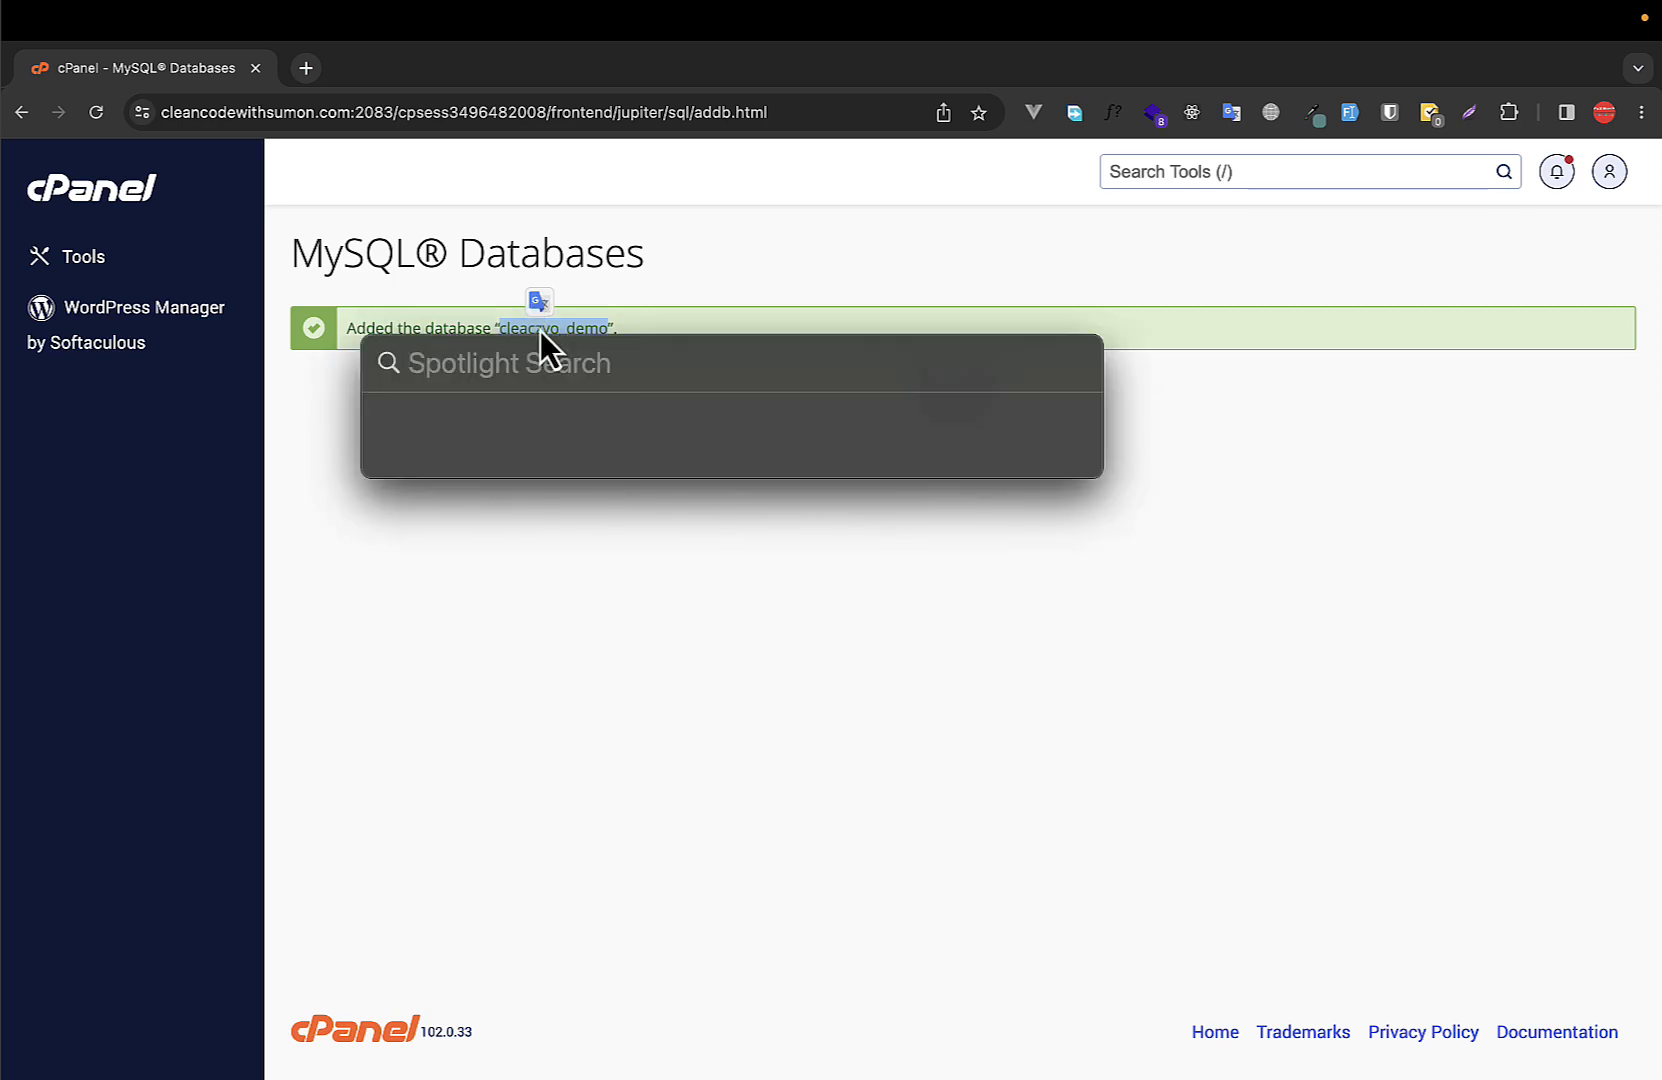
{"action": "type", "text": "notes"}
{"action": "key", "text": "Return"}
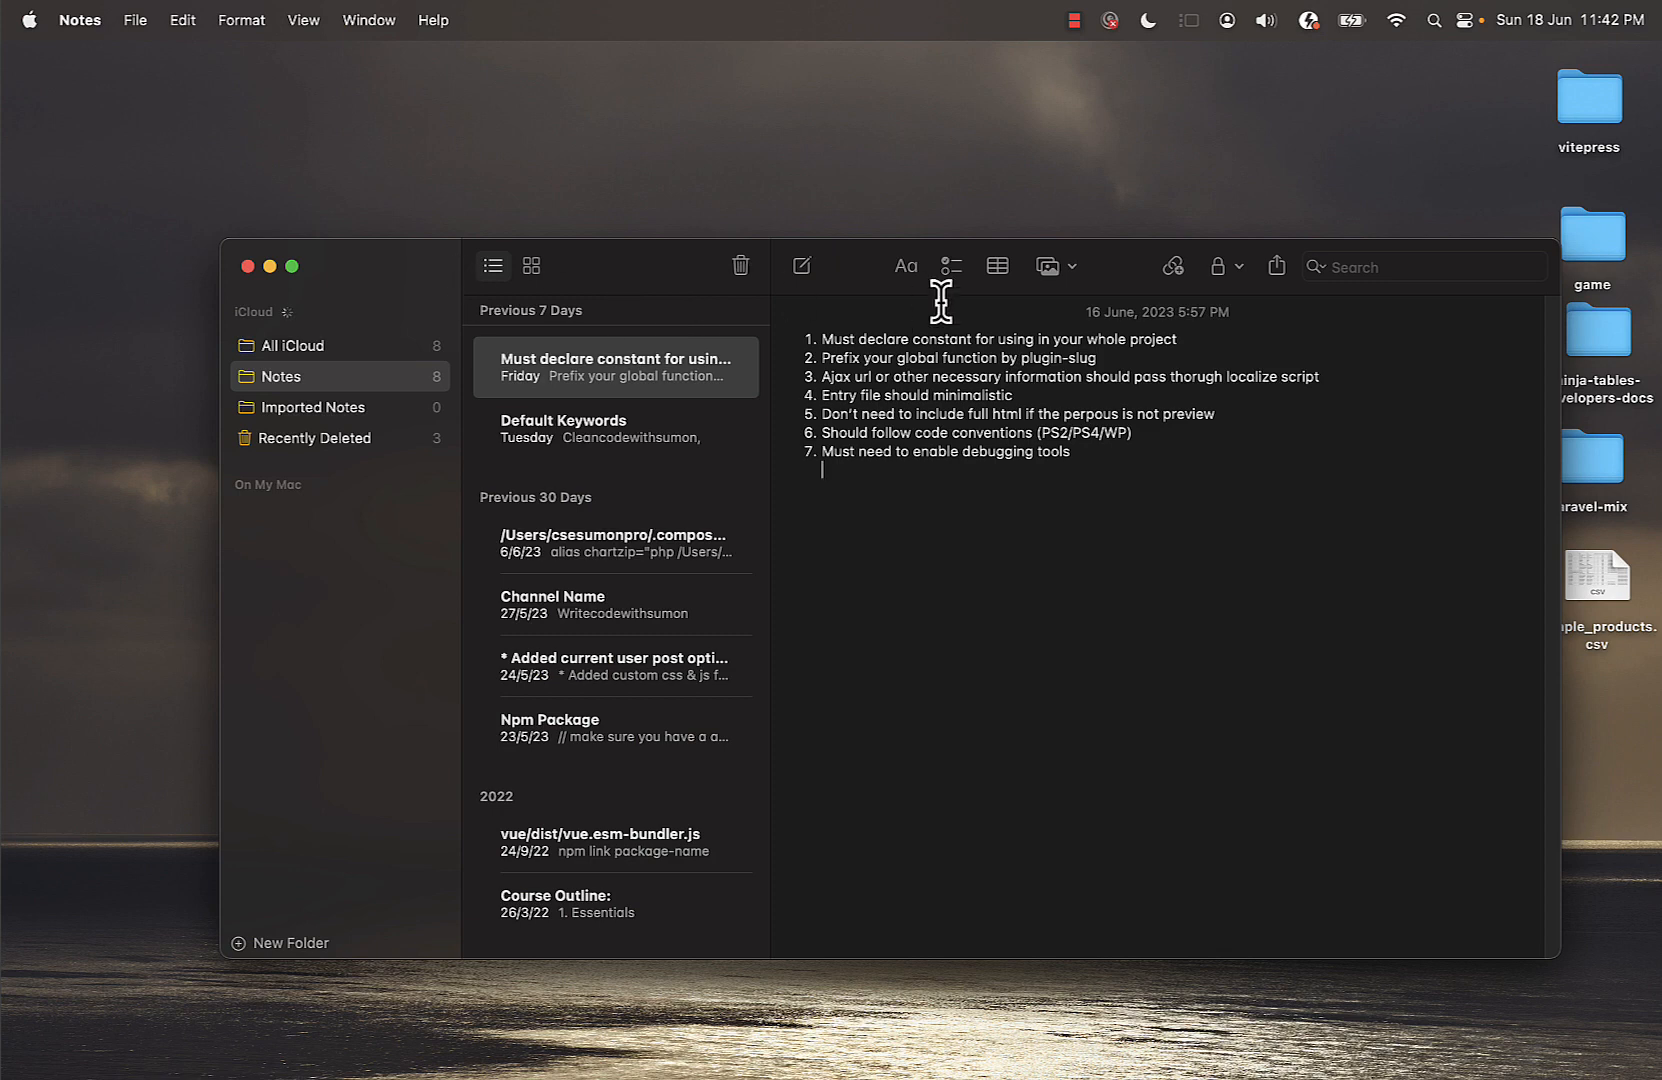
{"action": "left_click", "coordinate": [806, 268]}
{"action": "key", "text": "super+v"}
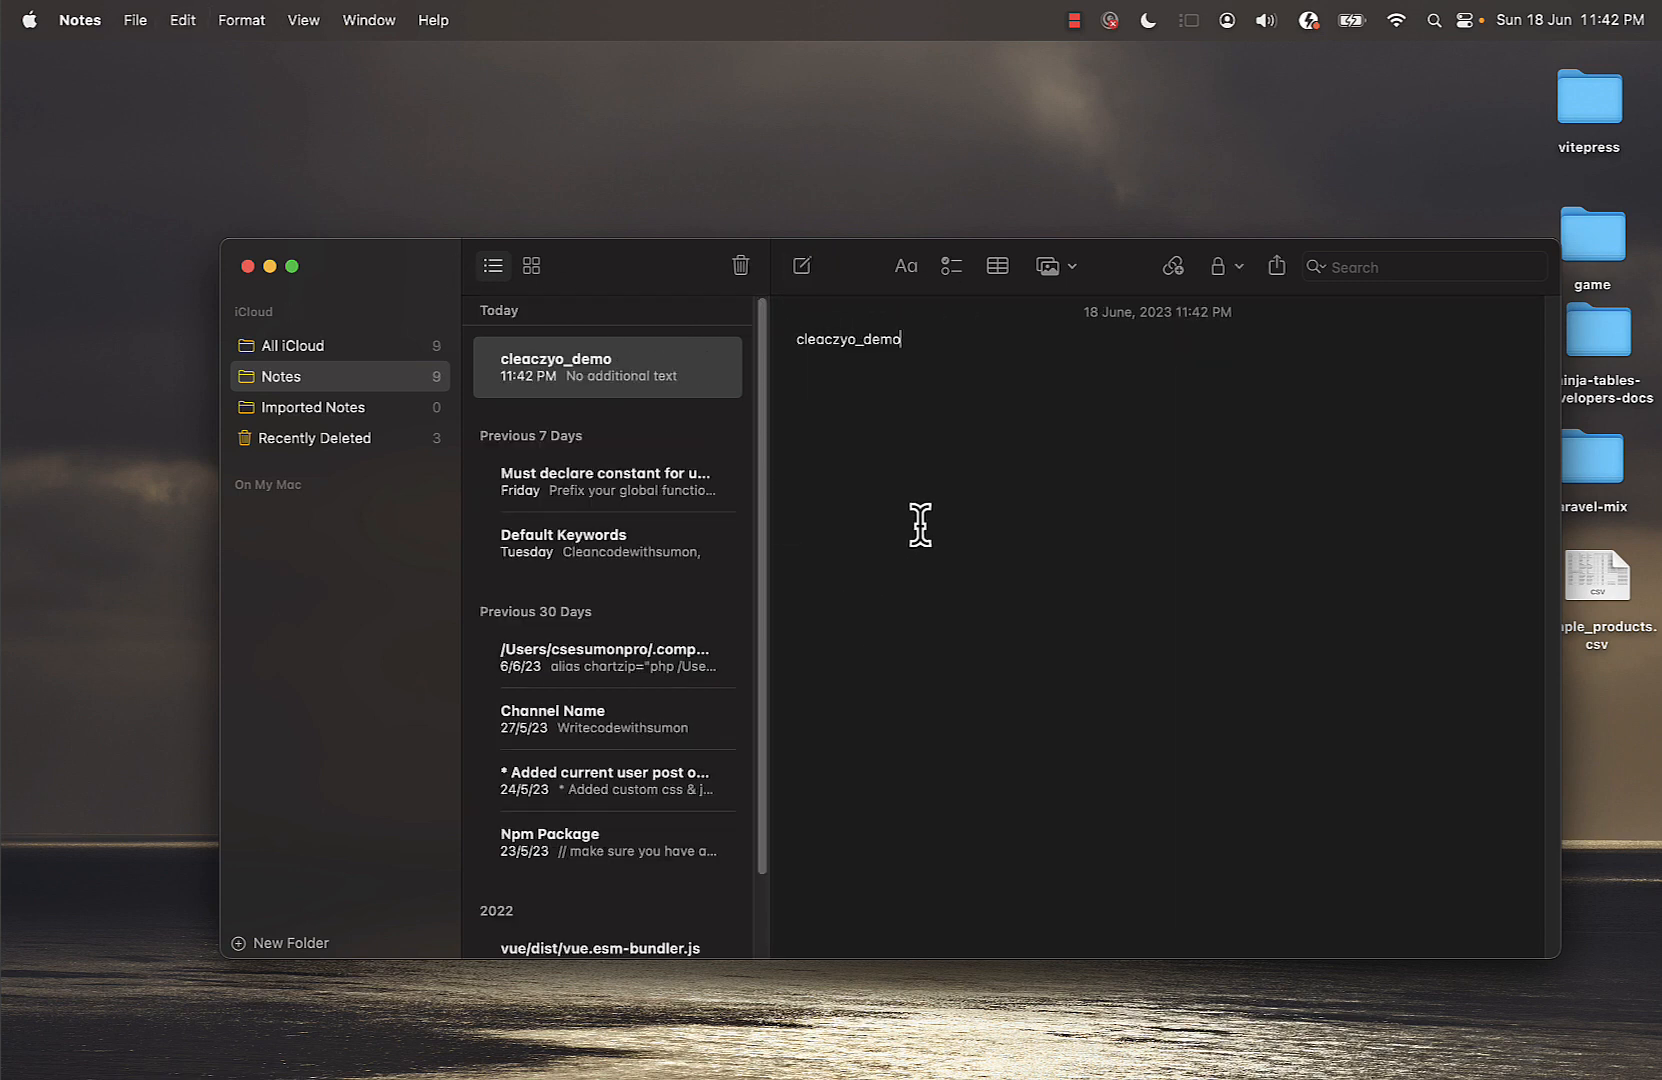
Go back to cPanel's MySQL Databases page, now listing cleaczyo_demo at 4.06 KB
{"action": "key", "text": "ctrl+Right"}
{"action": "left_click", "coordinate": [897, 443]}
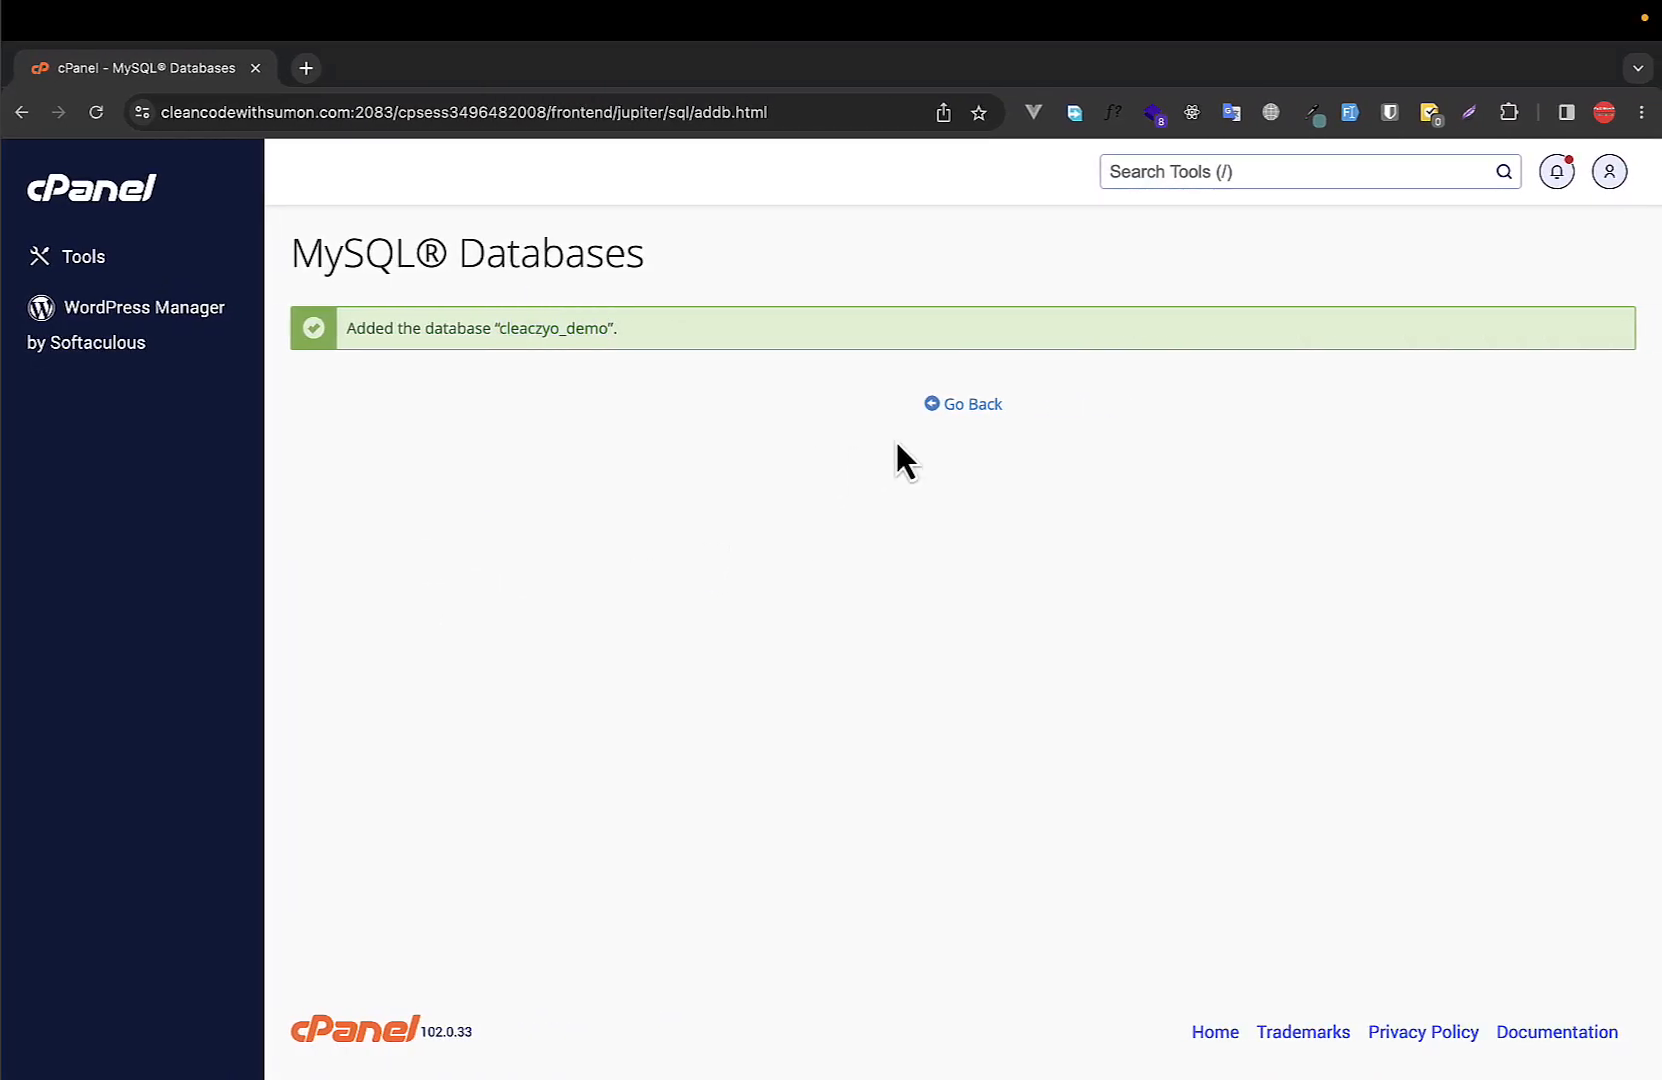
{"action": "left_click", "coordinate": [966, 406]}
Enter demo as the new MySQL user's username
{"action": "scroll", "coordinate": [705, 523], "scroll_direction": "down", "scroll_amount": 5}
{"action": "scroll", "coordinate": [617, 745], "scroll_direction": "down", "scroll_amount": 3}
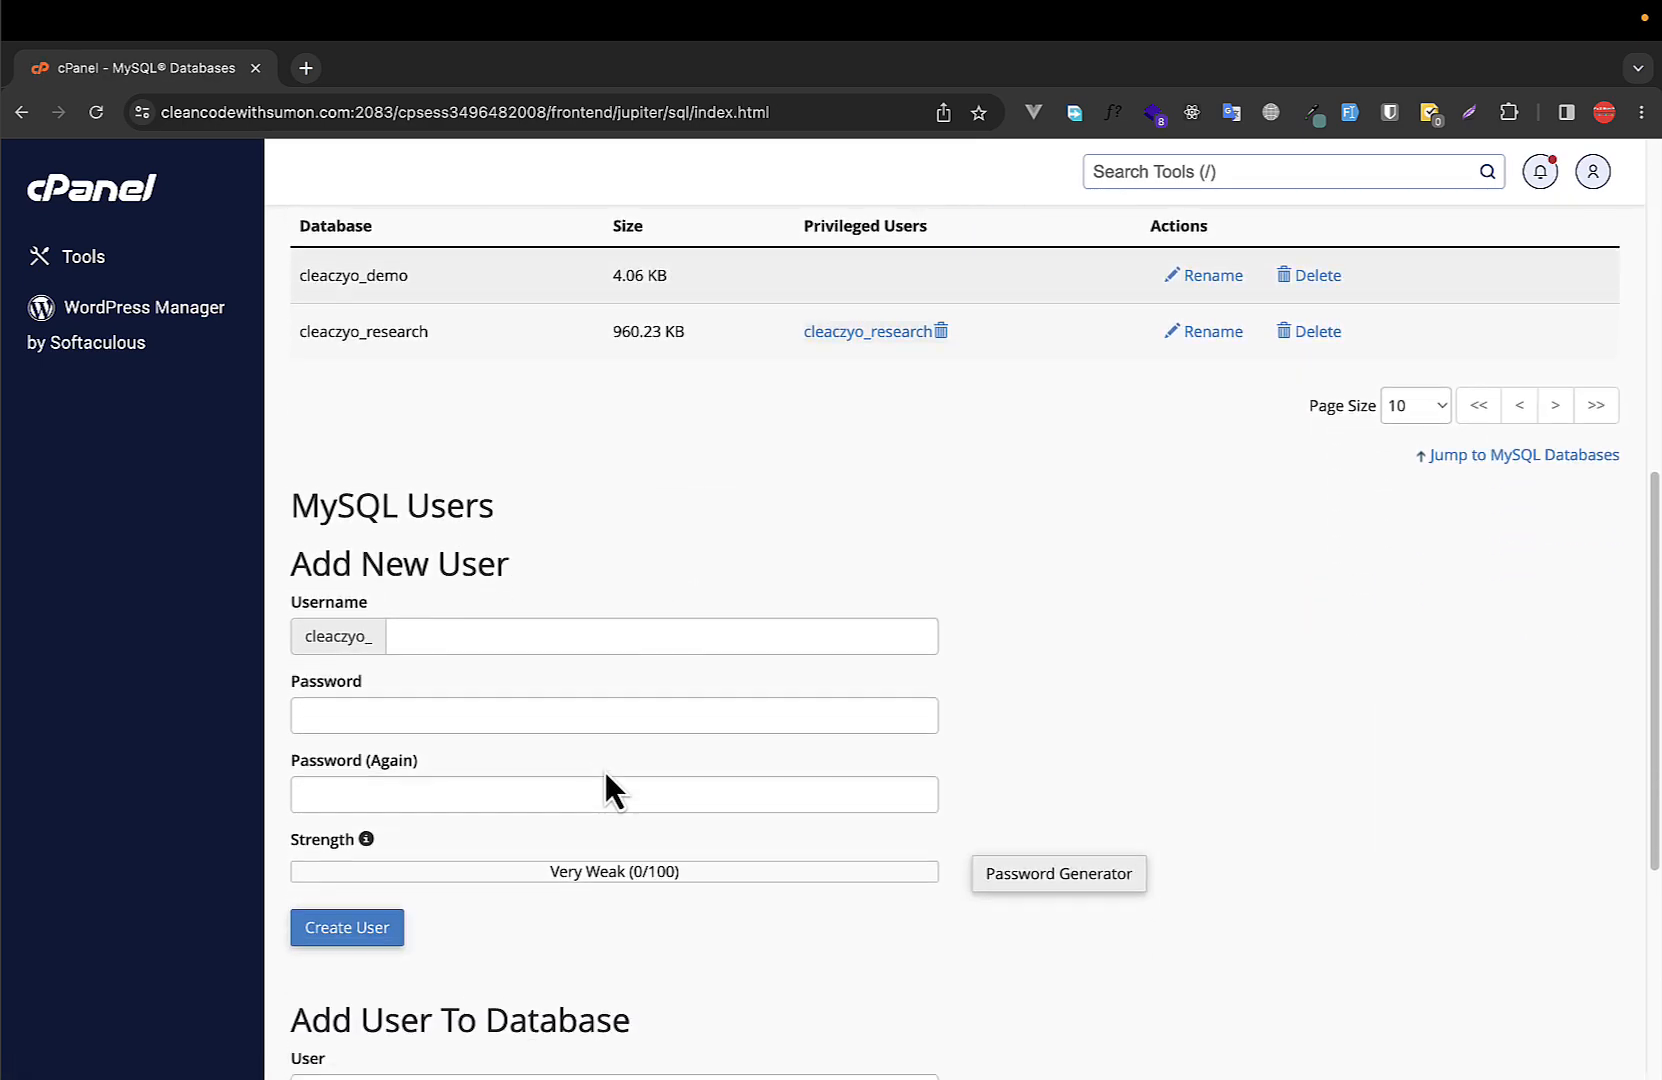
{"action": "left_click", "coordinate": [477, 637]}
{"action": "type", "text": "deno"}
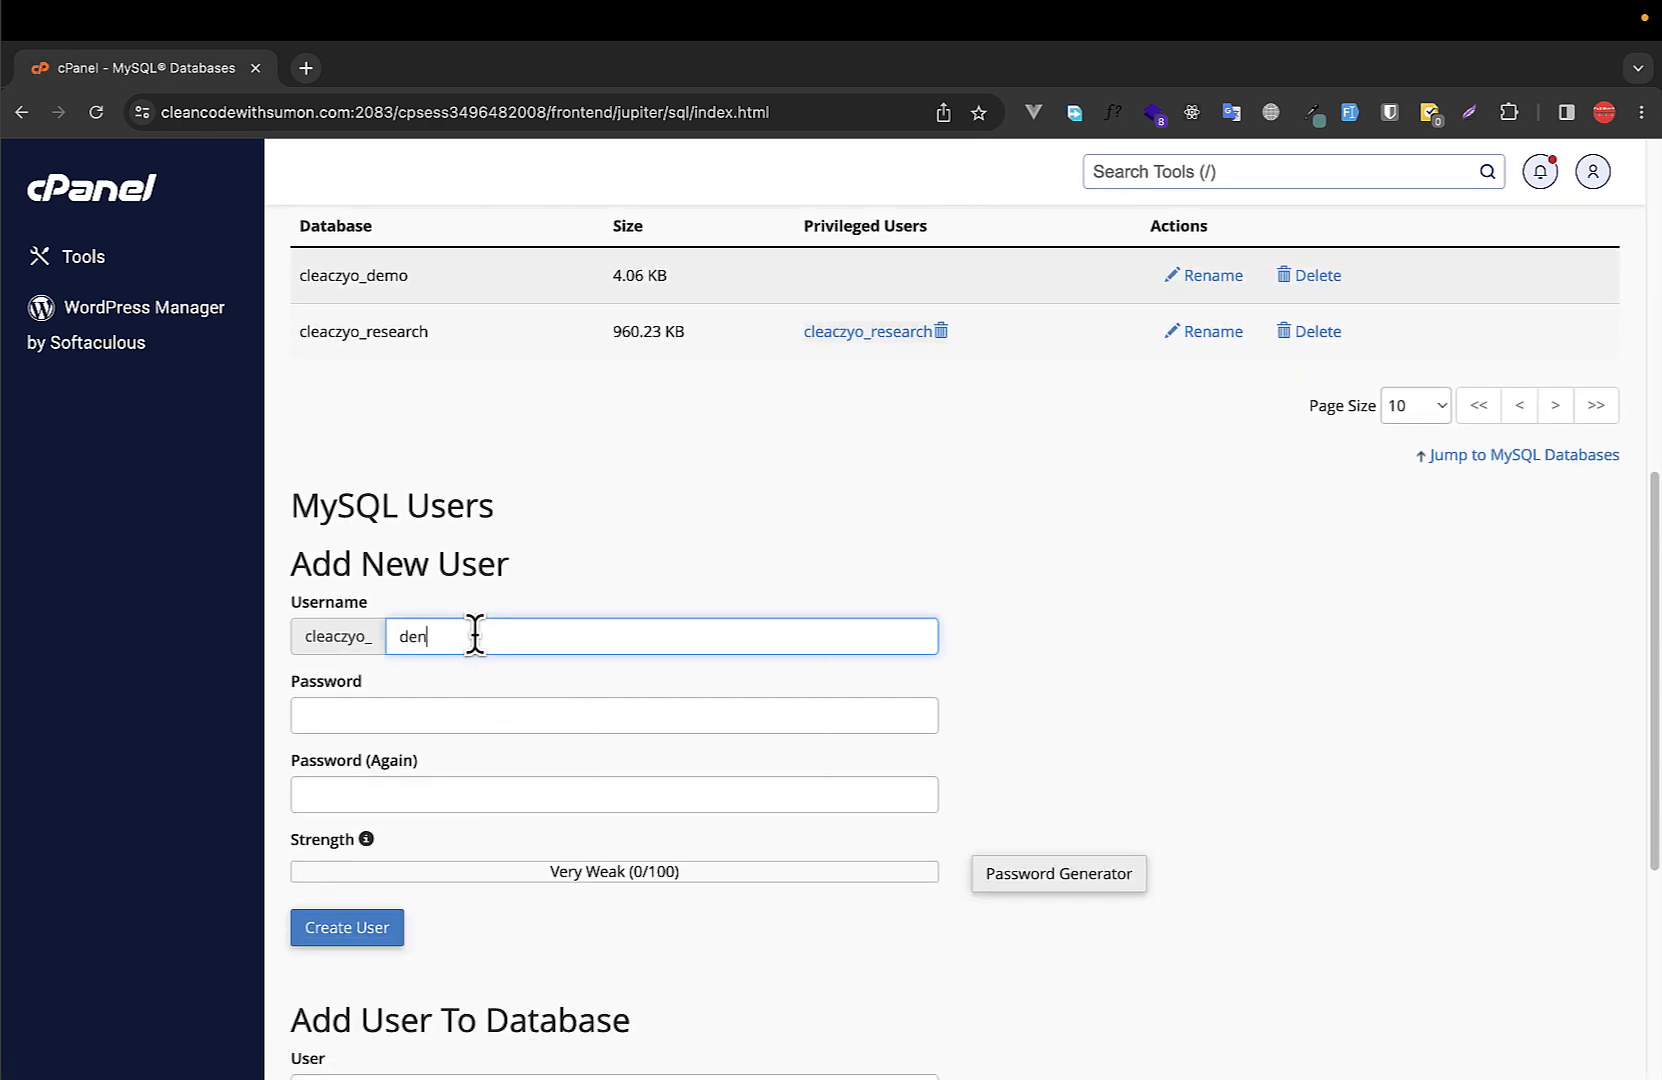
{"action": "key", "text": "BackSpace"}
{"action": "key", "text": "BackSpace"}
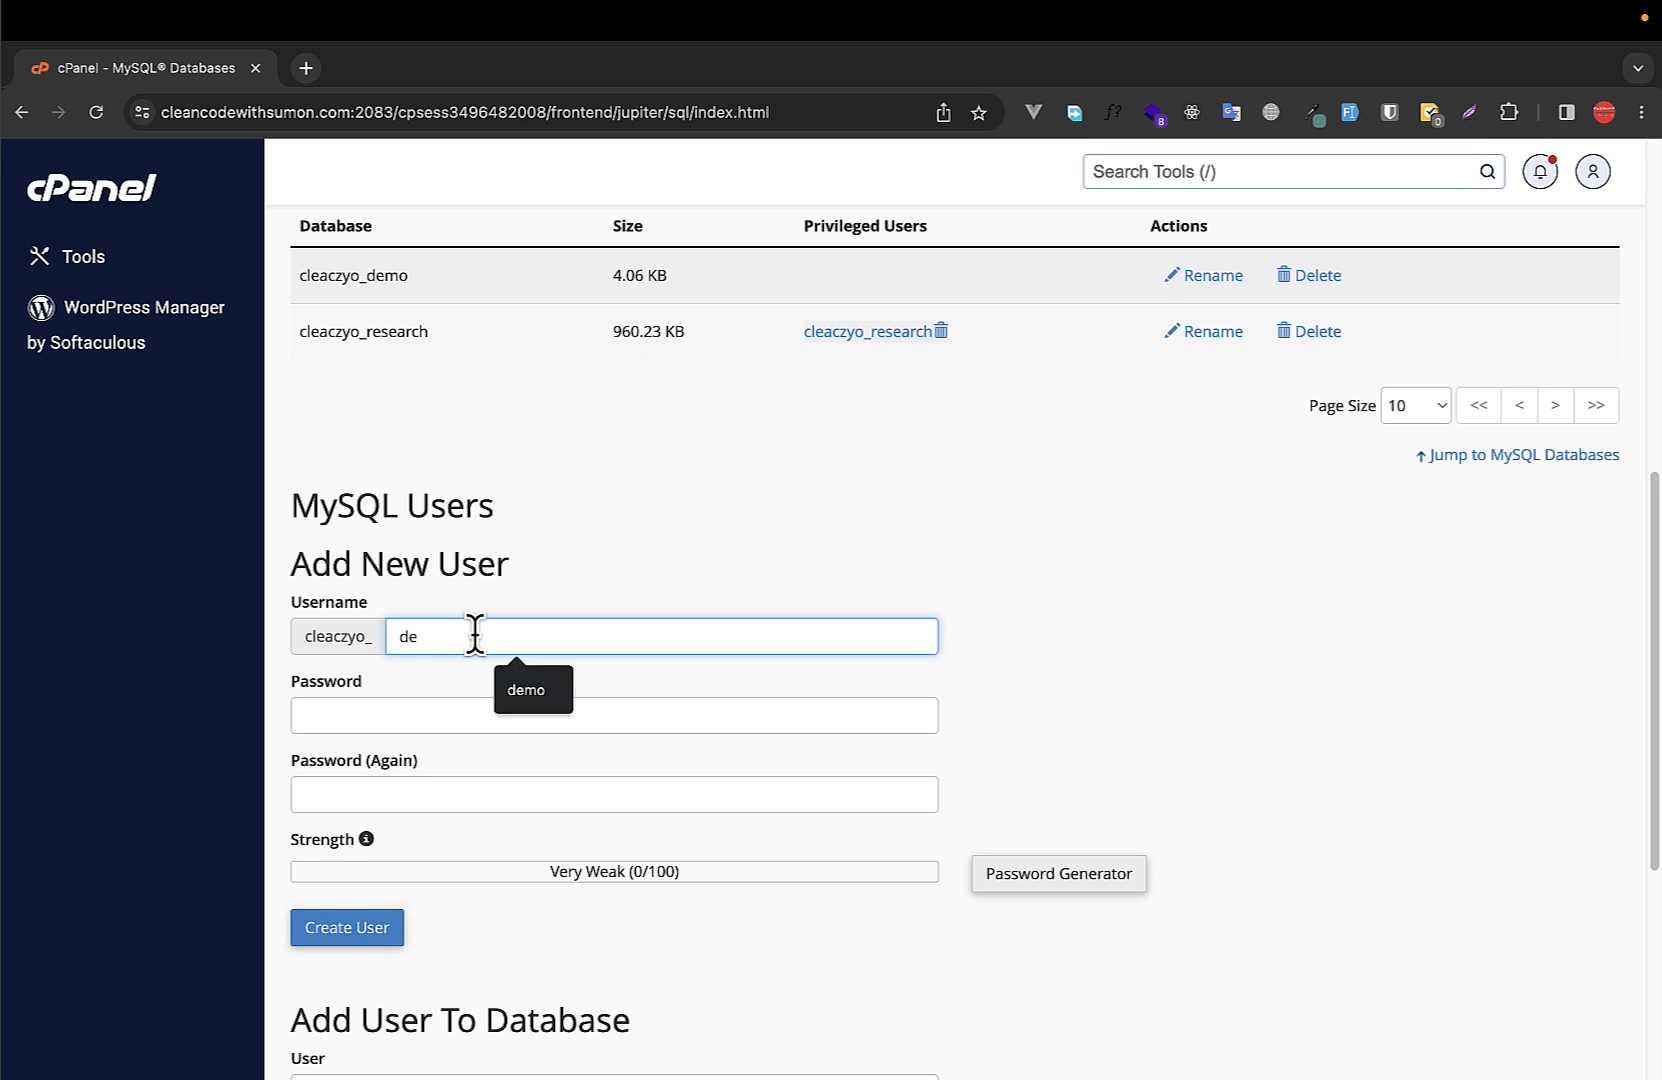
{"action": "type", "text": "mo"}
{"action": "left_click", "coordinate": [620, 548]}
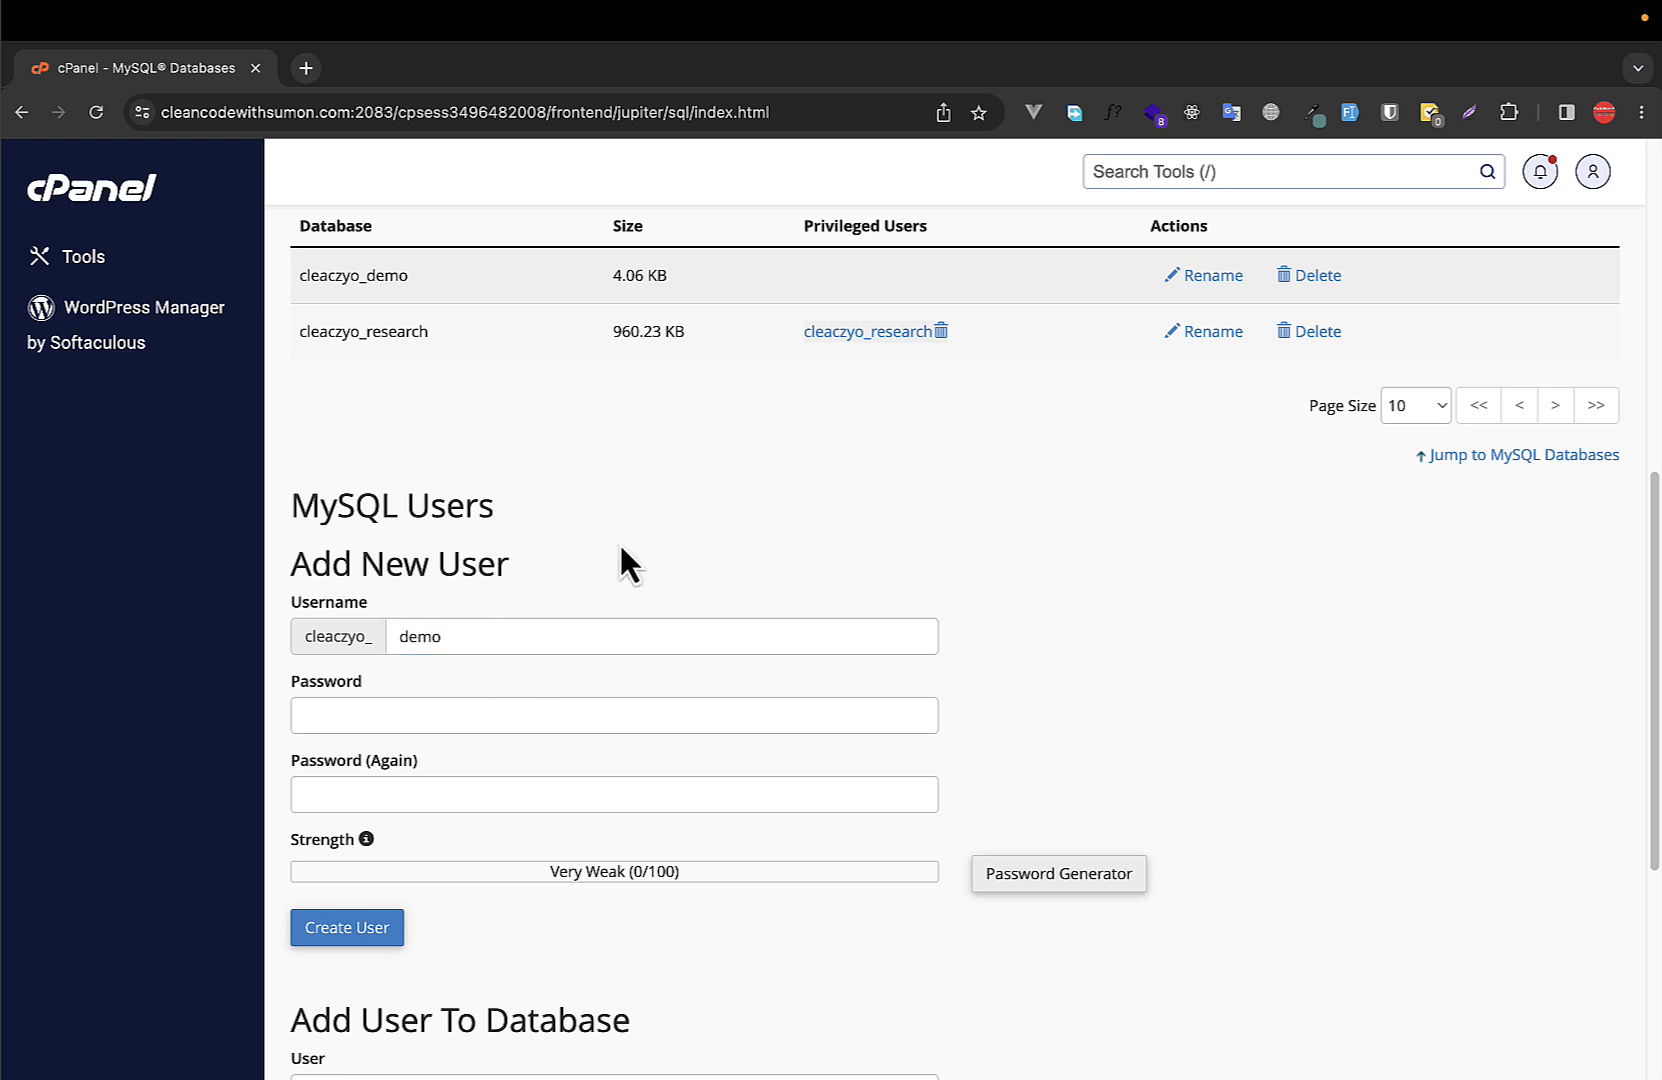
{"action": "scroll", "coordinate": [594, 575], "scroll_direction": "down", "scroll_amount": 2}
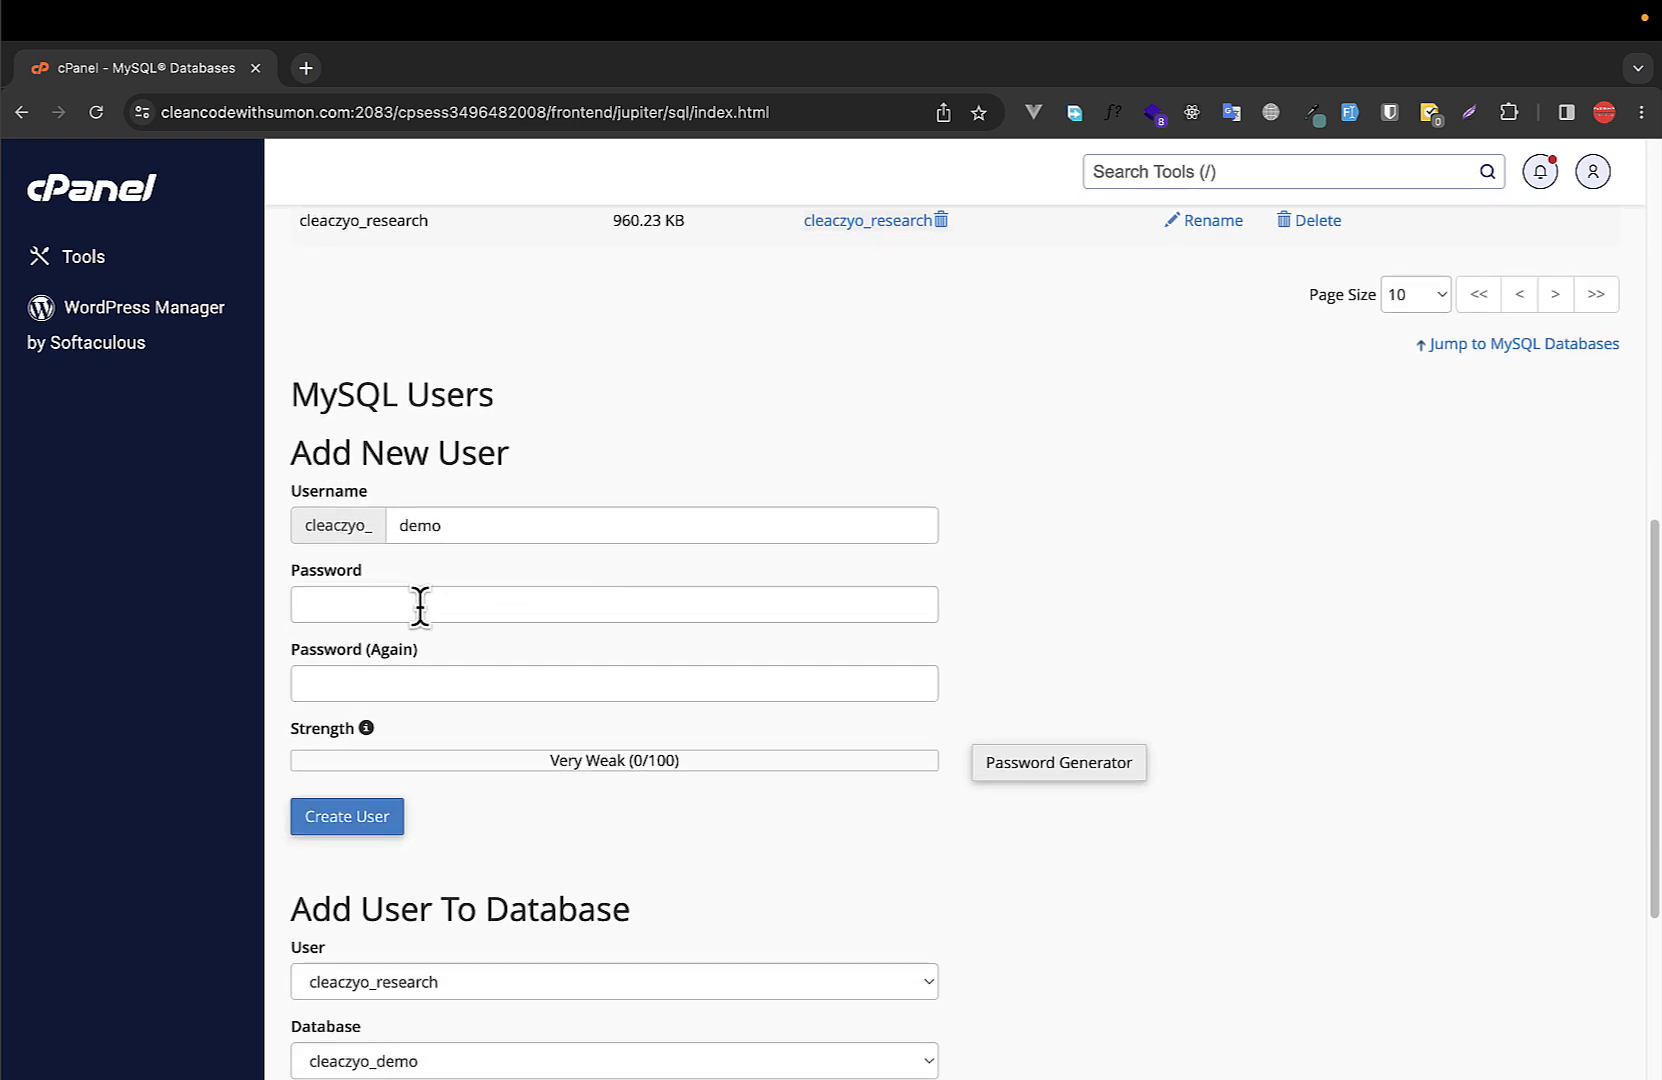
Paste the prepared Very Strong password into both fields and create user cleaczyo_demo
{"action": "left_click", "coordinate": [420, 604]}
{"action": "key", "text": "super+v"}
{"action": "left_click", "coordinate": [397, 694]}
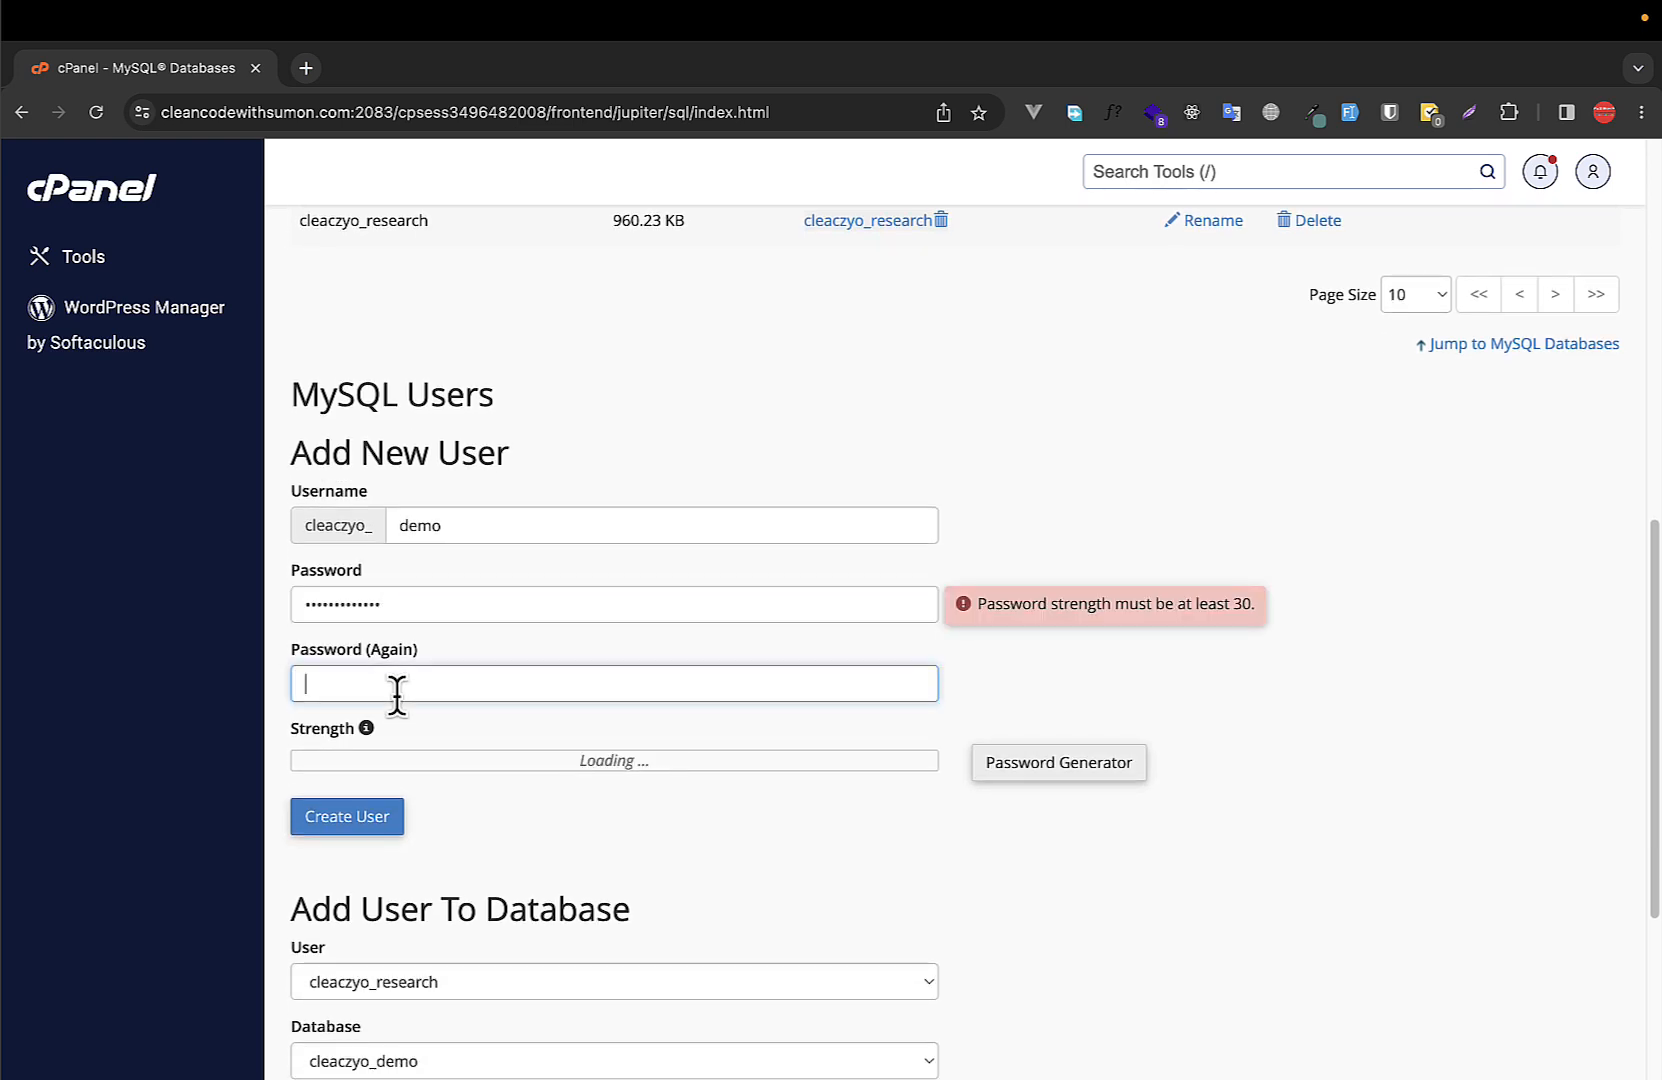
{"action": "key", "text": "super+v"}
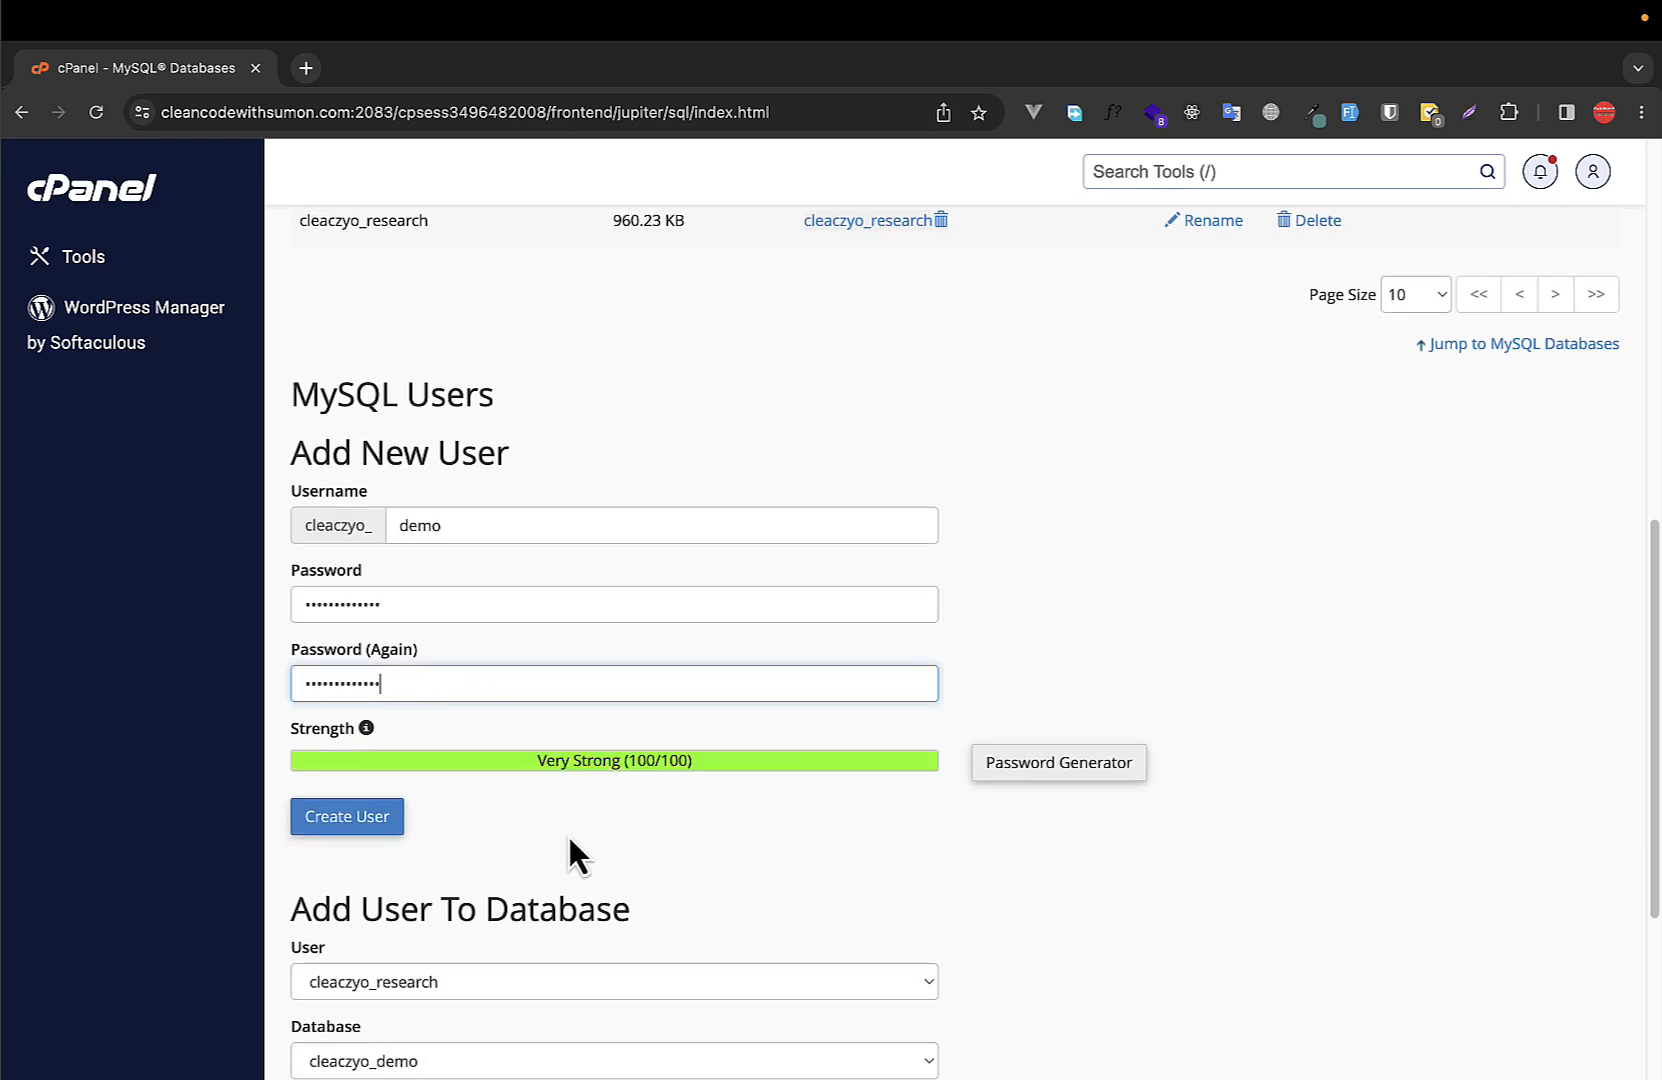
{"action": "left_click", "coordinate": [358, 828]}
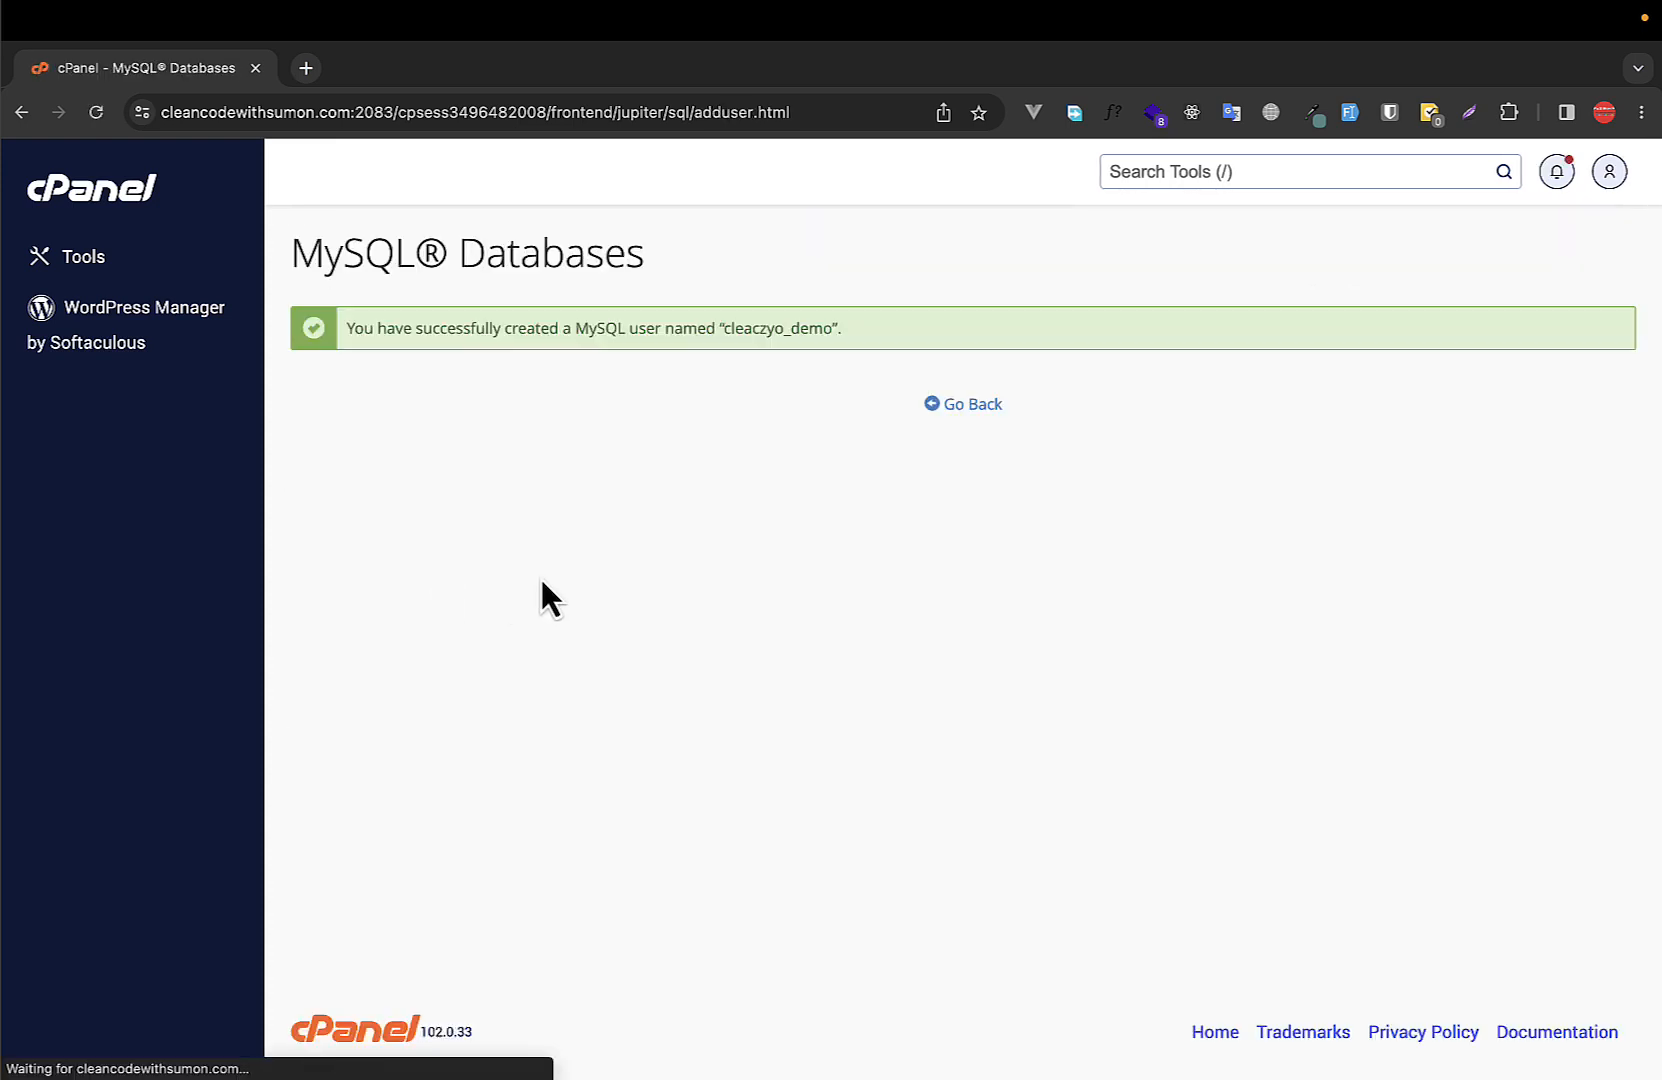
{"action": "double_click", "coordinate": [760, 324]}
{"action": "key", "text": "super+c"}
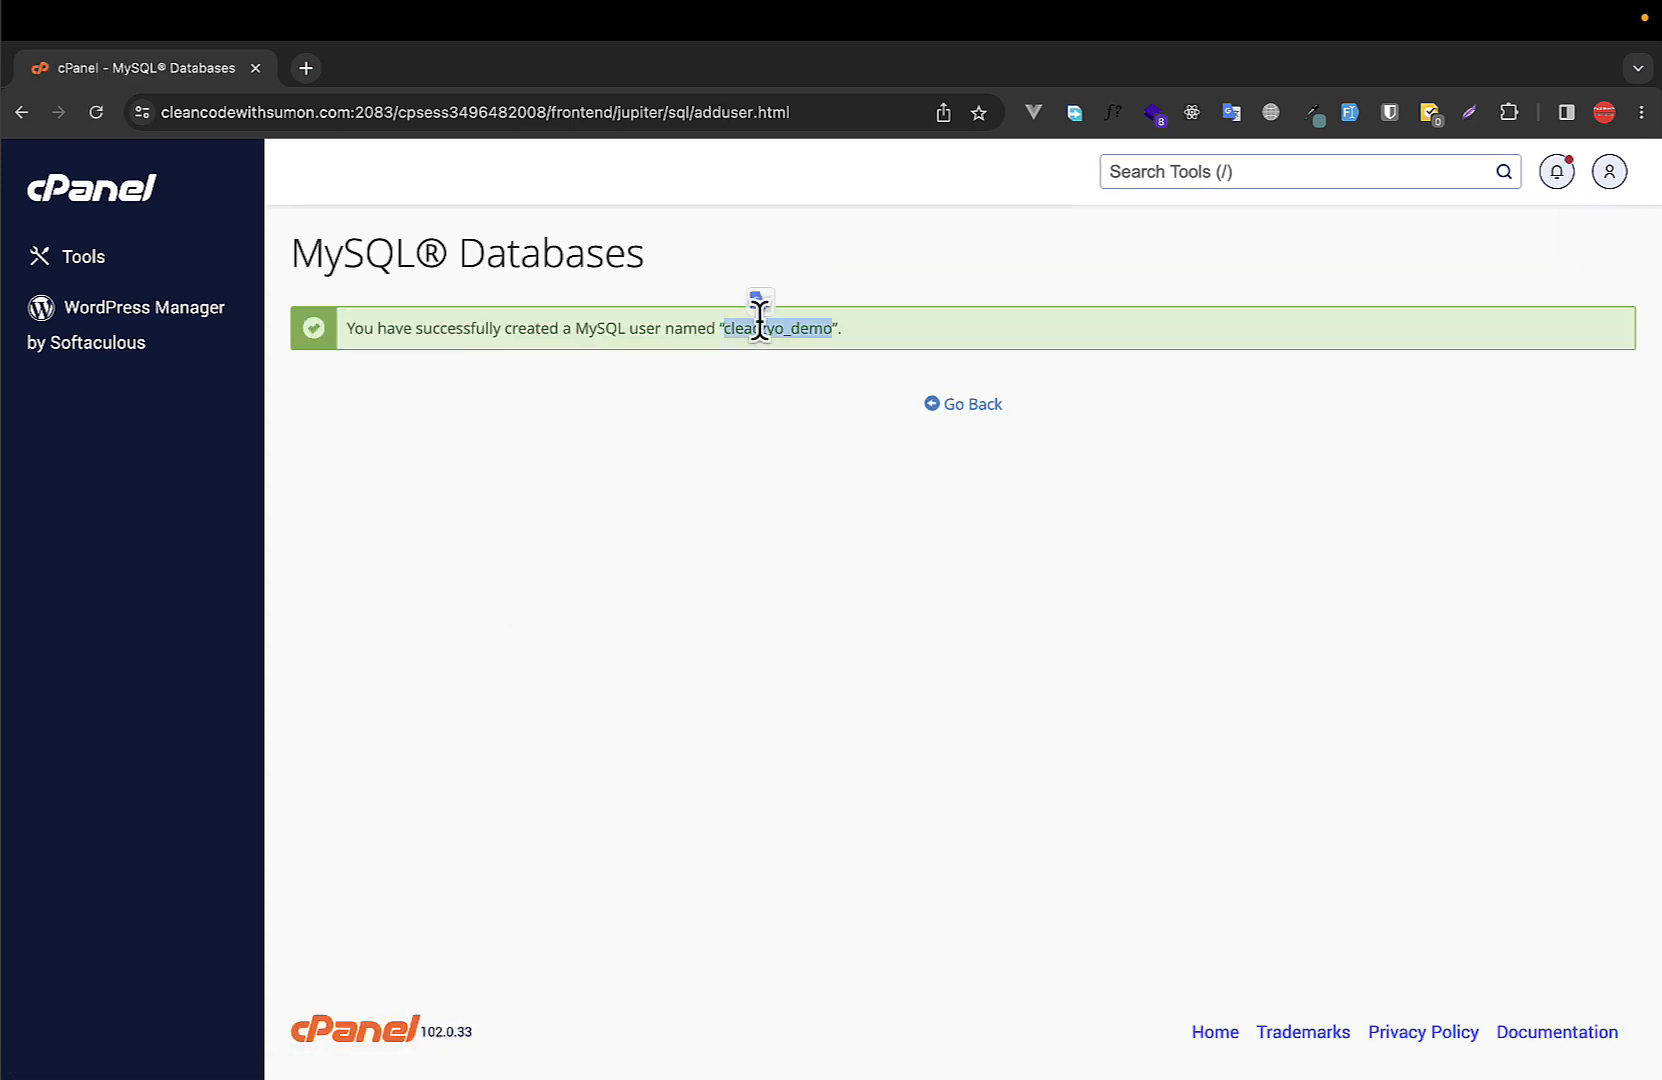
Add the username cleaczyo_demo to the note on a new line, then return to MySQL Databases
{"action": "left_click", "coordinate": [1025, 1054]}
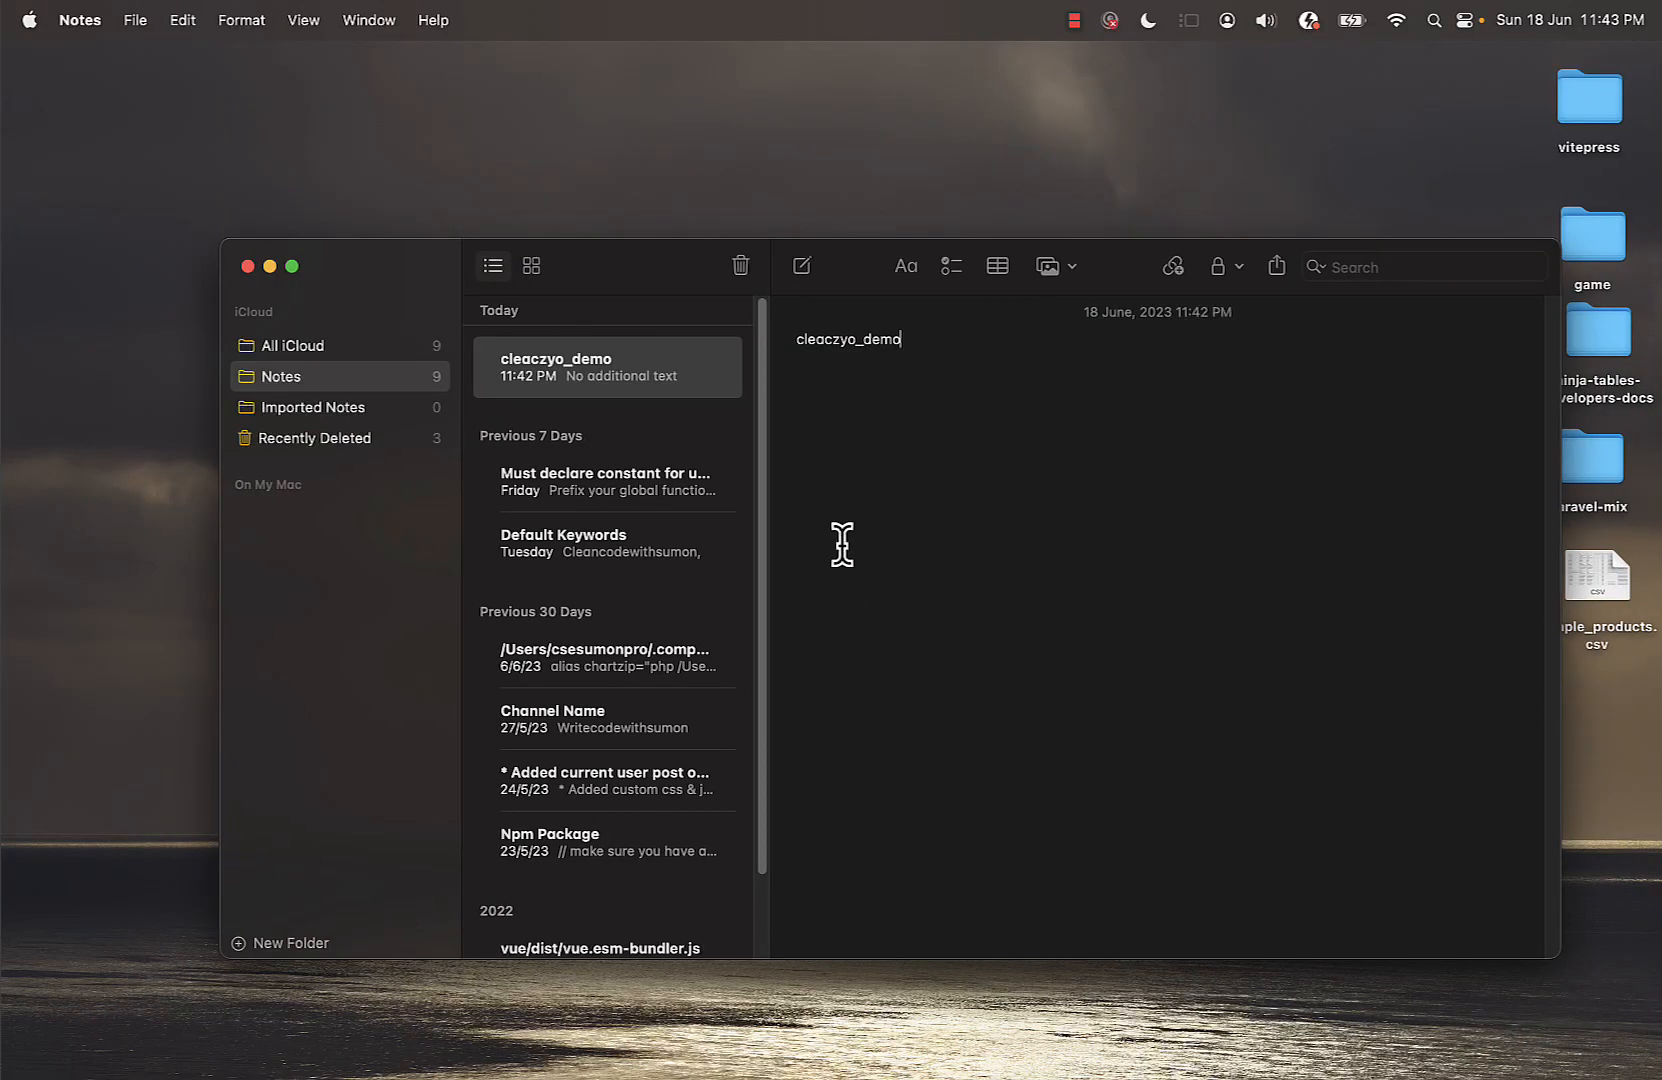
{"action": "key", "text": "Return"}
{"action": "key", "text": "super+v"}
{"action": "key", "text": "super+Tab"}
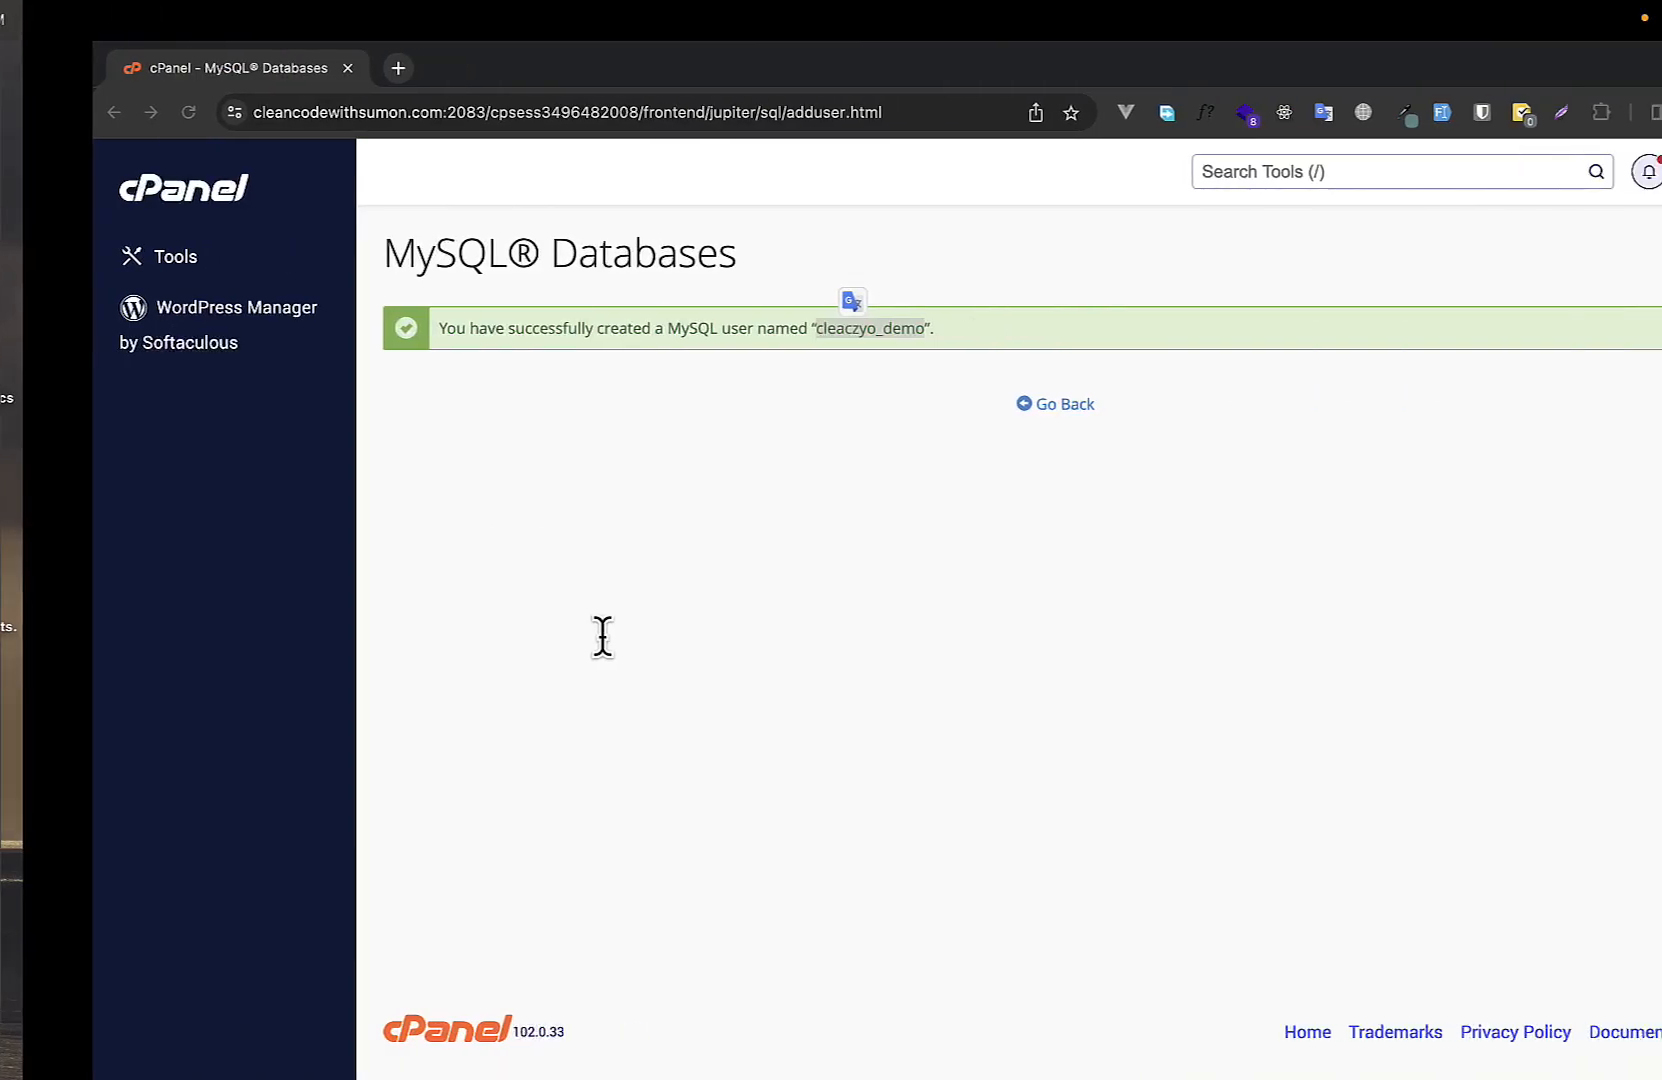
{"action": "left_click", "coordinate": [940, 406]}
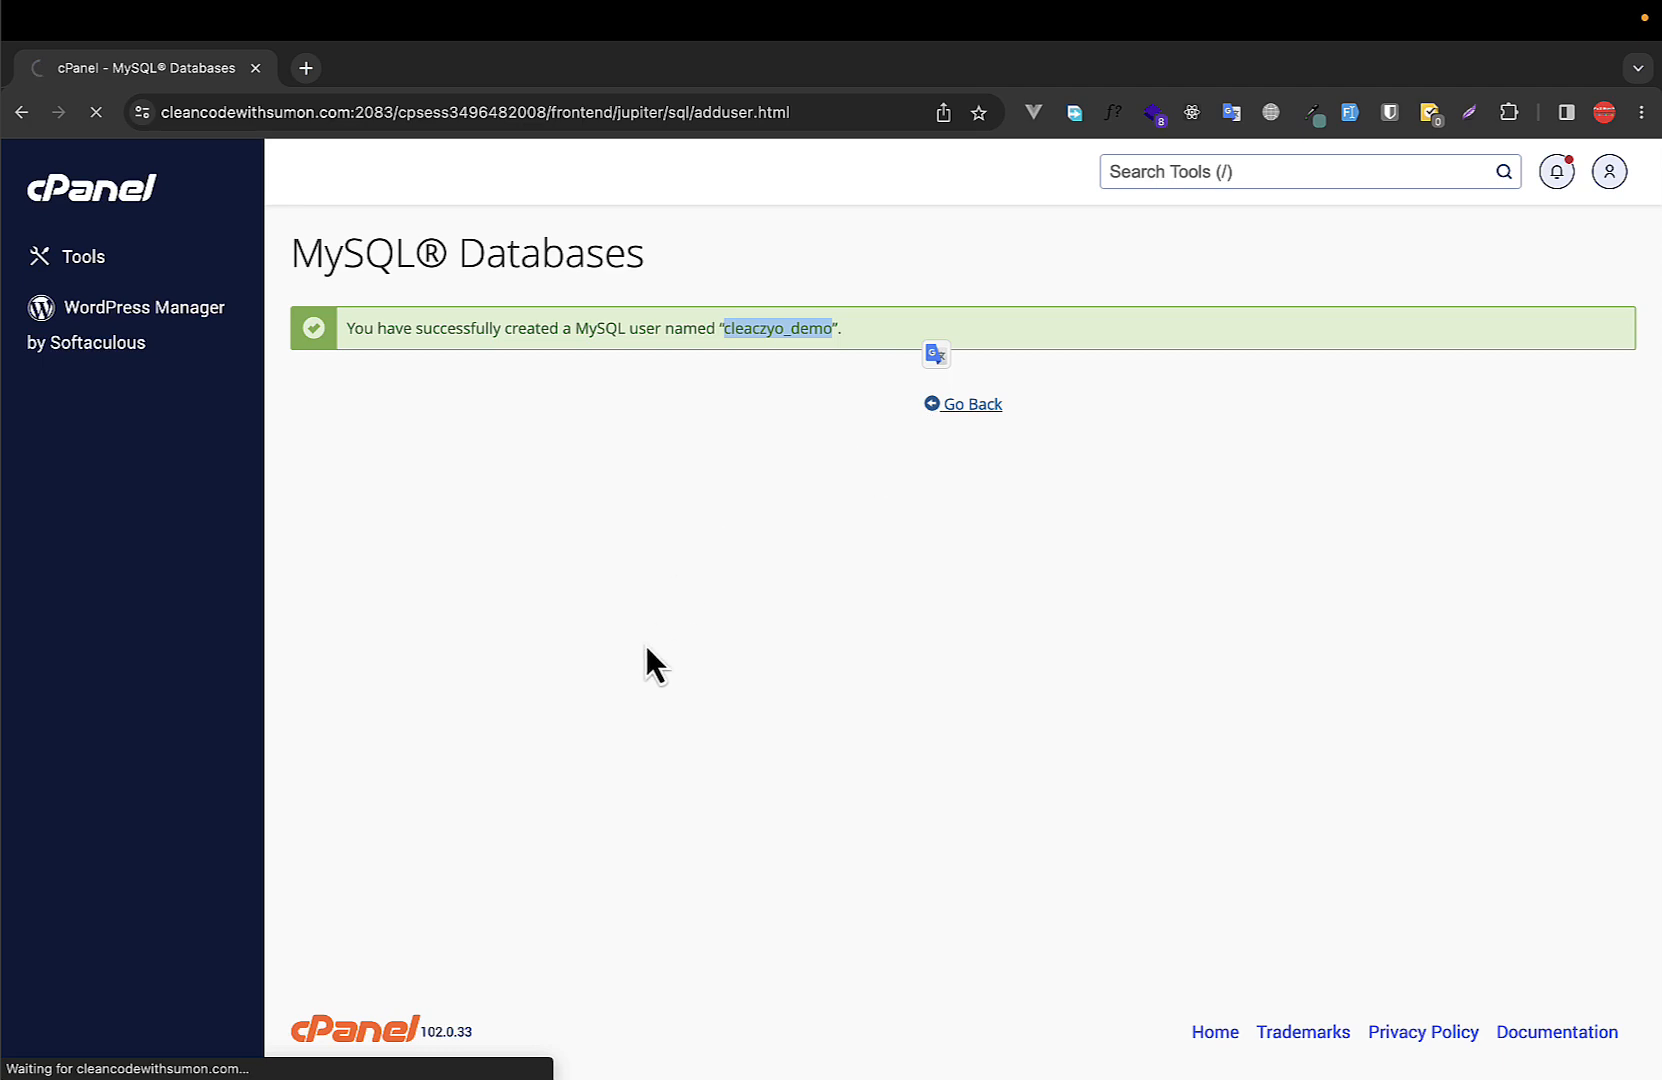
Add user cleaczyo_demo to database cleaczyo_demo with ALL PRIVILEGES and save the changes
{"action": "scroll", "coordinate": [580, 750], "scroll_direction": "down", "scroll_amount": 2}
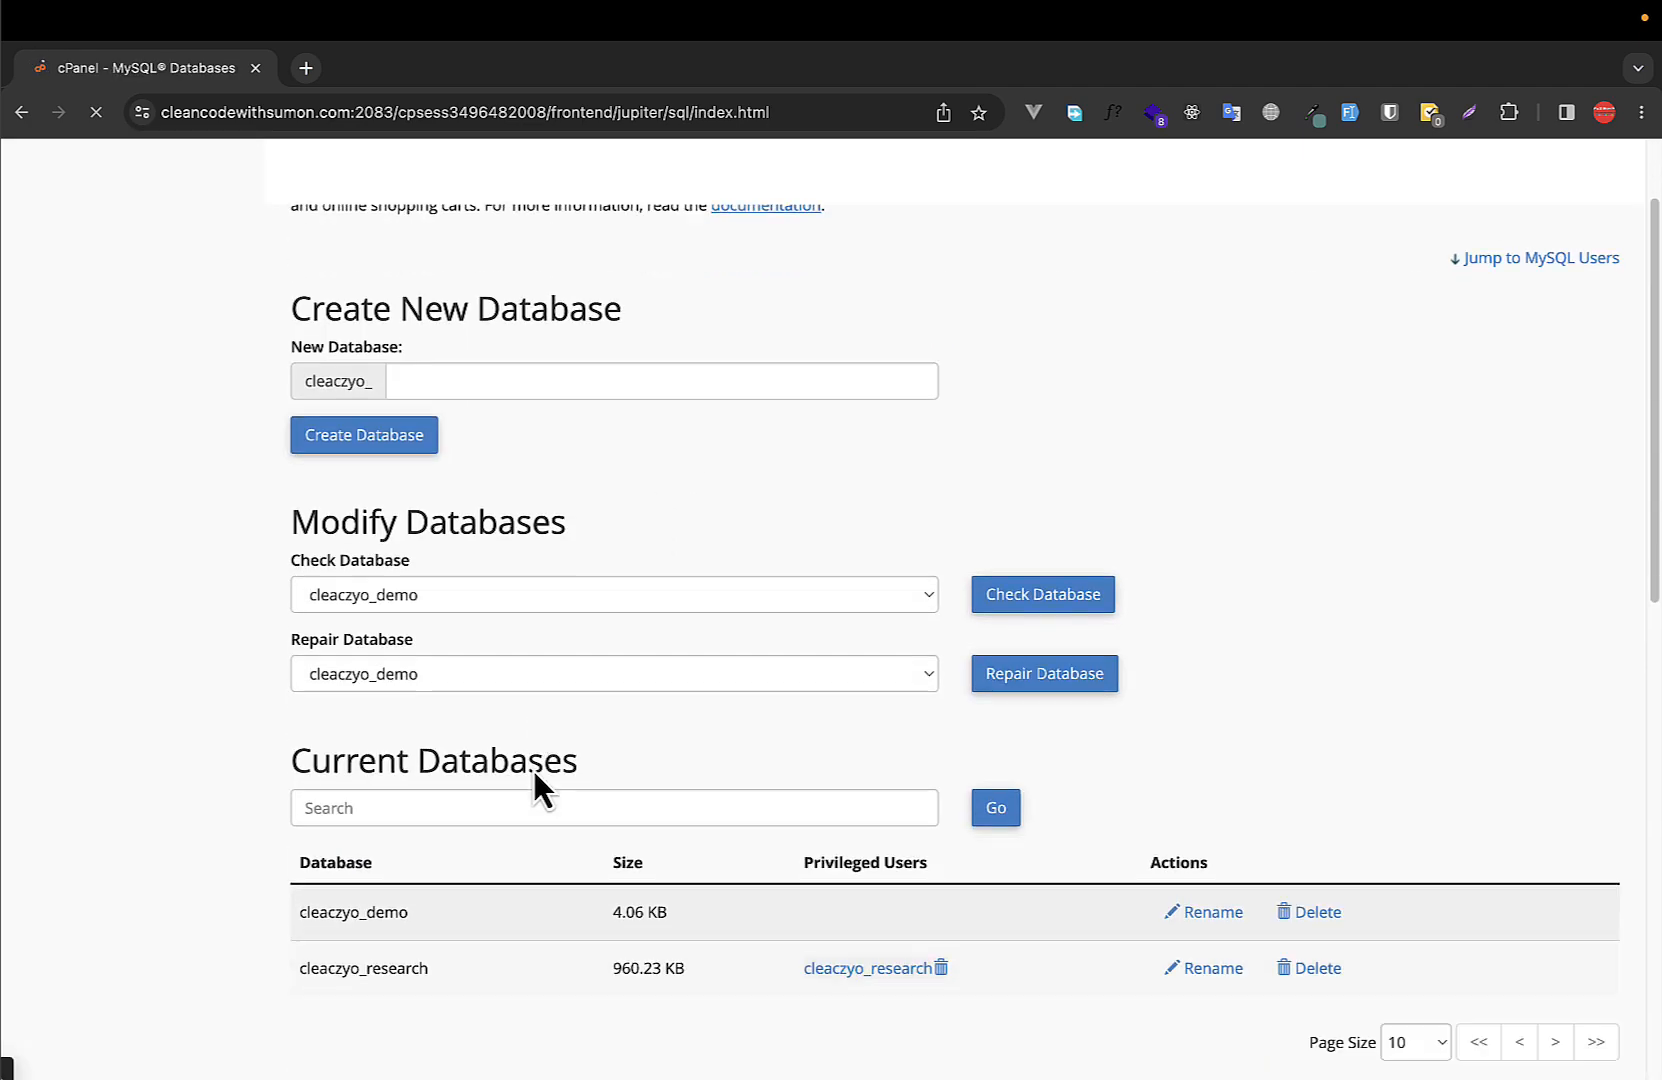
{"action": "scroll", "coordinate": [534, 775], "scroll_direction": "down", "scroll_amount": 8}
{"action": "left_click", "coordinate": [363, 584]}
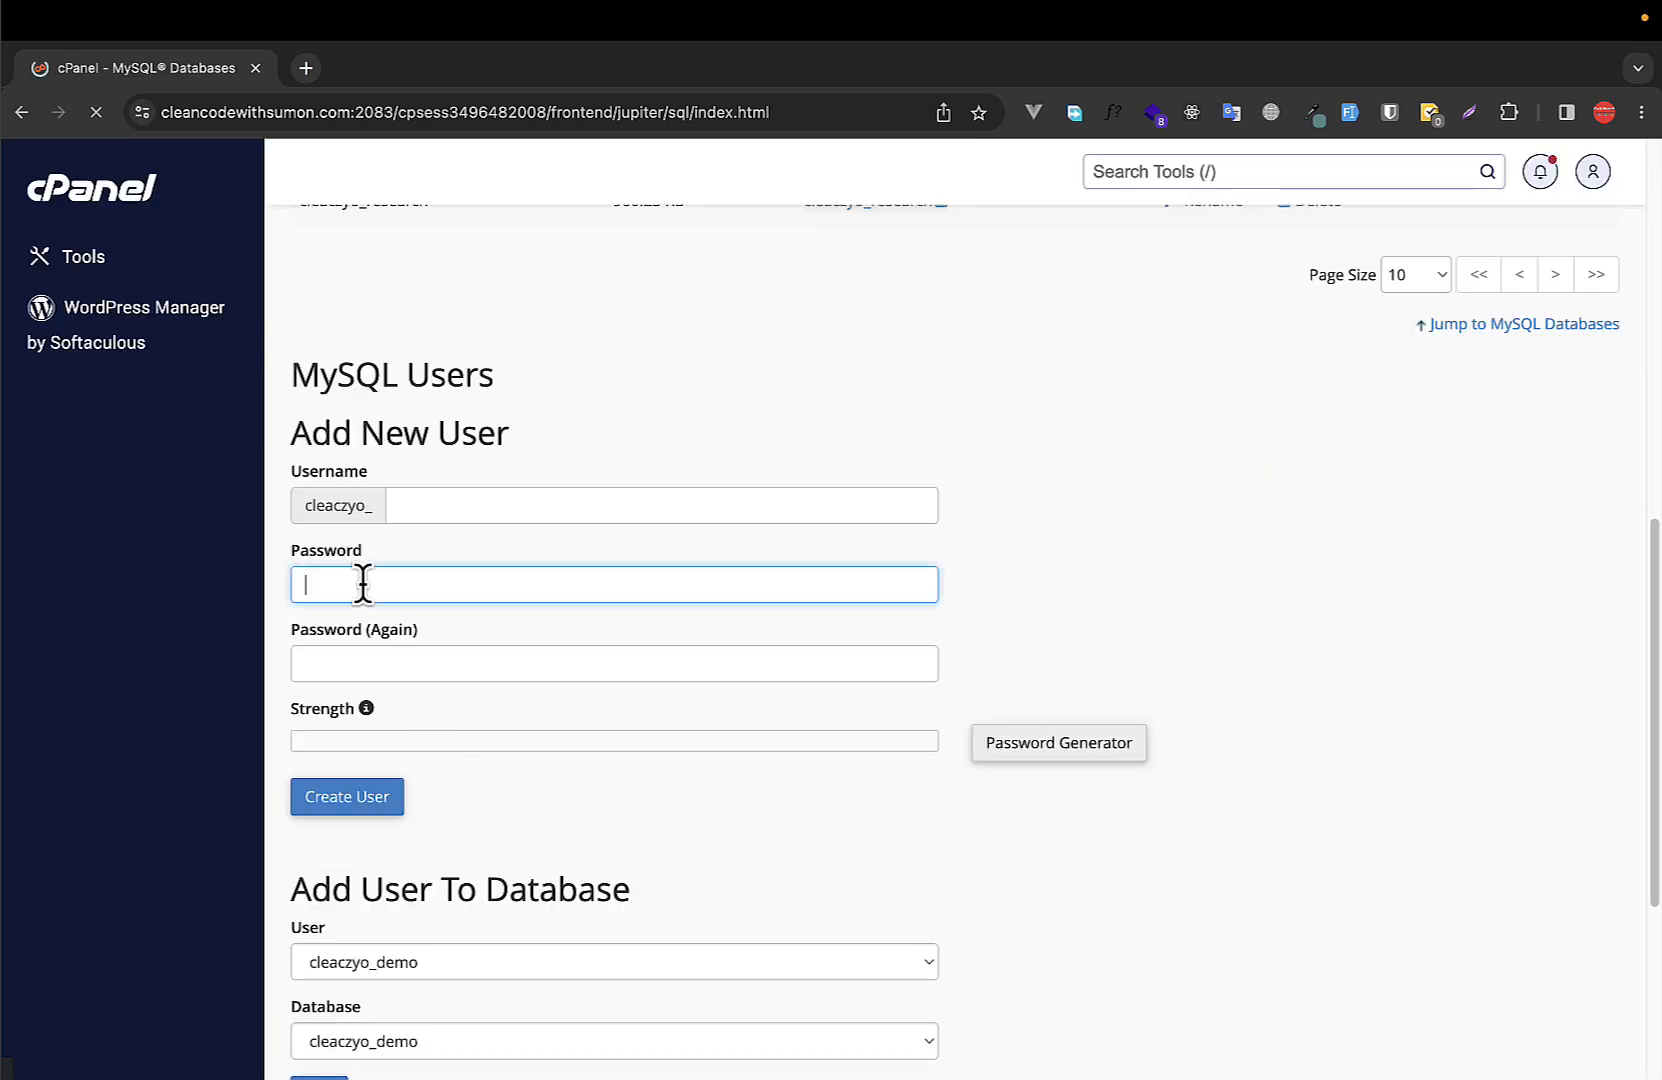
{"action": "left_click", "coordinate": [441, 718]}
{"action": "scroll", "coordinate": [568, 690], "scroll_direction": "down", "scroll_amount": 3}
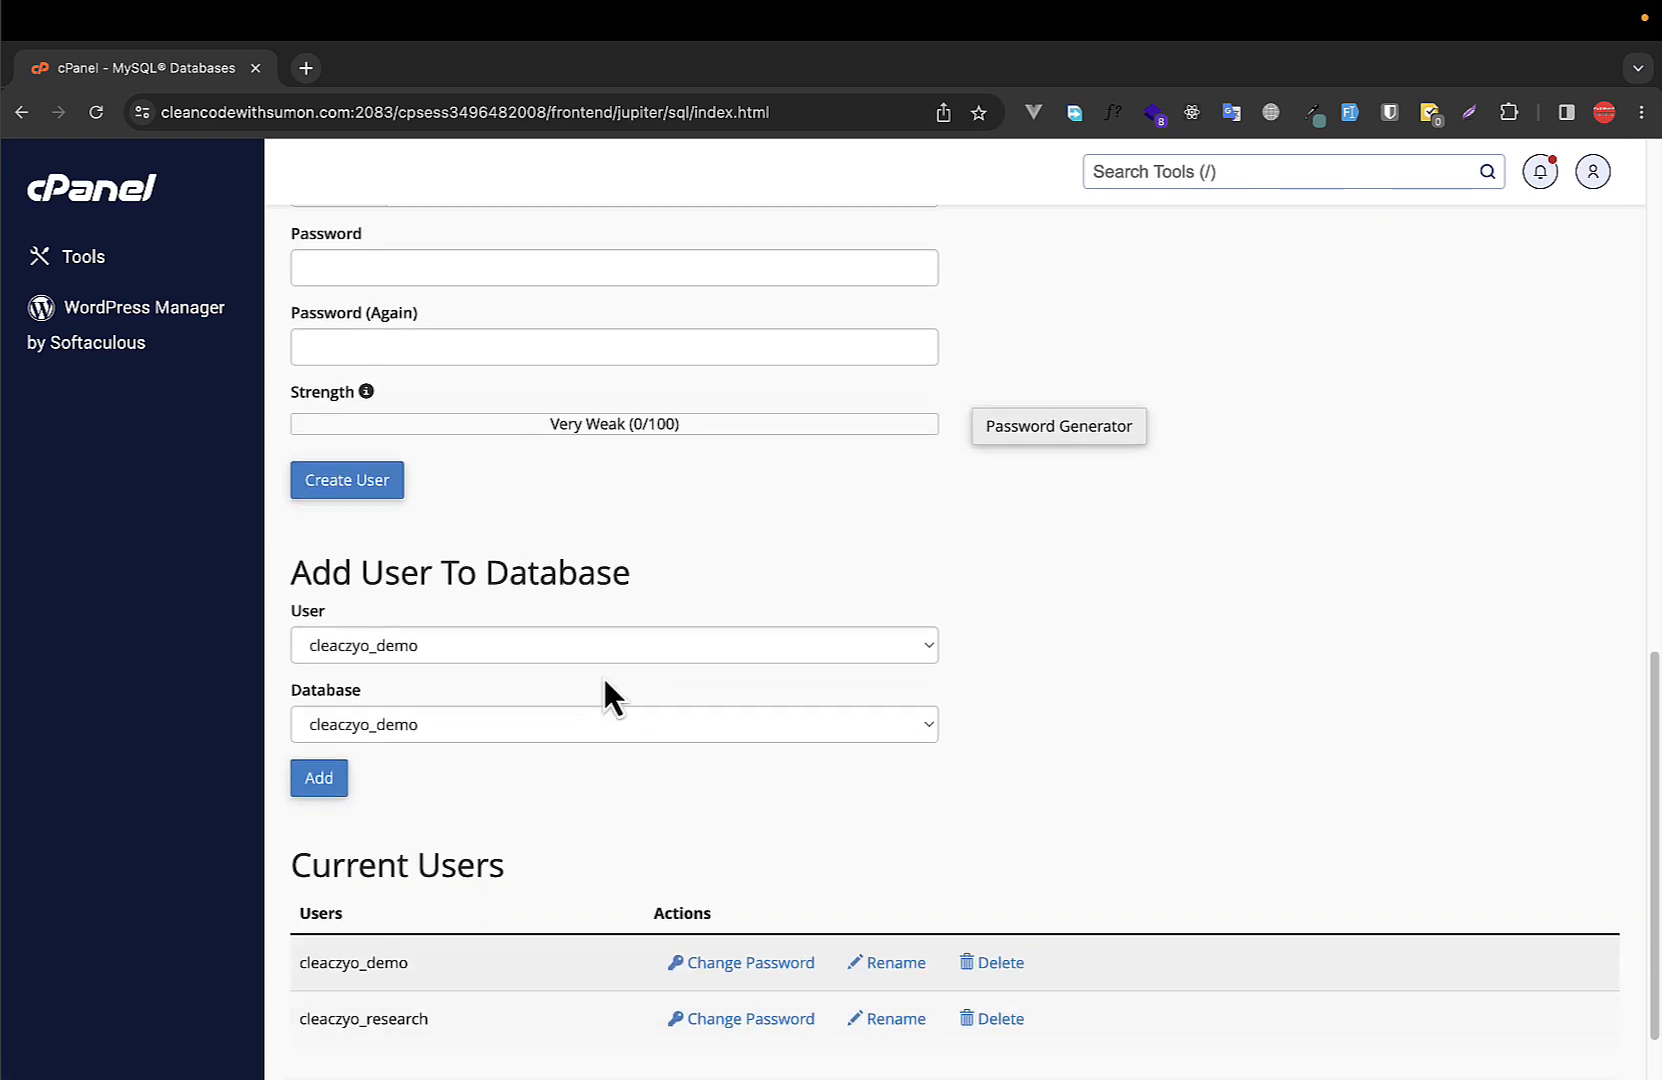
{"action": "scroll", "coordinate": [580, 700], "scroll_direction": "down", "scroll_amount": 1}
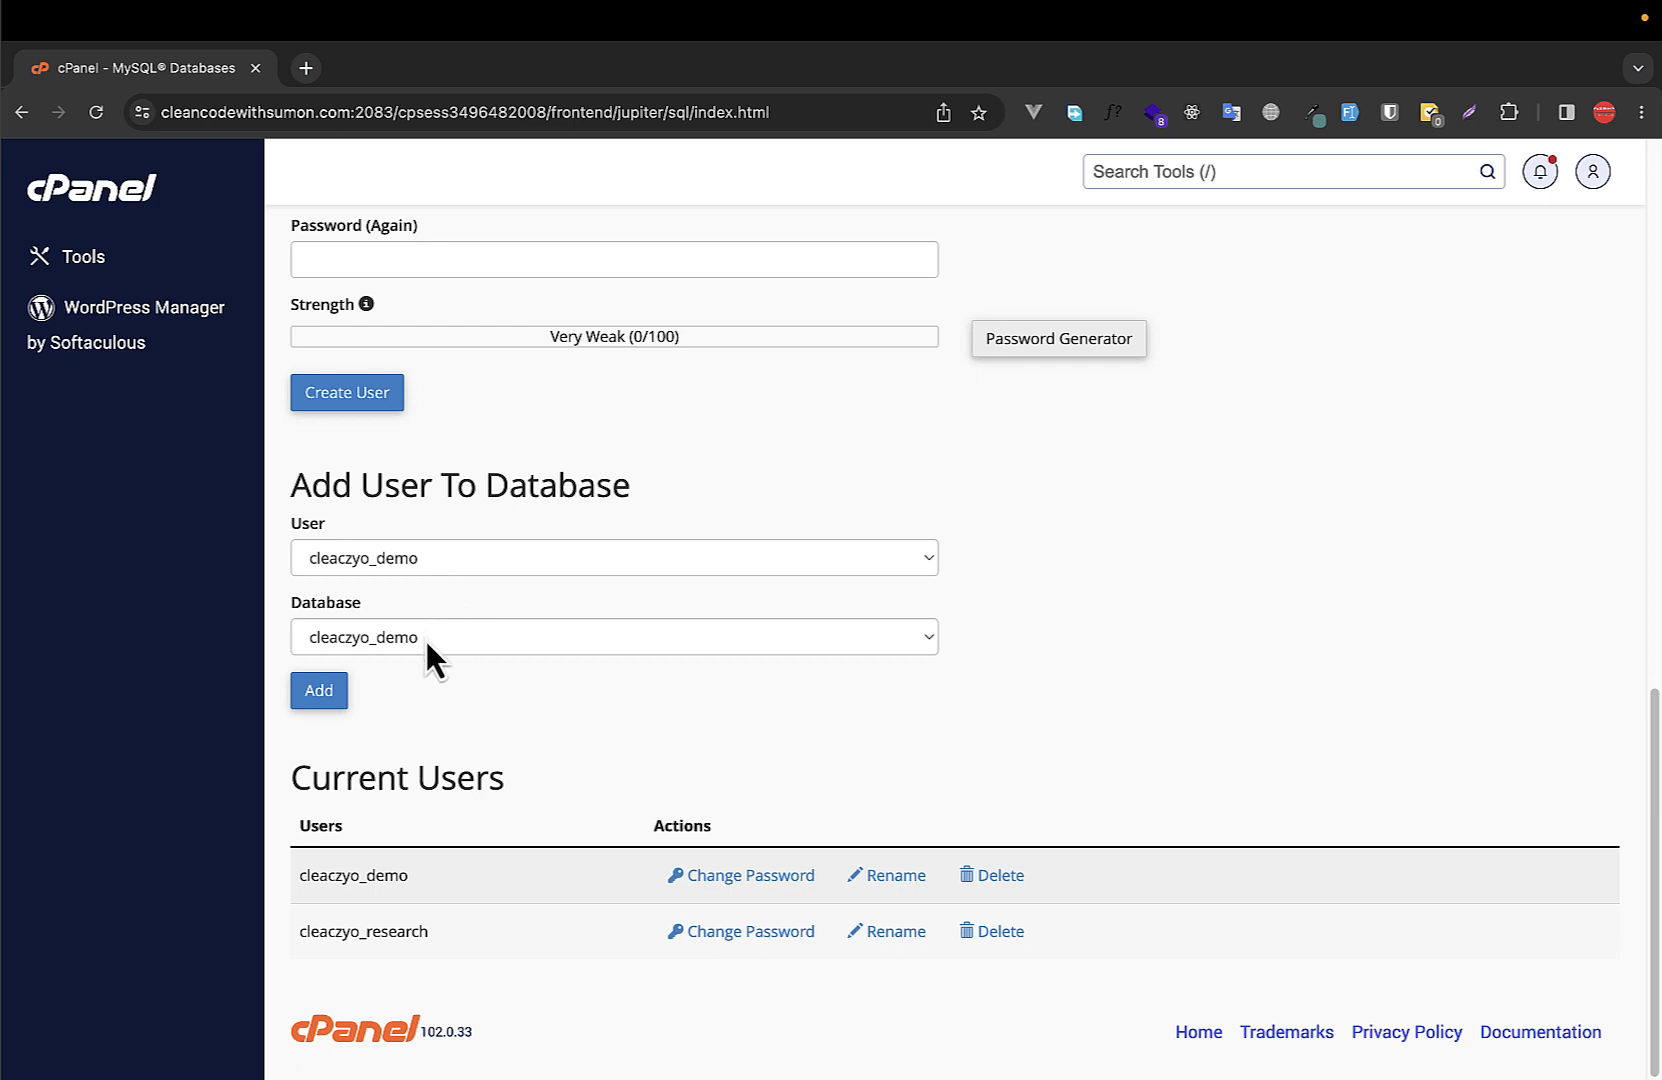
{"action": "left_click", "coordinate": [313, 700]}
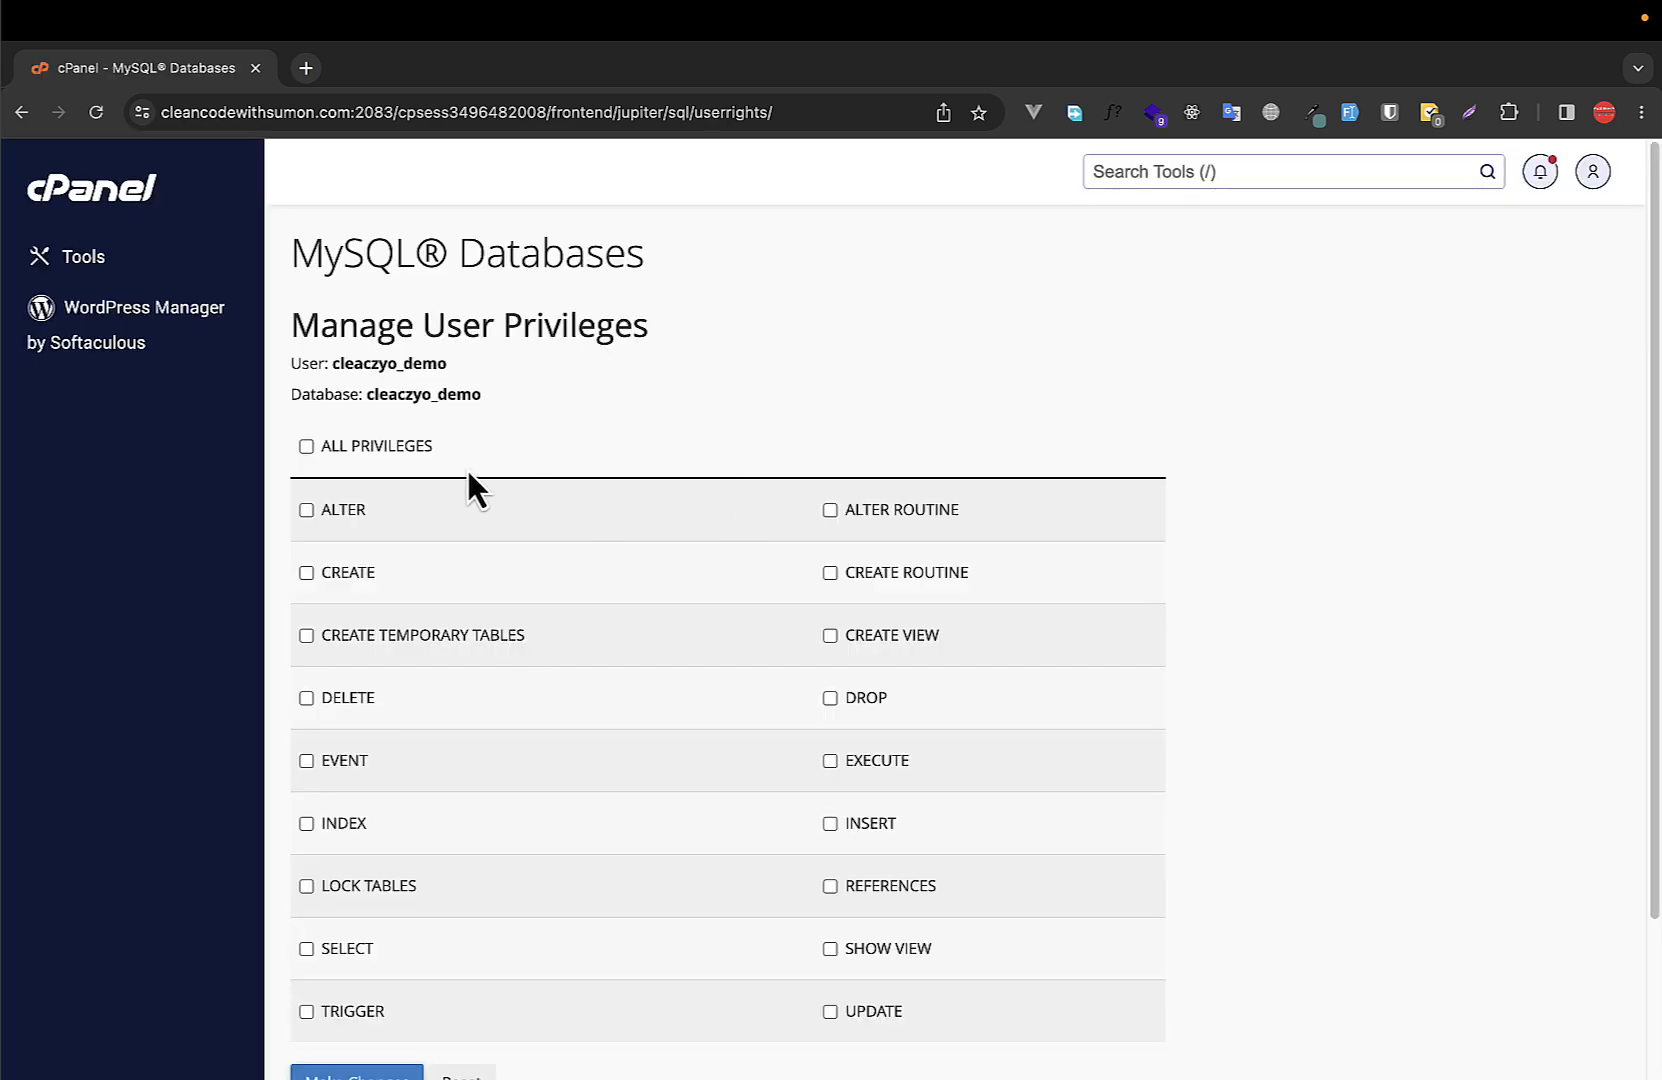
{"action": "left_click", "coordinate": [306, 447]}
{"action": "scroll", "coordinate": [523, 441], "scroll_direction": "down", "scroll_amount": 3}
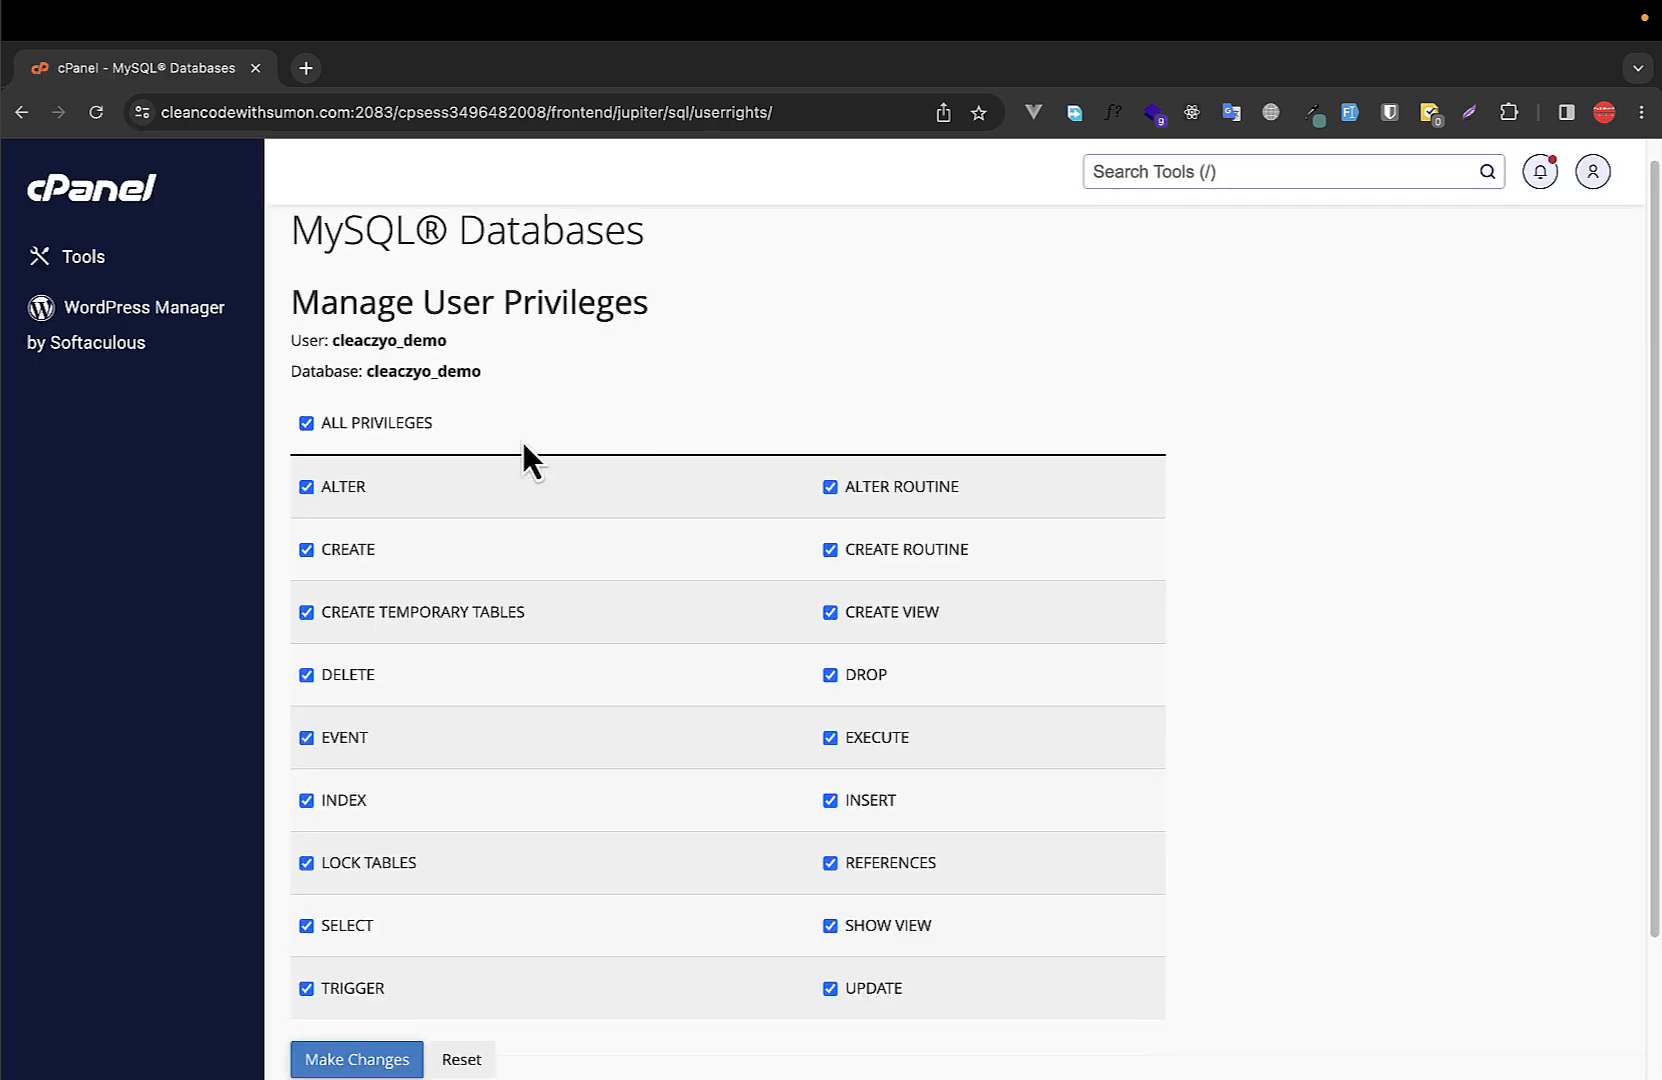
{"action": "left_click", "coordinate": [364, 893]}
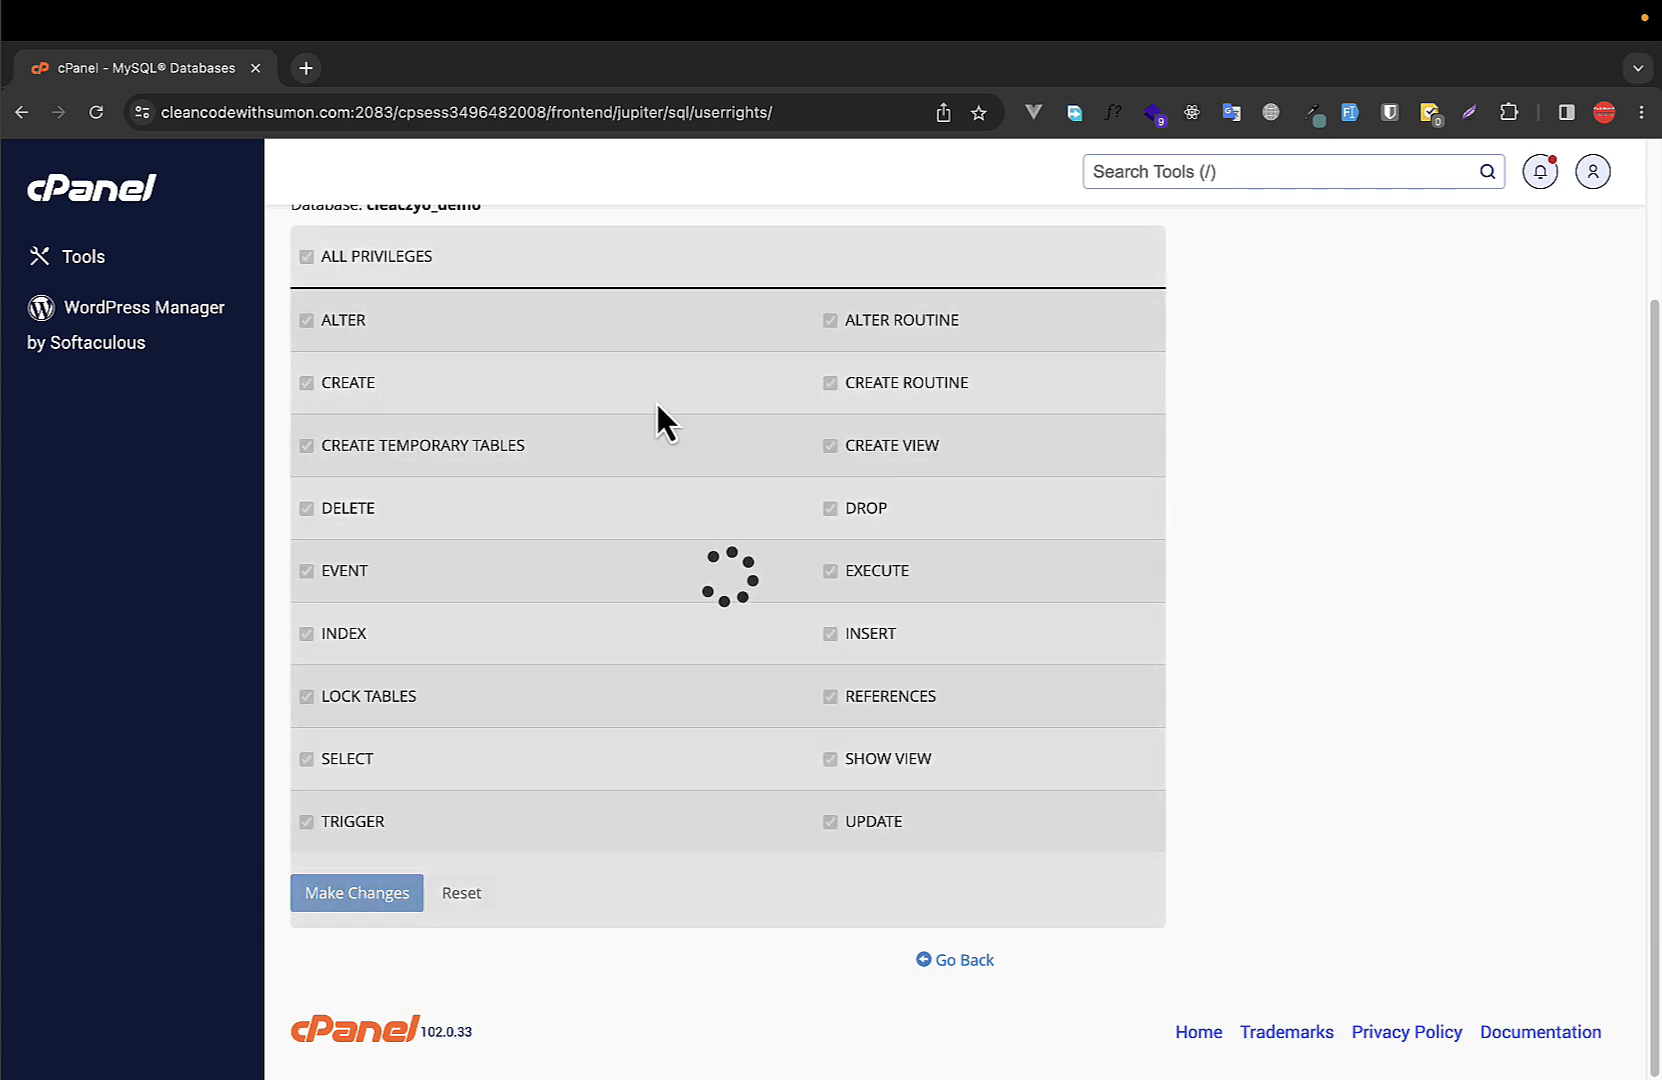
{"action": "scroll", "coordinate": [647, 312], "scroll_direction": "up", "scroll_amount": 2}
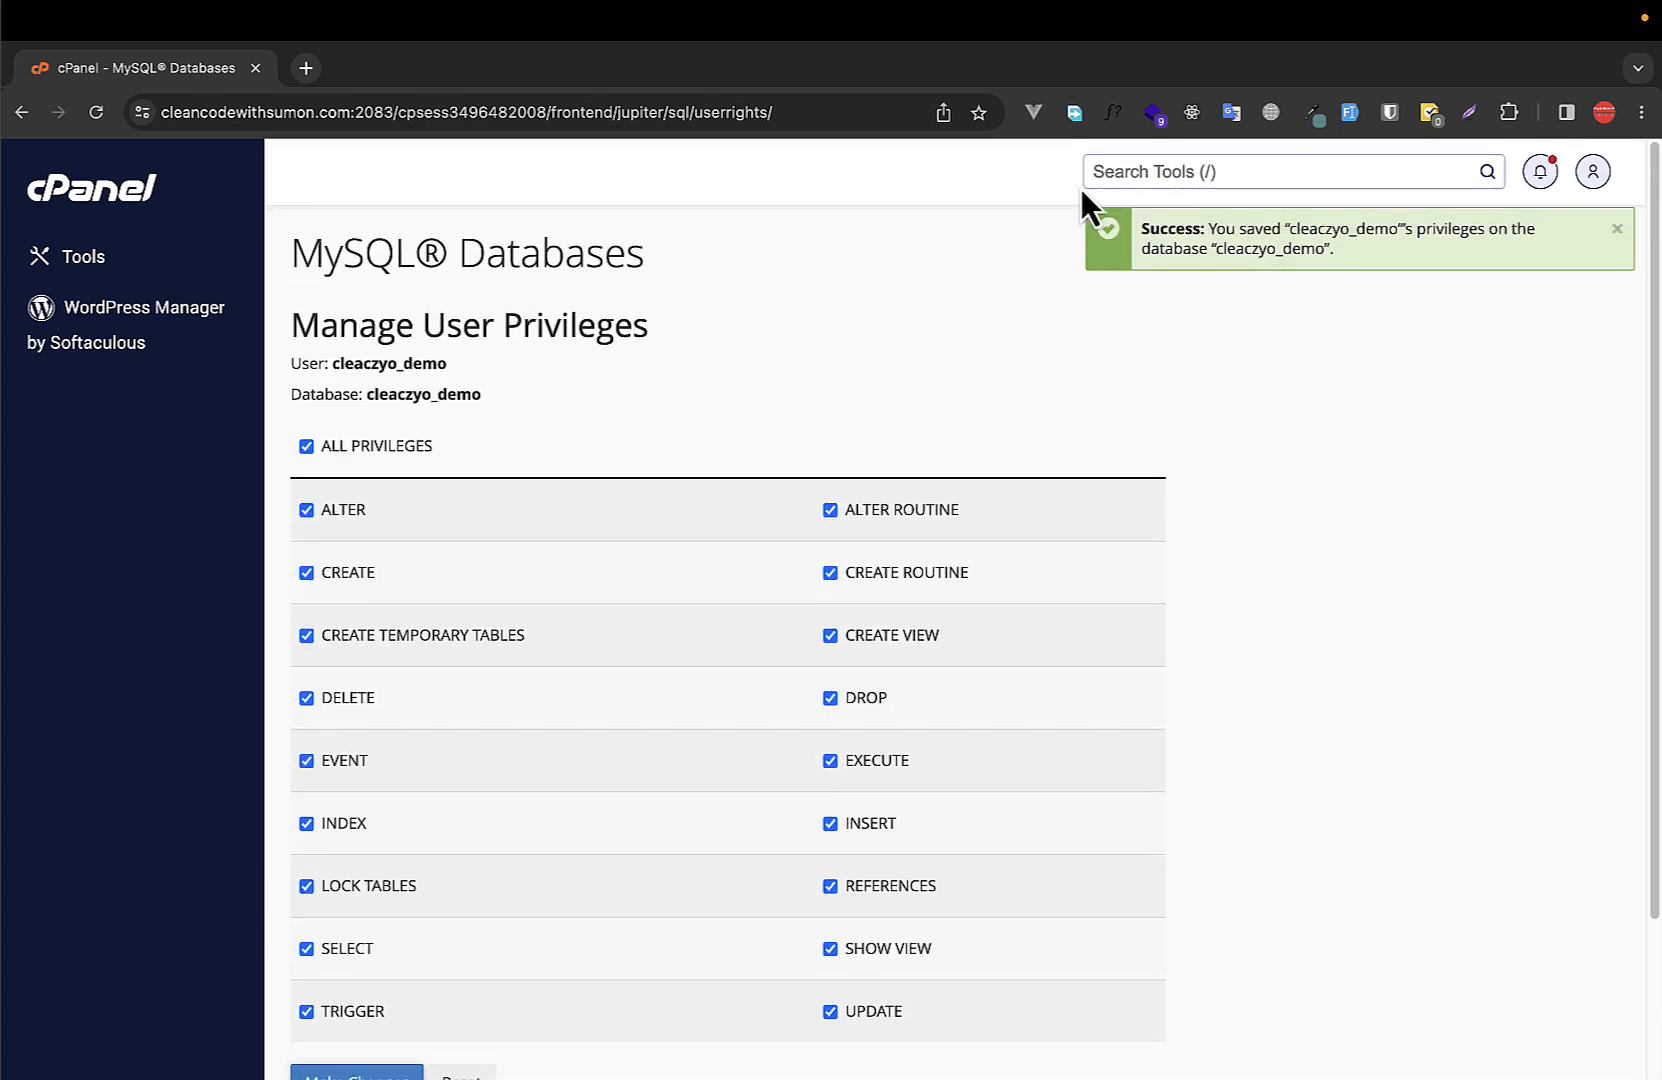
Open File Manager through the 'fi' tool search and go to public_html
{"action": "left_click", "coordinate": [1120, 171]}
{"action": "type", "text": "fil"}
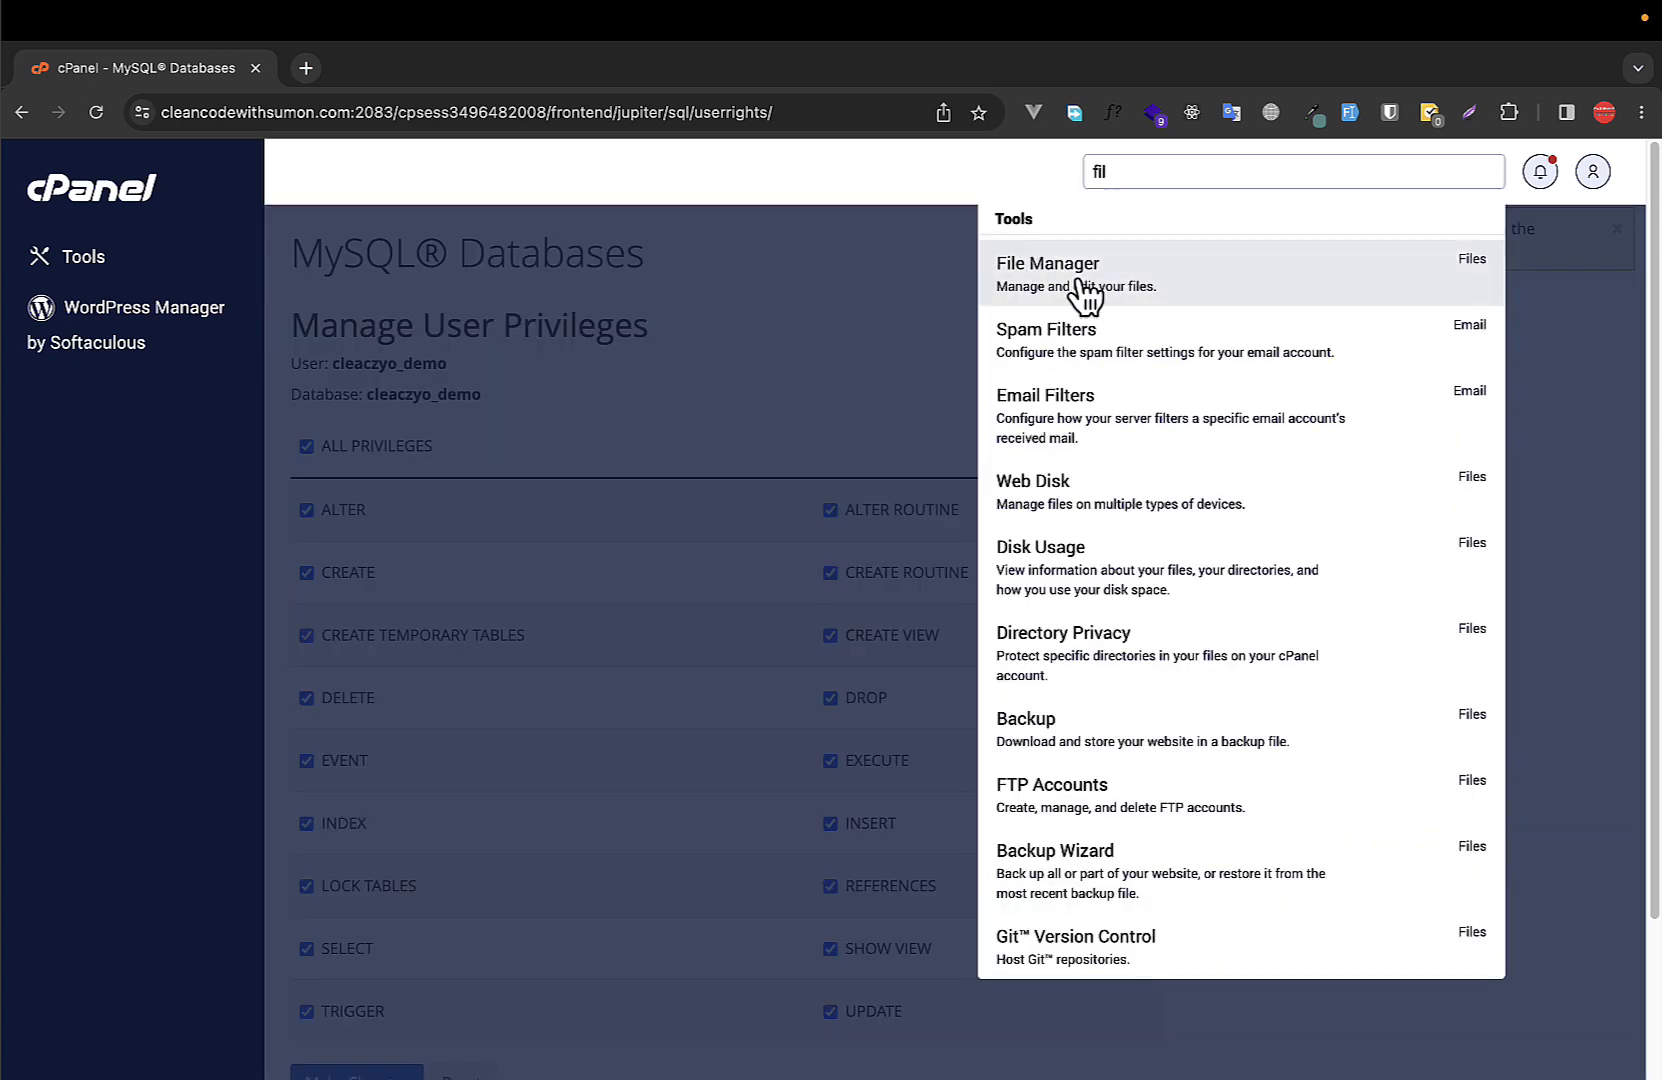
{"action": "left_click", "coordinate": [1078, 280]}
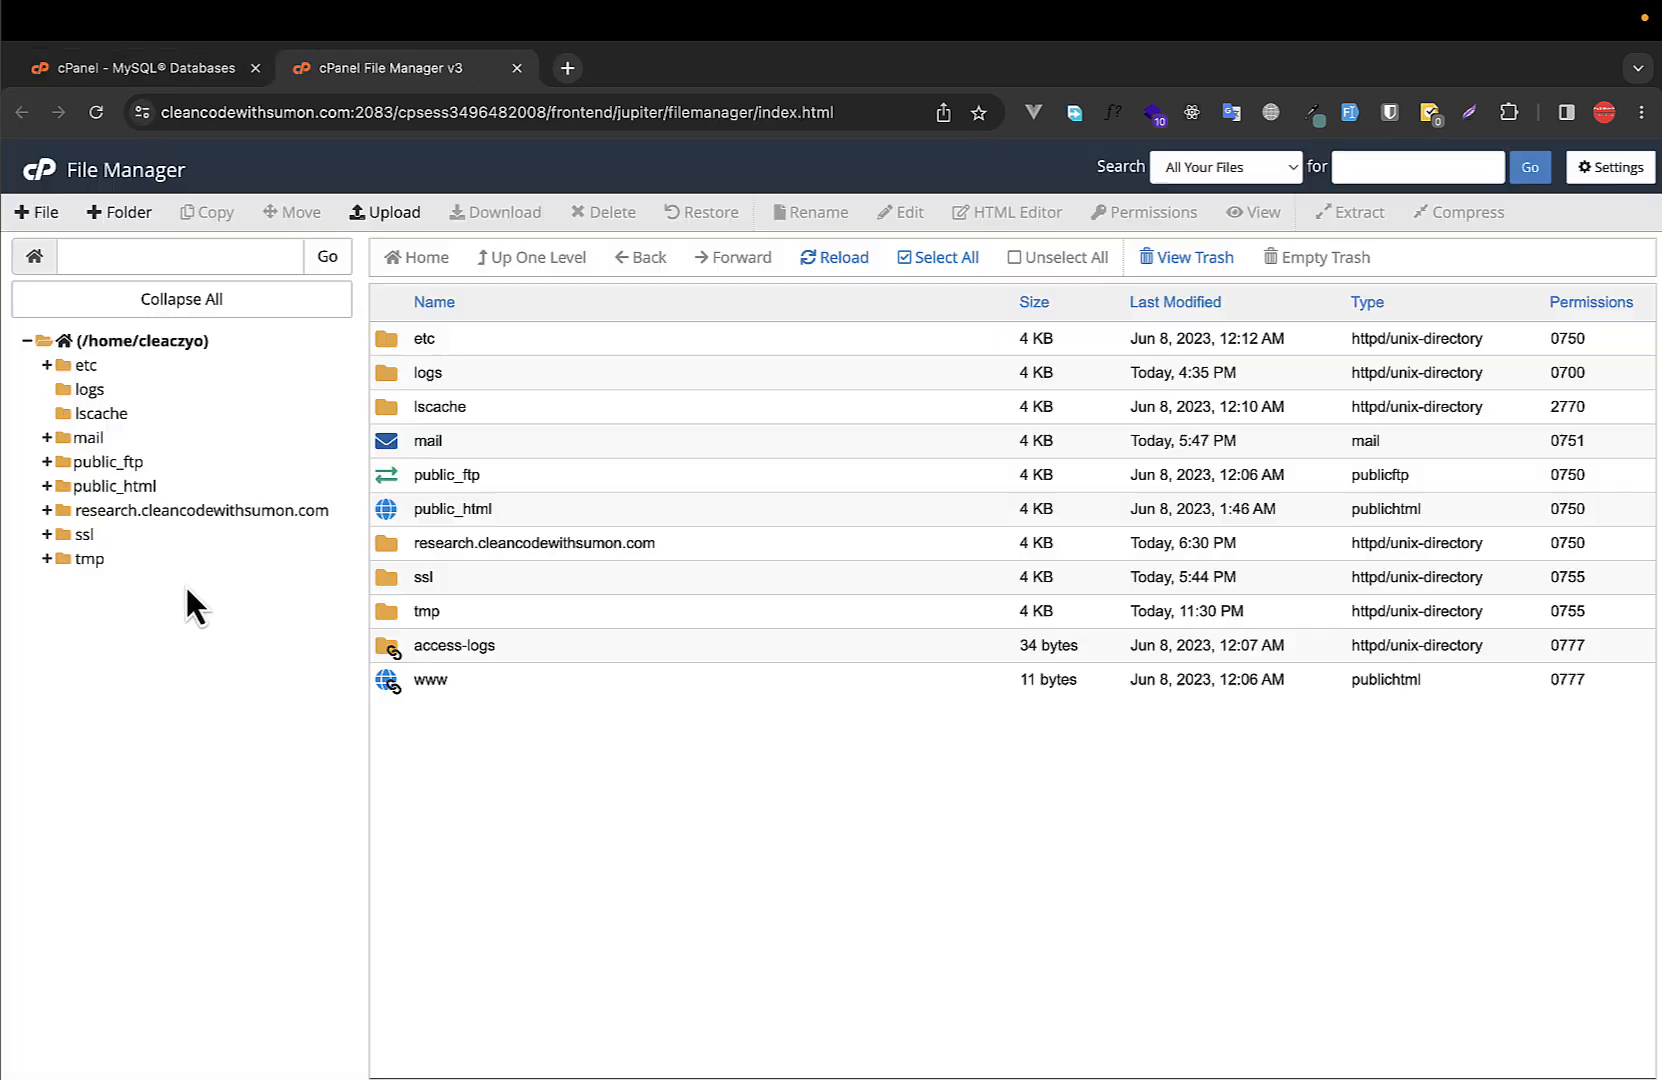
{"action": "left_click", "coordinate": [134, 488]}
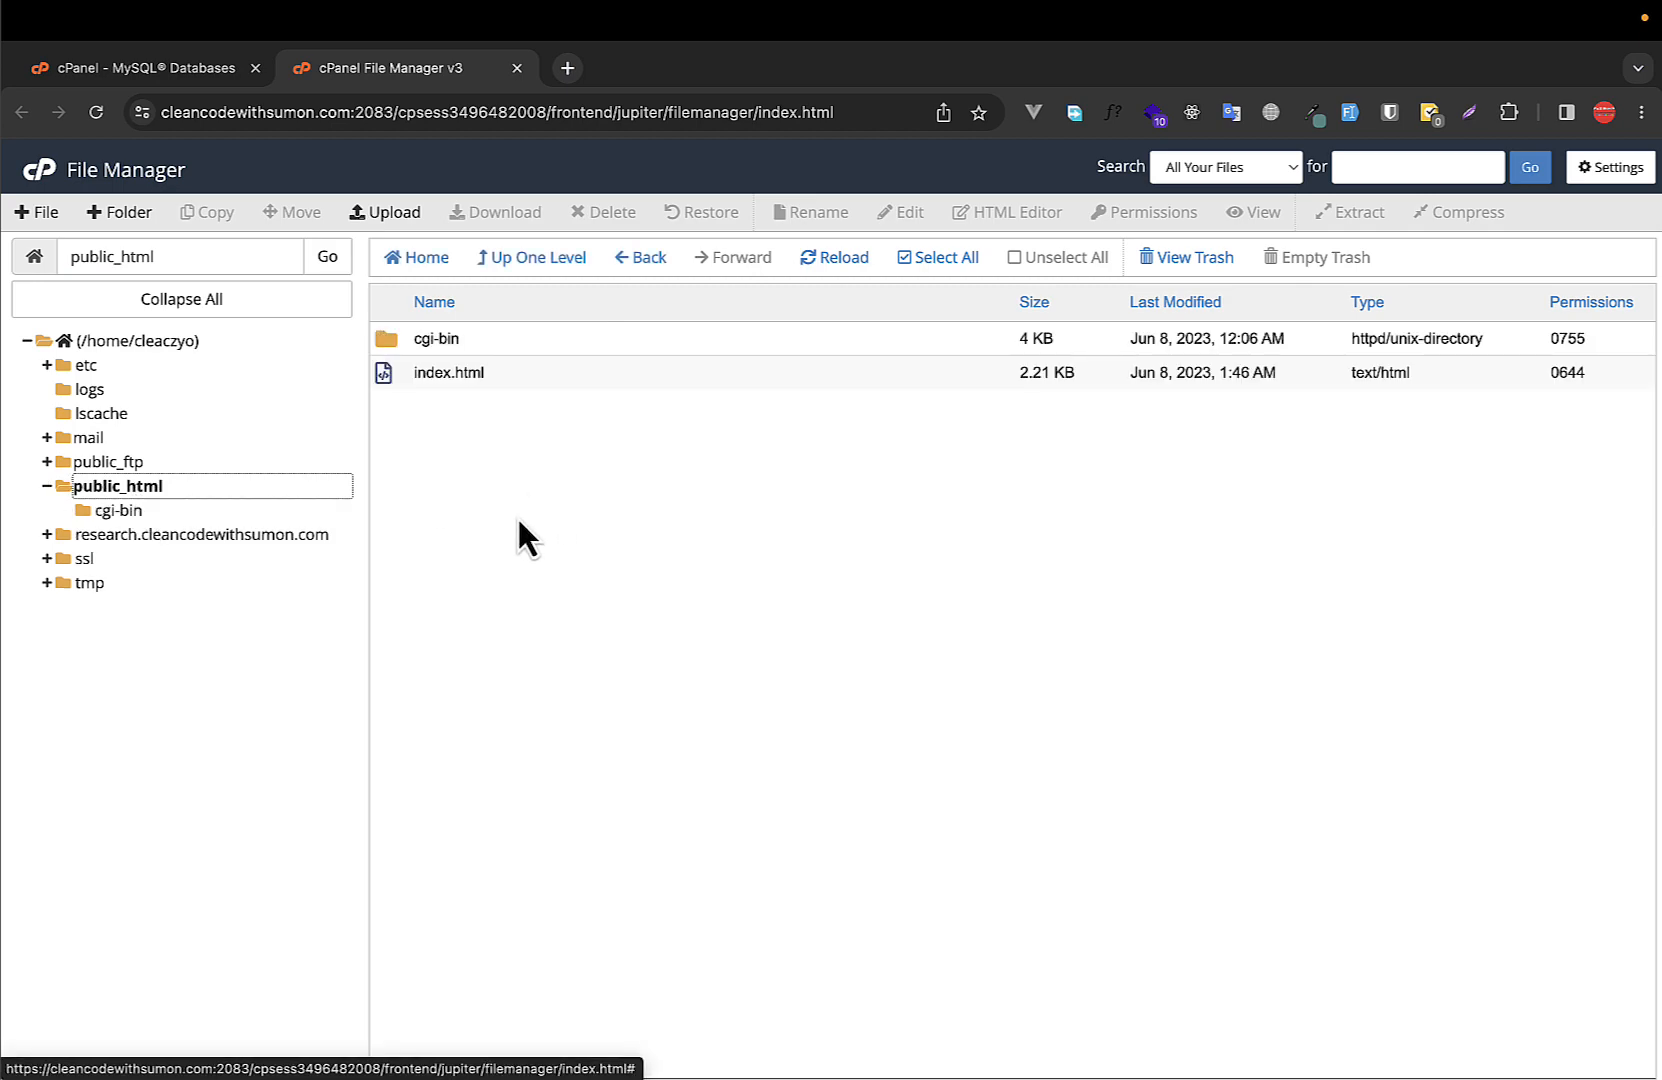
{"action": "left_click", "coordinate": [575, 70]}
{"action": "type", "text": "cleancodewithsumon.com"}
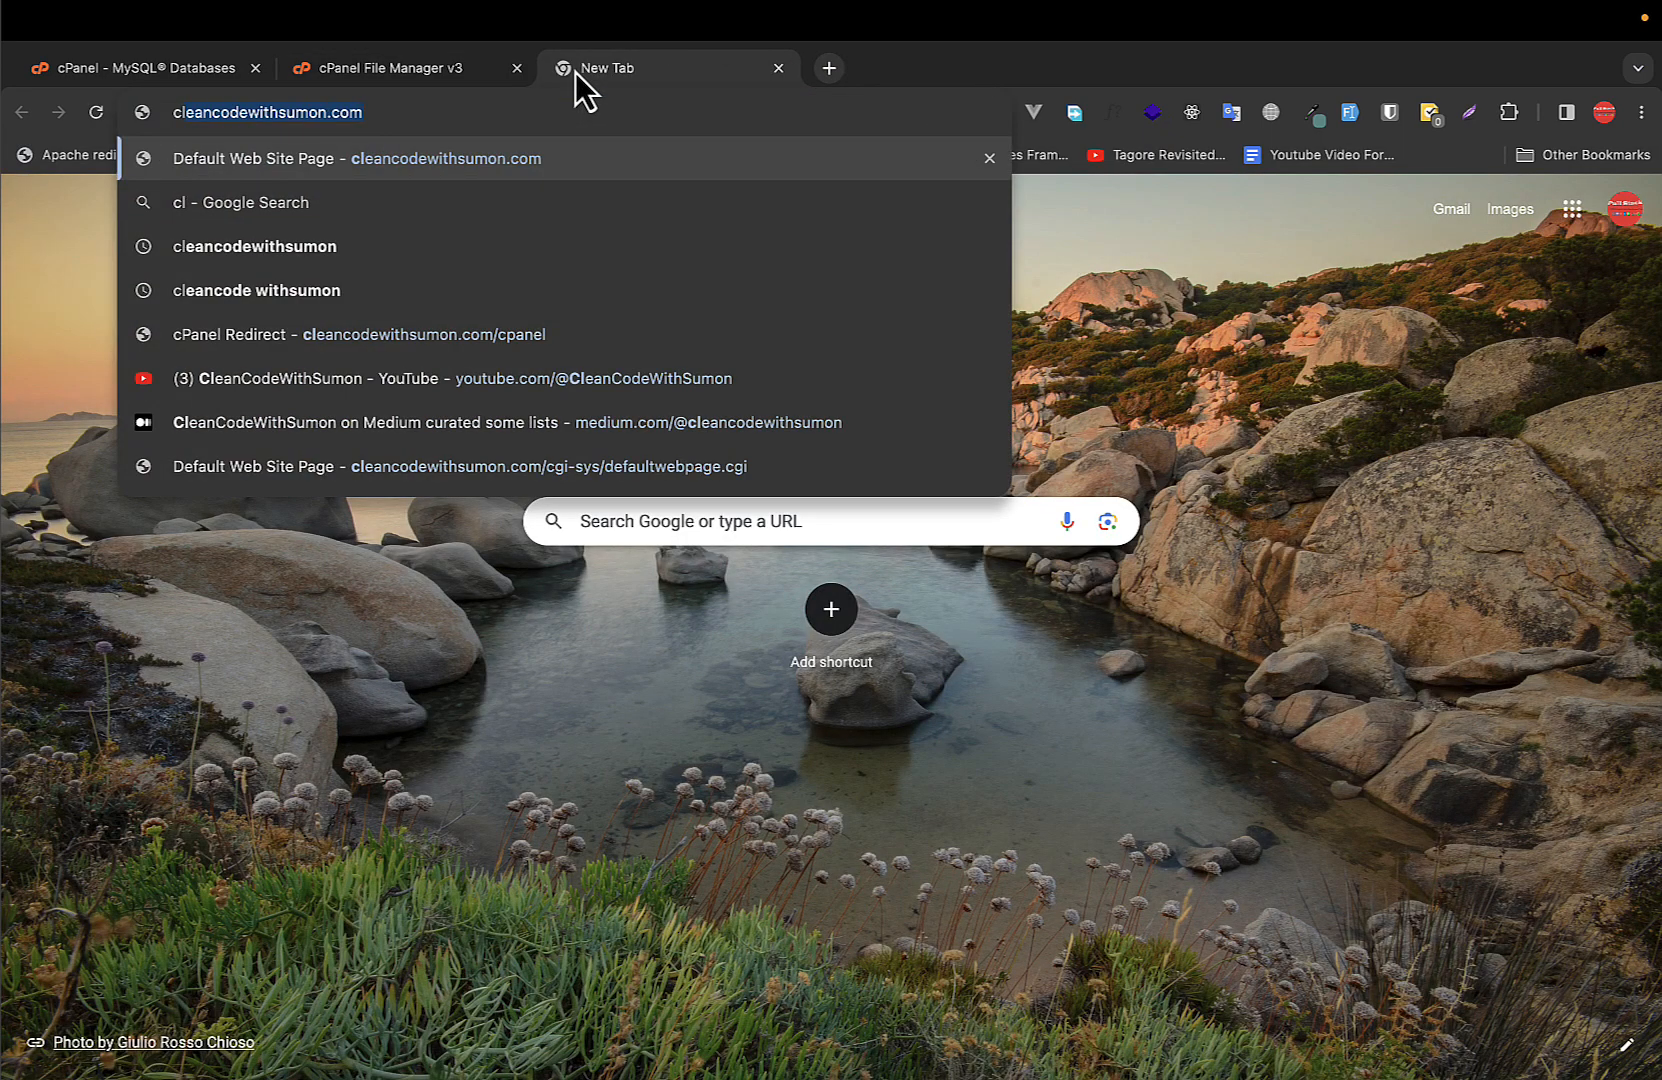
{"action": "key", "text": "Right"}
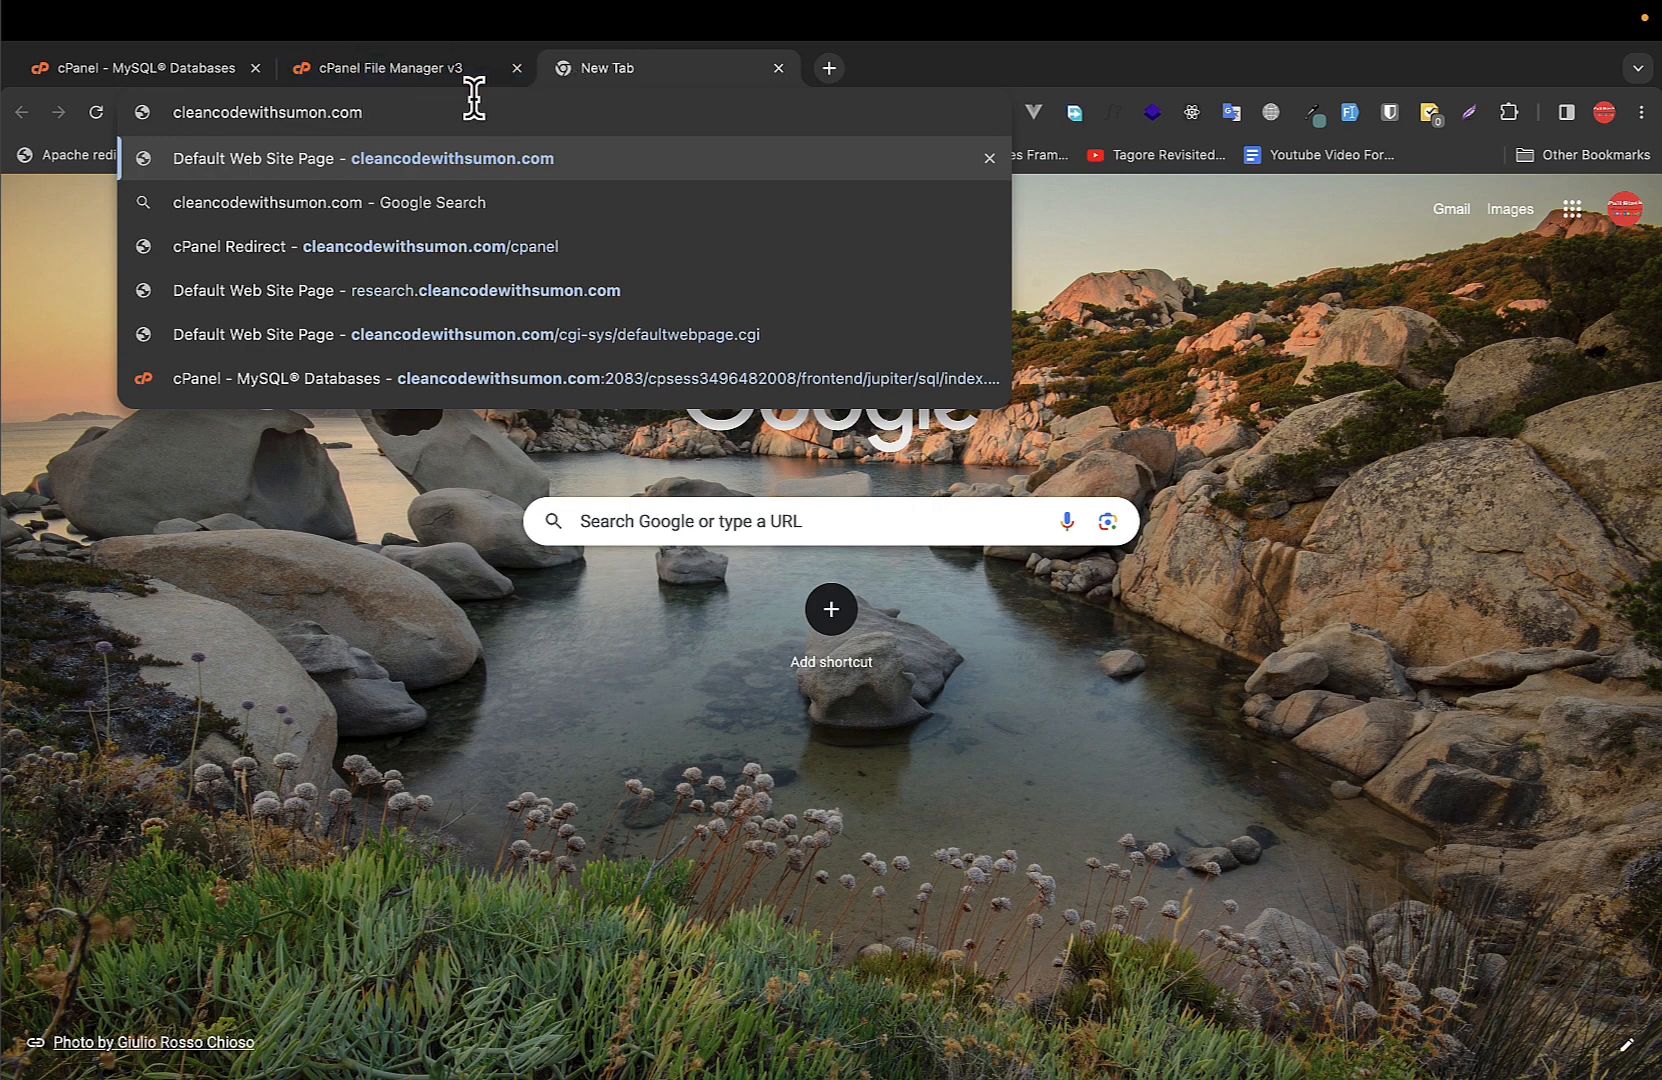
{"action": "left_click", "coordinate": [175, 112]}
{"action": "type", "text": "sub"}
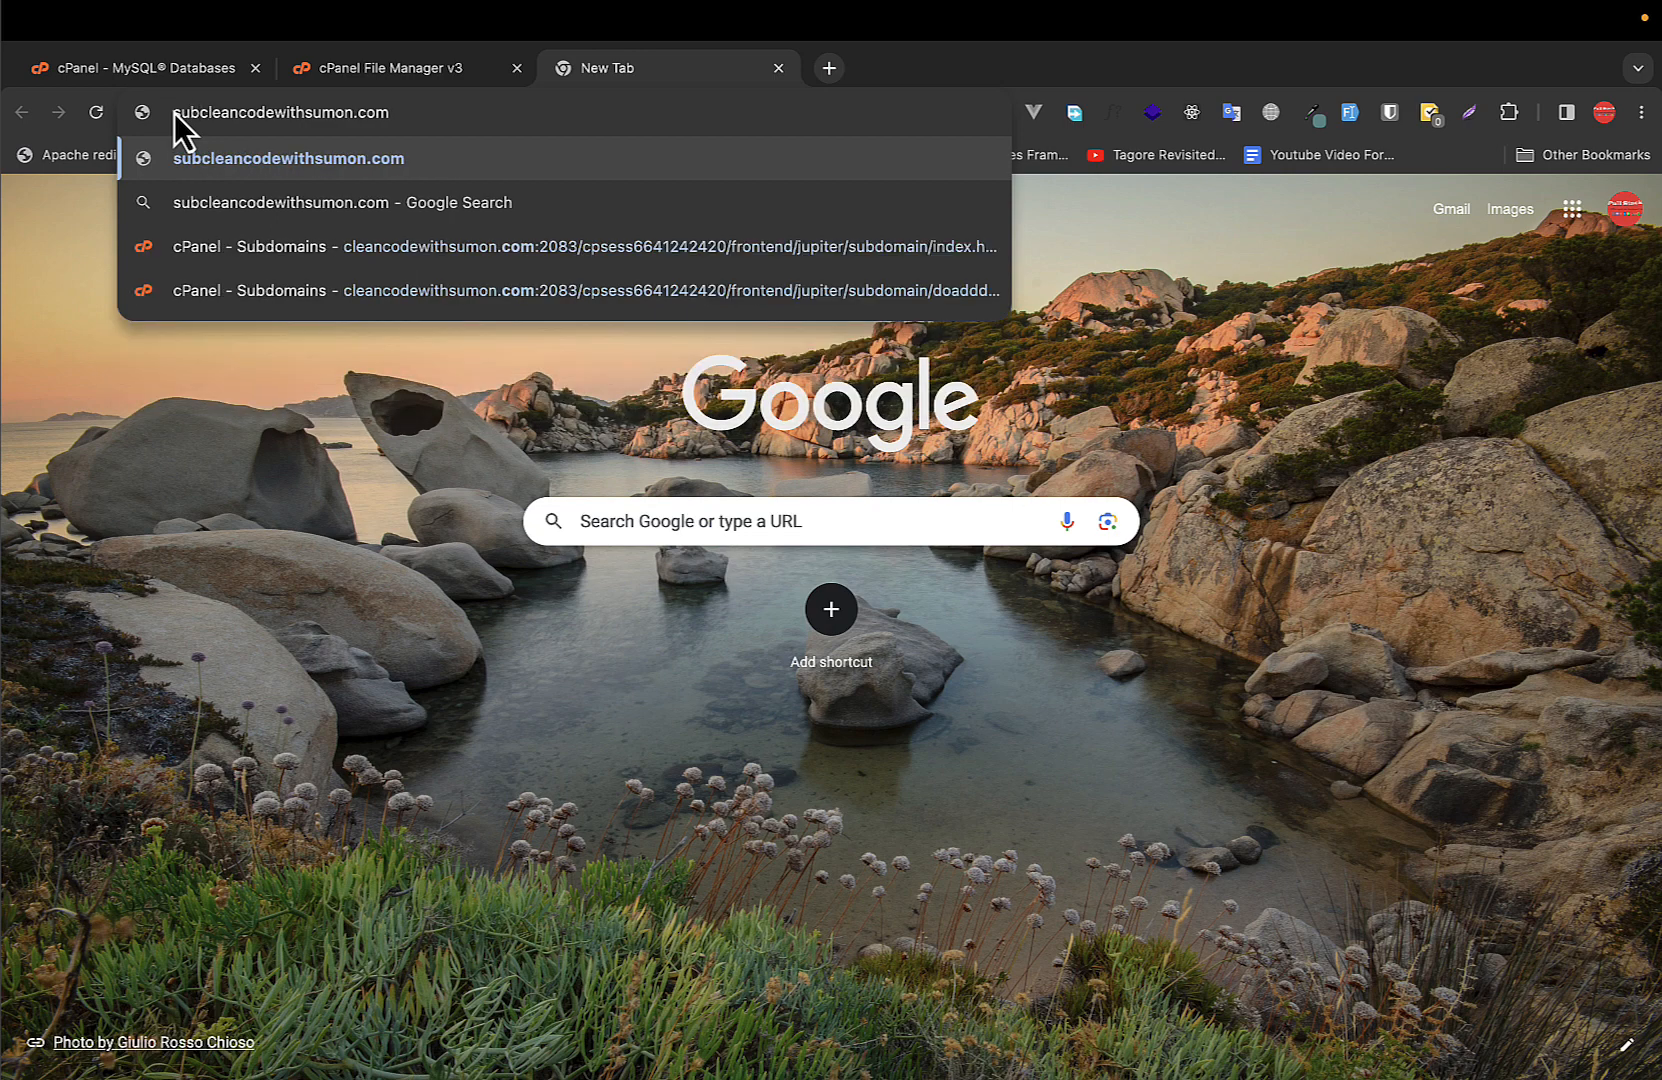
{"action": "type", "text": "."}
{"action": "left_click_drag", "start_coordinate": [410, 108], "coordinate": [166, 101]}
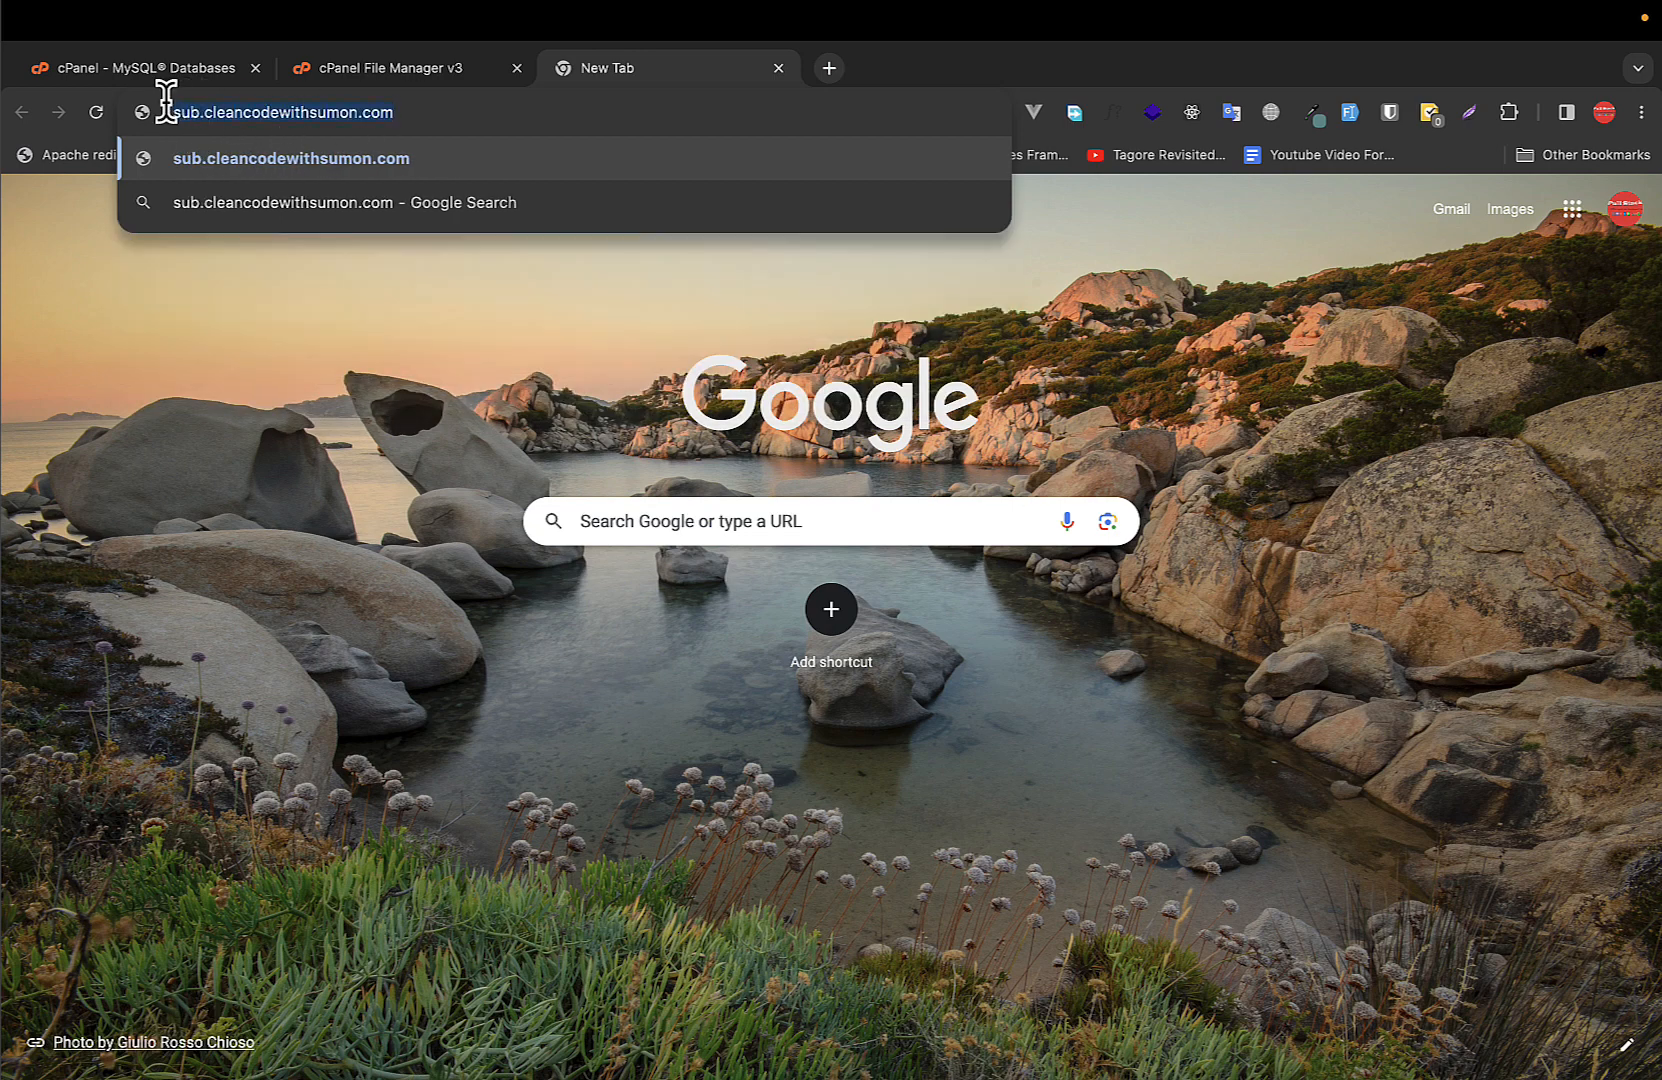
{"action": "left_click", "coordinate": [779, 75]}
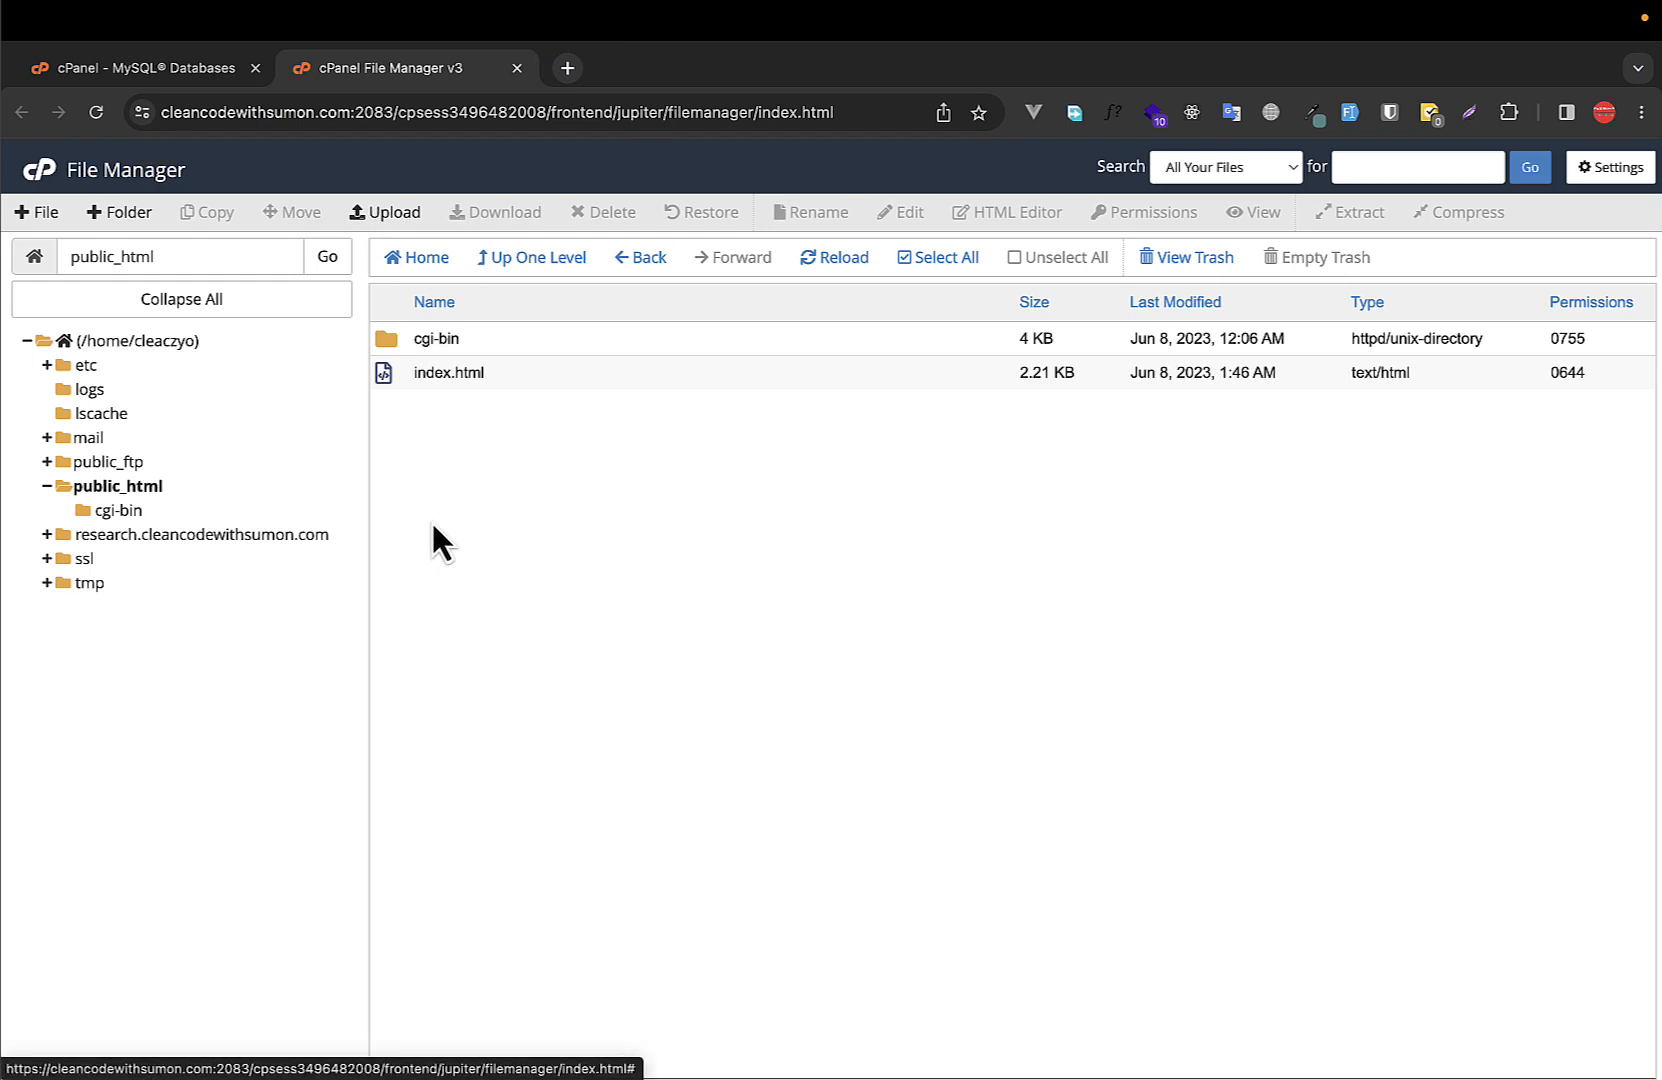
{"action": "left_click", "coordinate": [127, 490]}
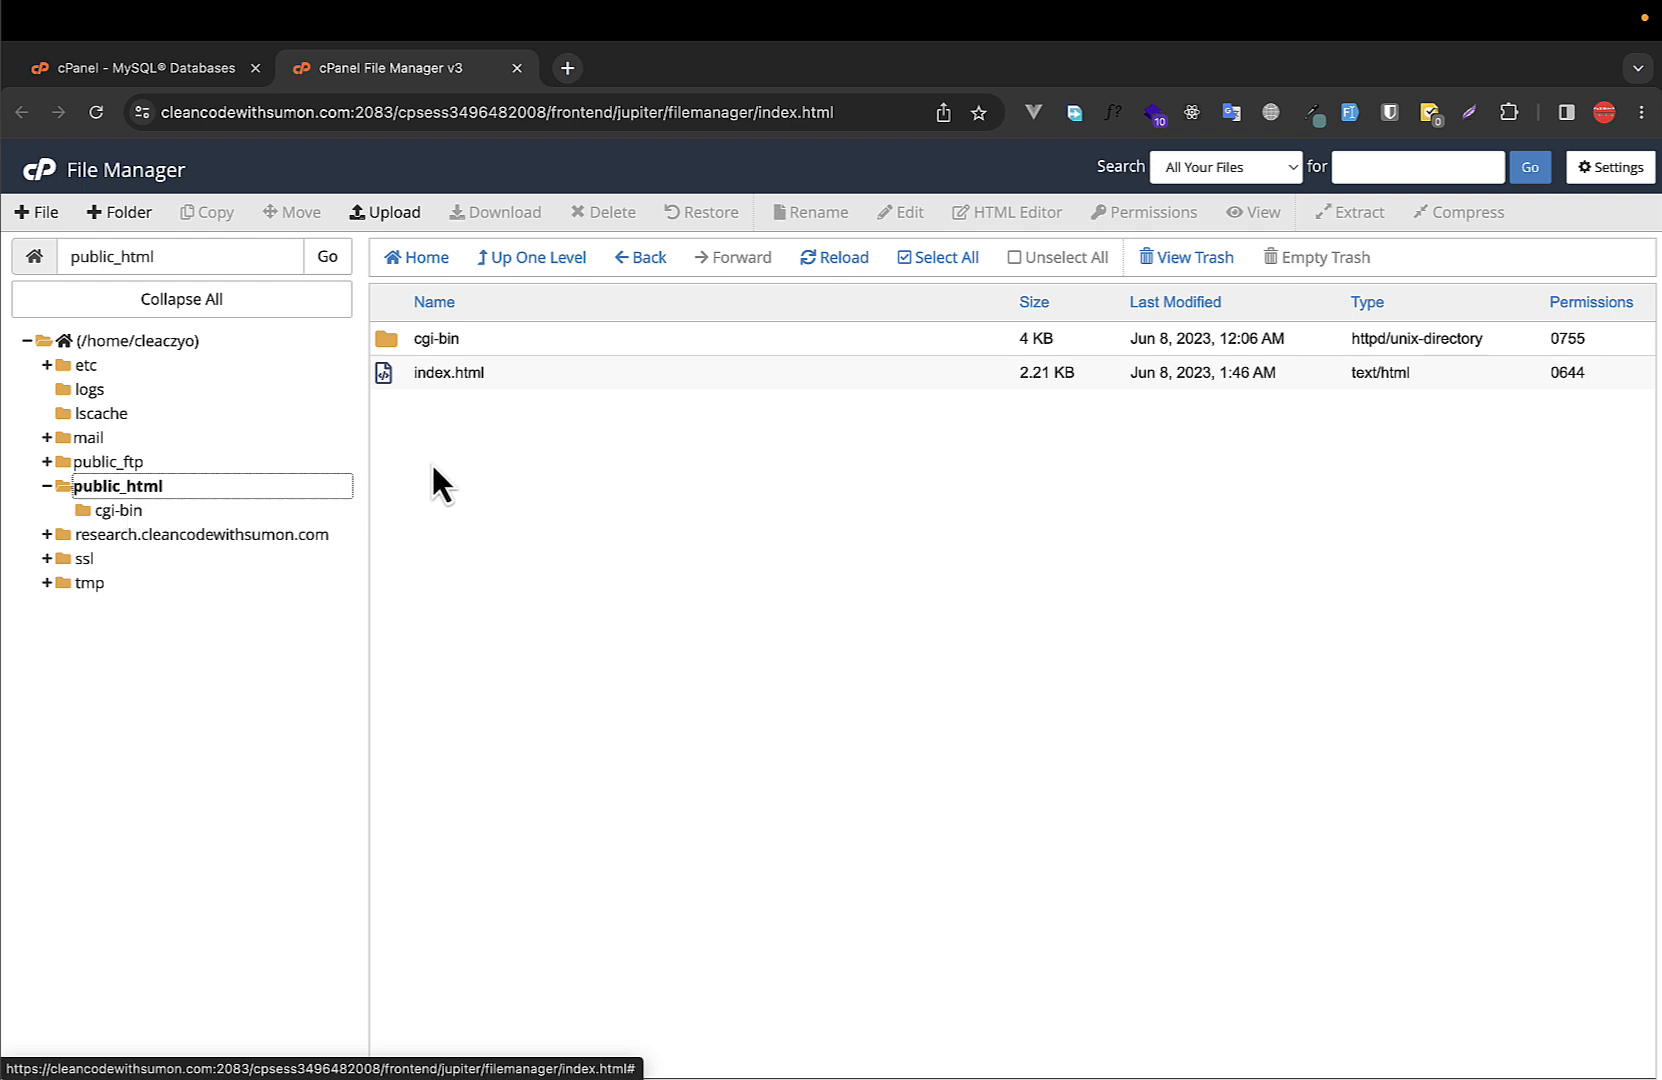
{"action": "left_click", "coordinate": [47, 486]}
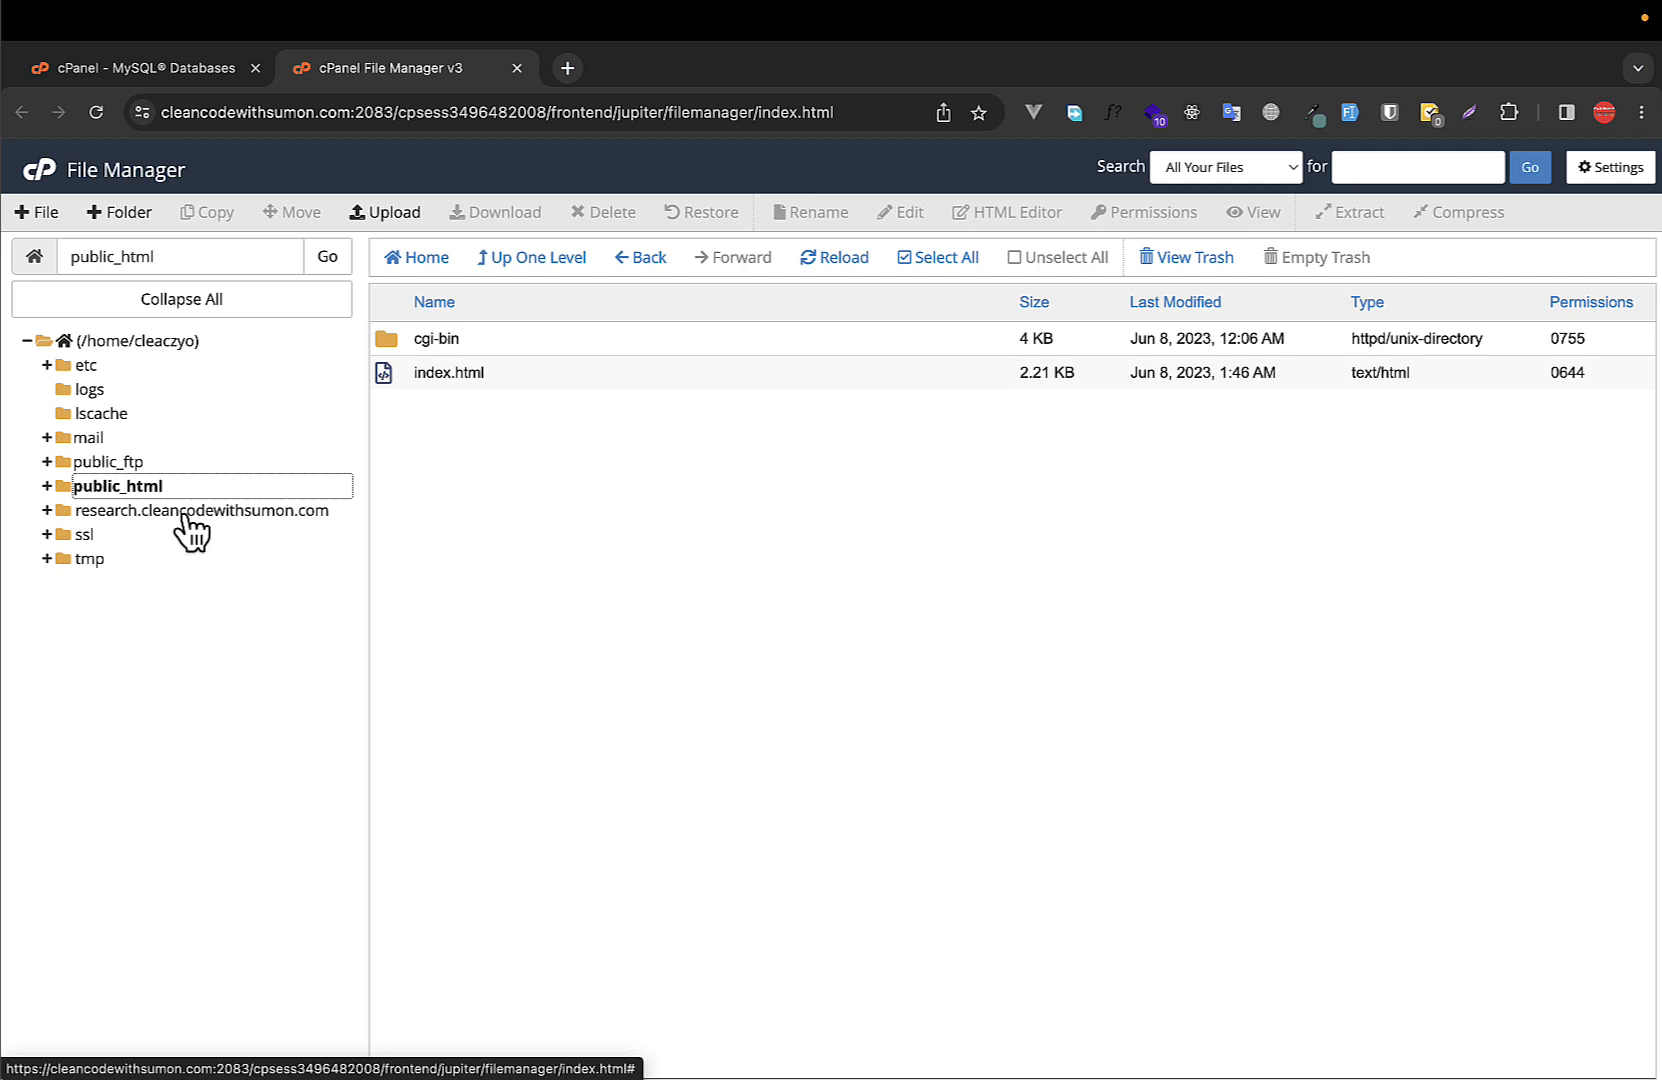
{"action": "left_click", "coordinate": [475, 476]}
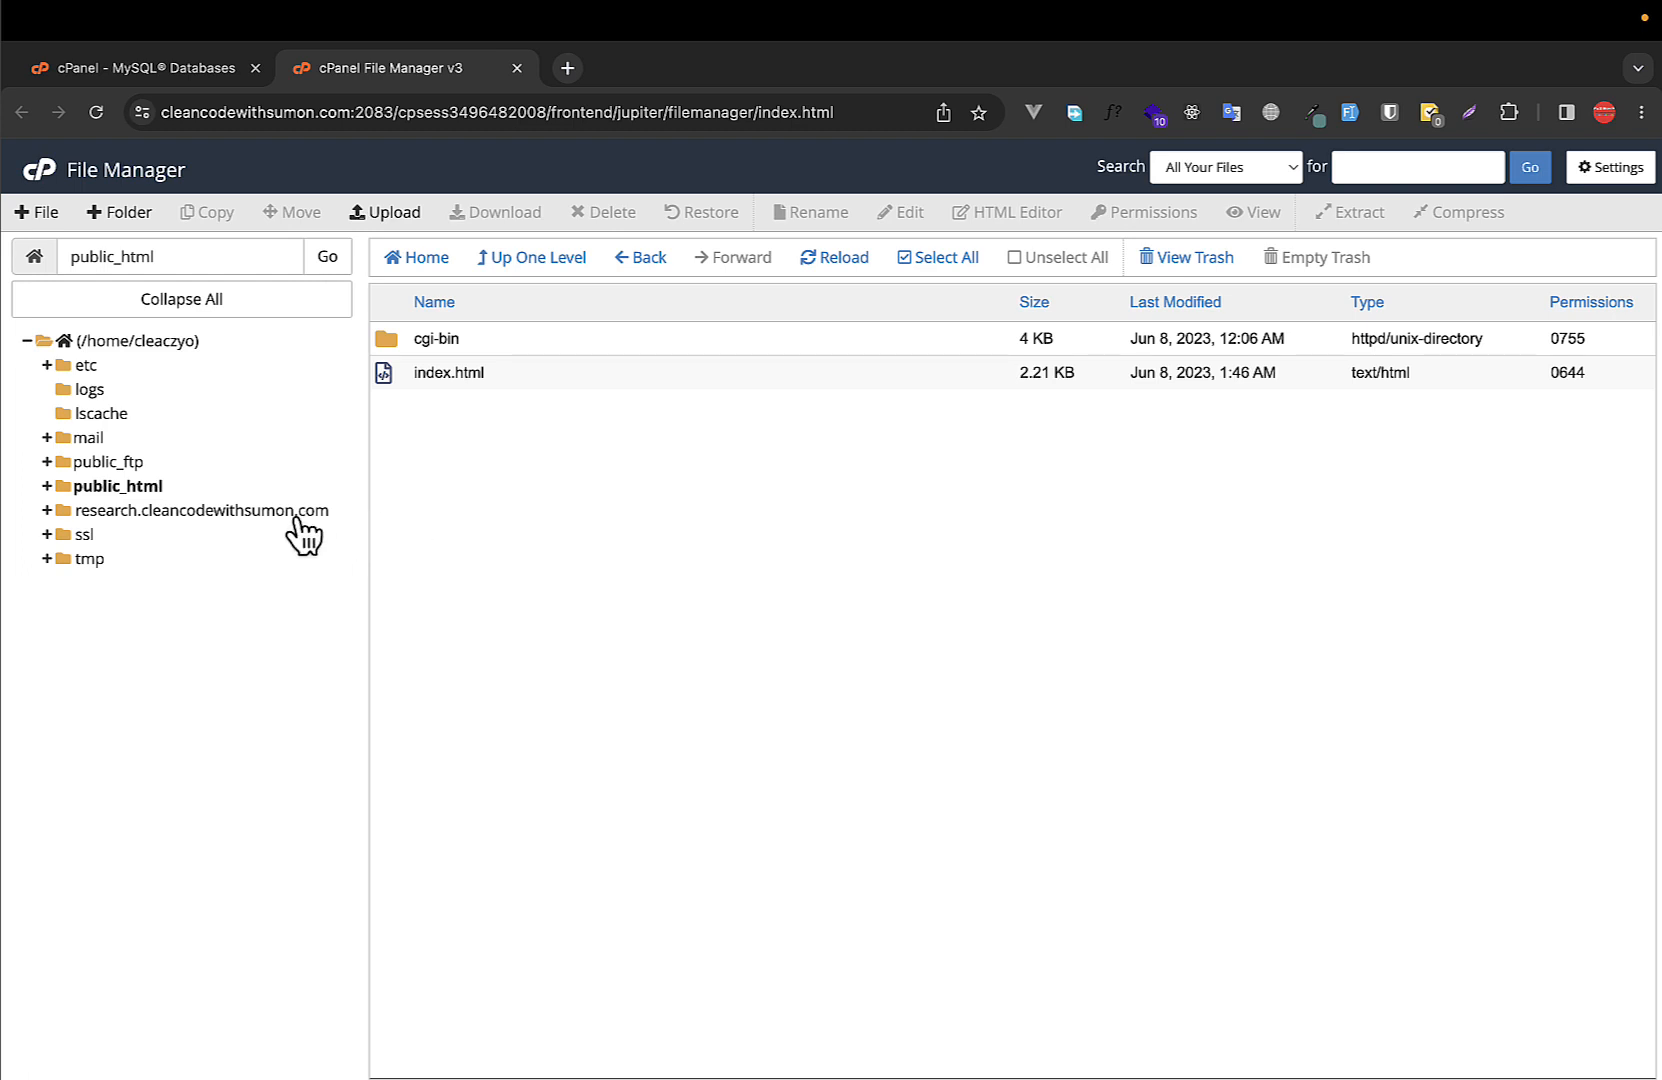
{"action": "left_click", "coordinate": [285, 512]}
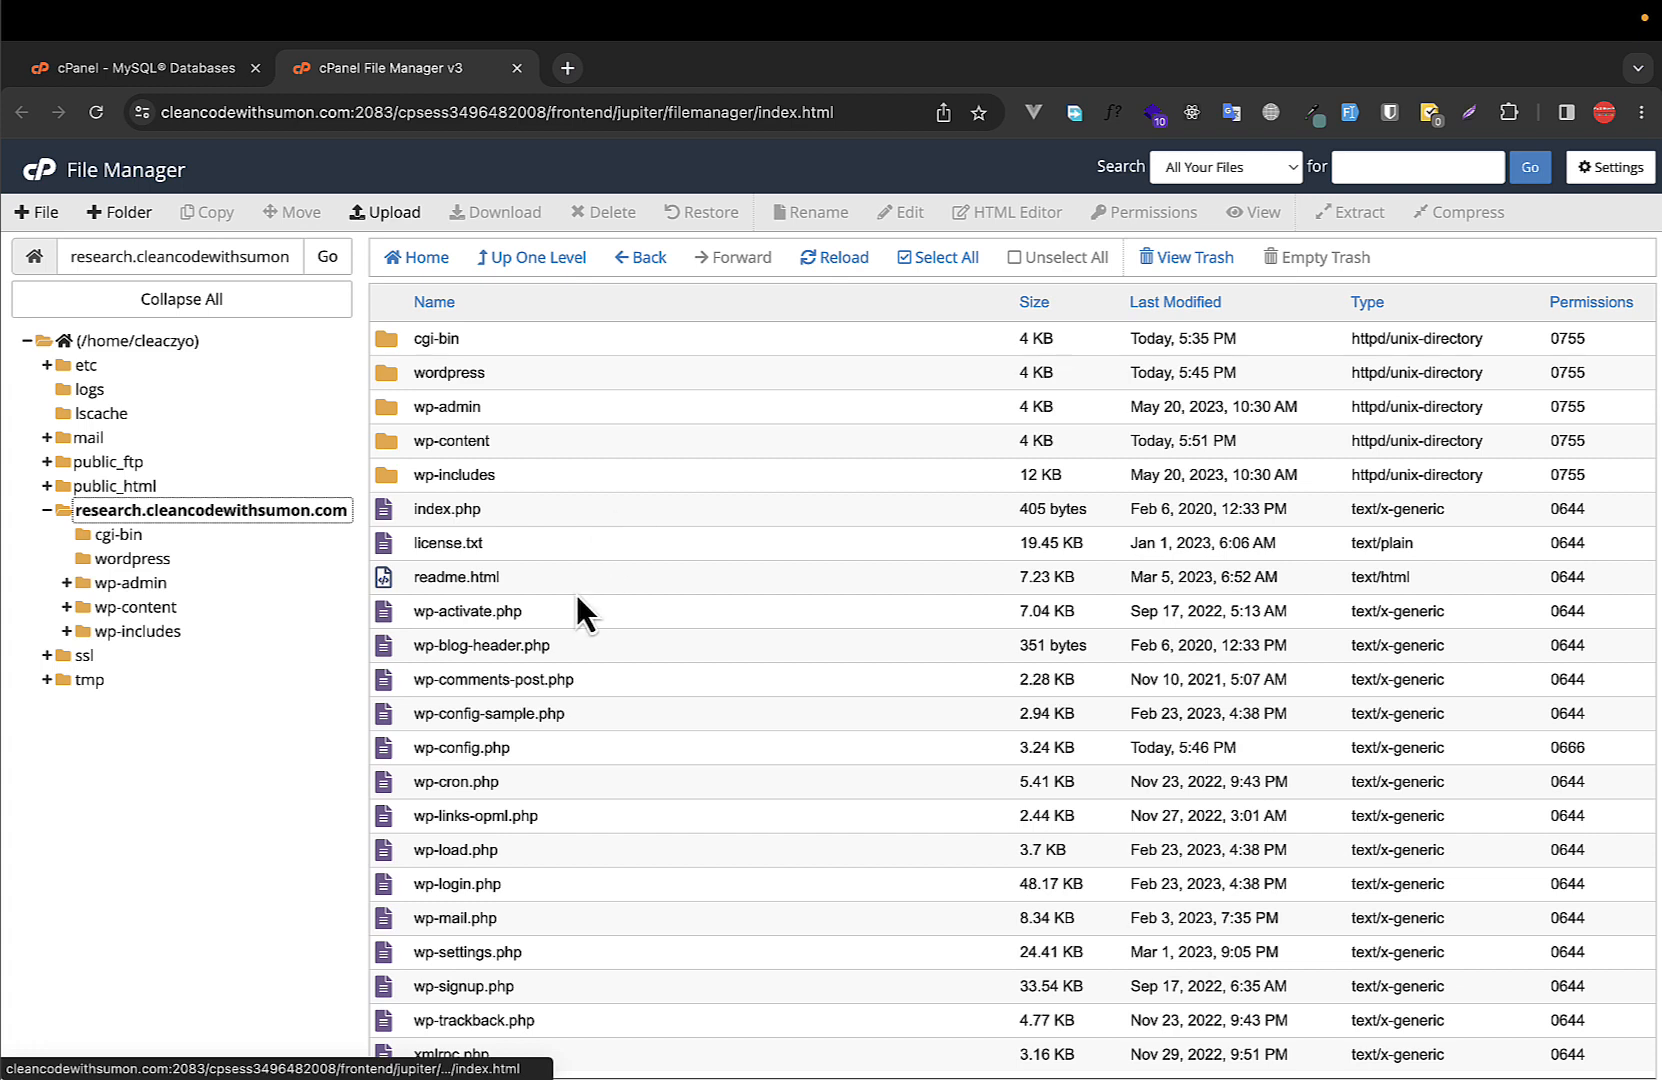
{"action": "left_click", "coordinate": [46, 510]}
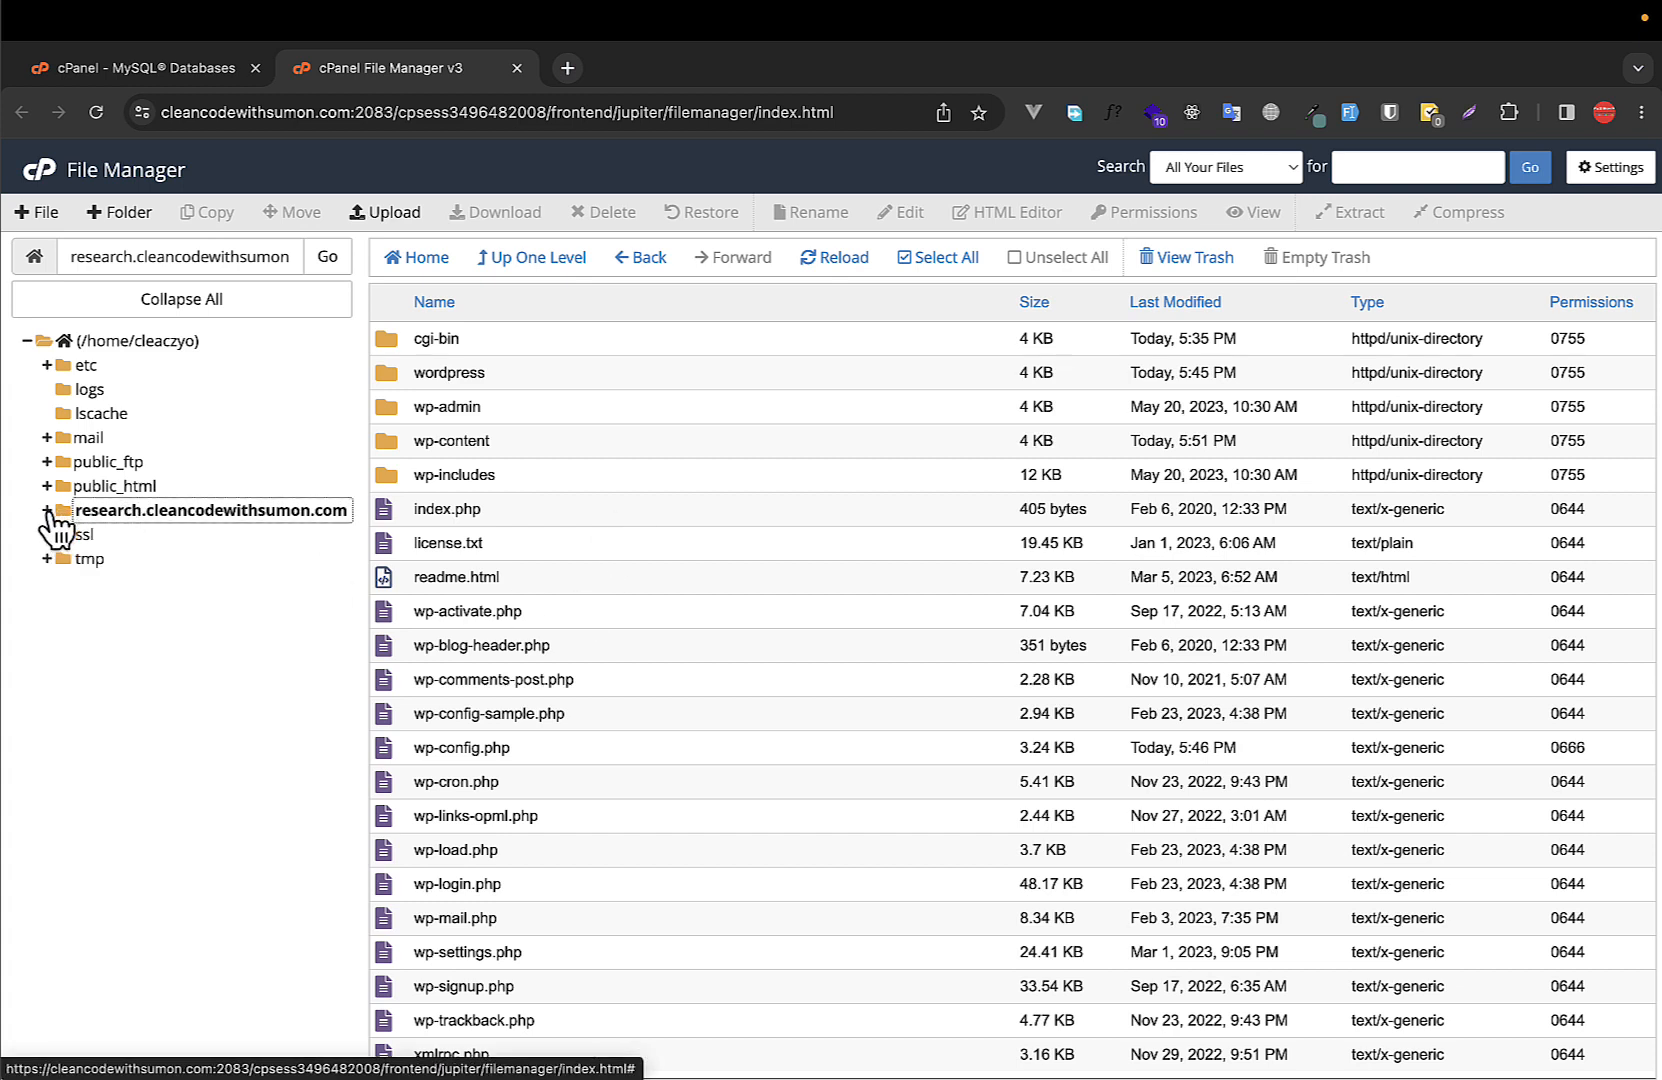
{"action": "left_click", "coordinate": [132, 490]}
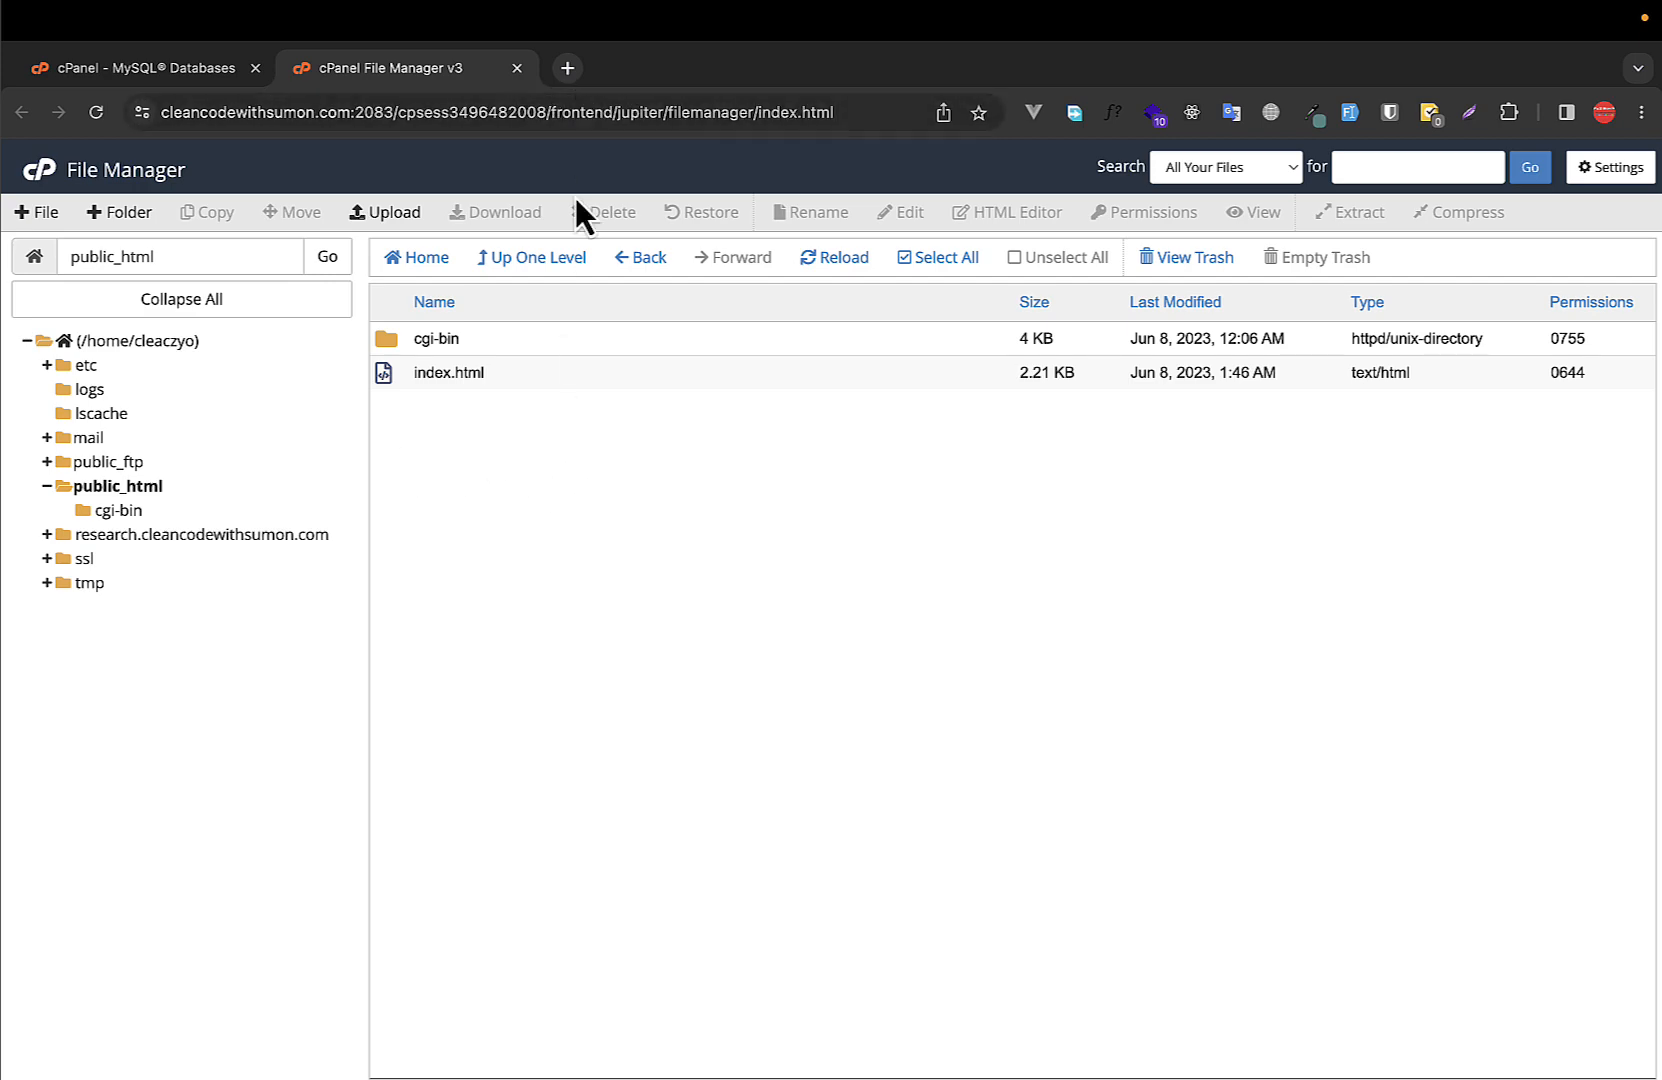
Go to wordpress.org in a new browser tab
{"action": "left_click", "coordinate": [567, 67]}
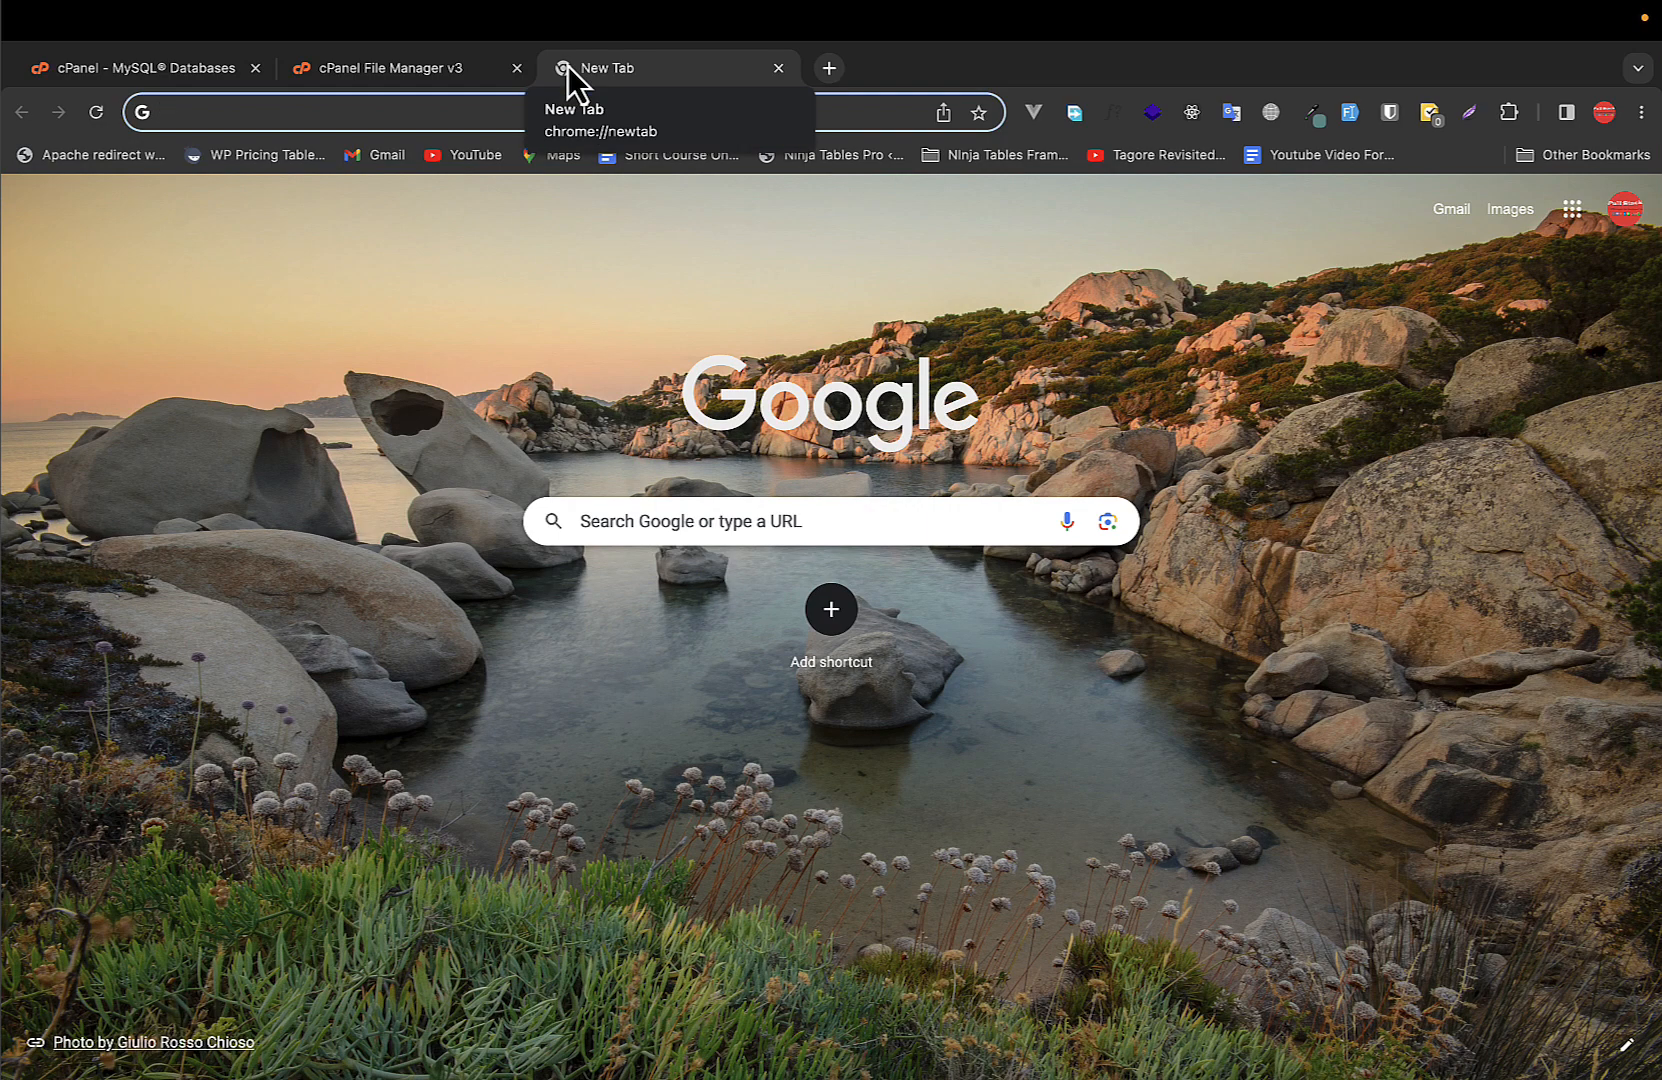
{"action": "type", "text": "wo"}
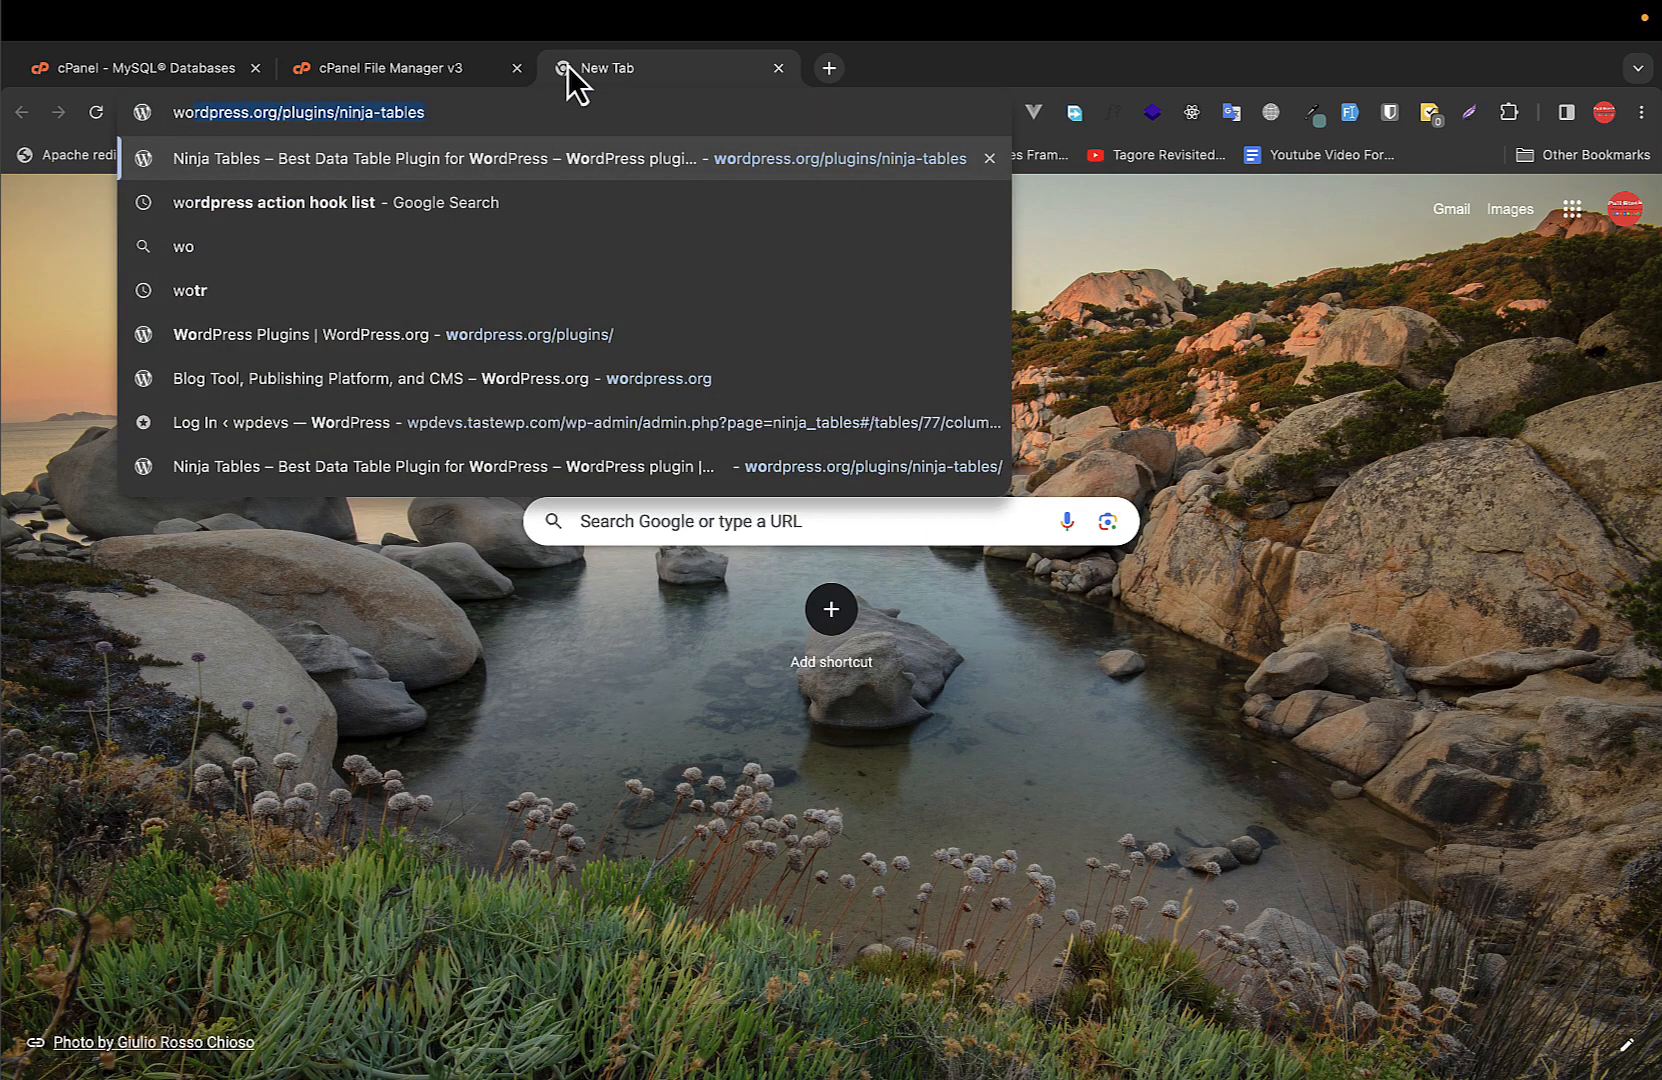
{"action": "key", "text": "BackSpace"}
{"action": "key", "text": "BackSpace"}
{"action": "key", "text": "BackSpace"}
{"action": "type", "text": "wordpre"}
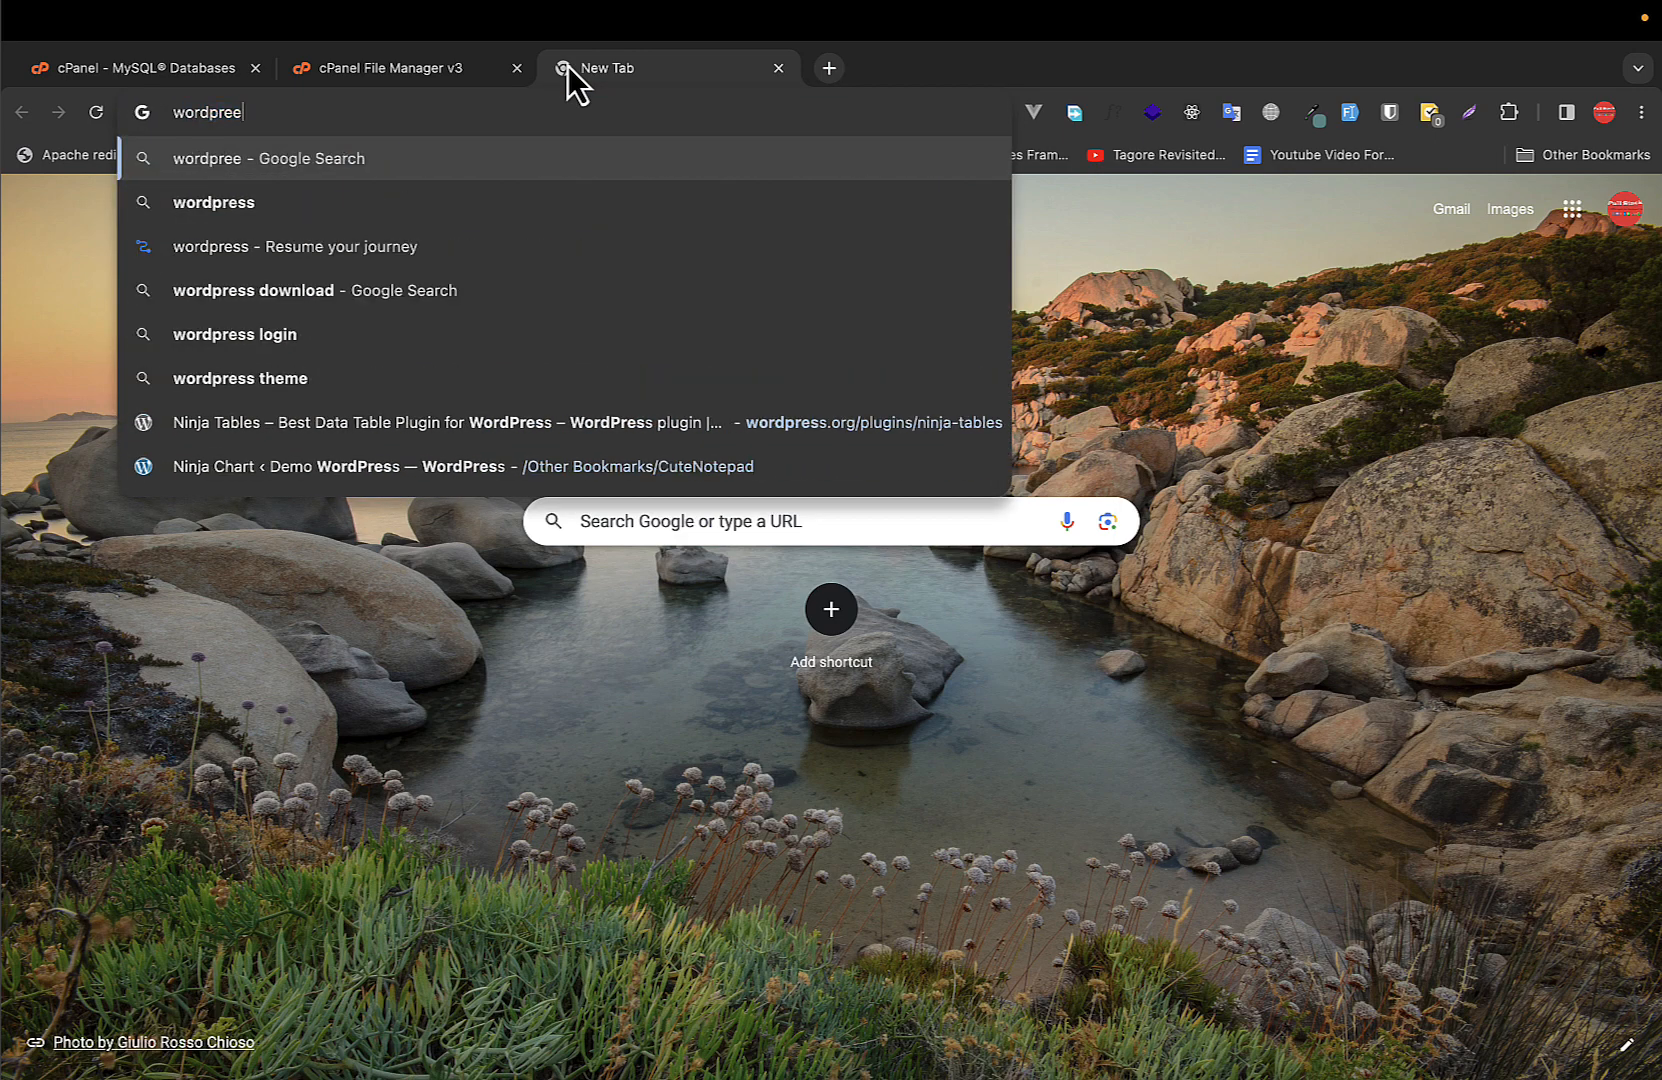
{"action": "key", "text": "BackSpace"}
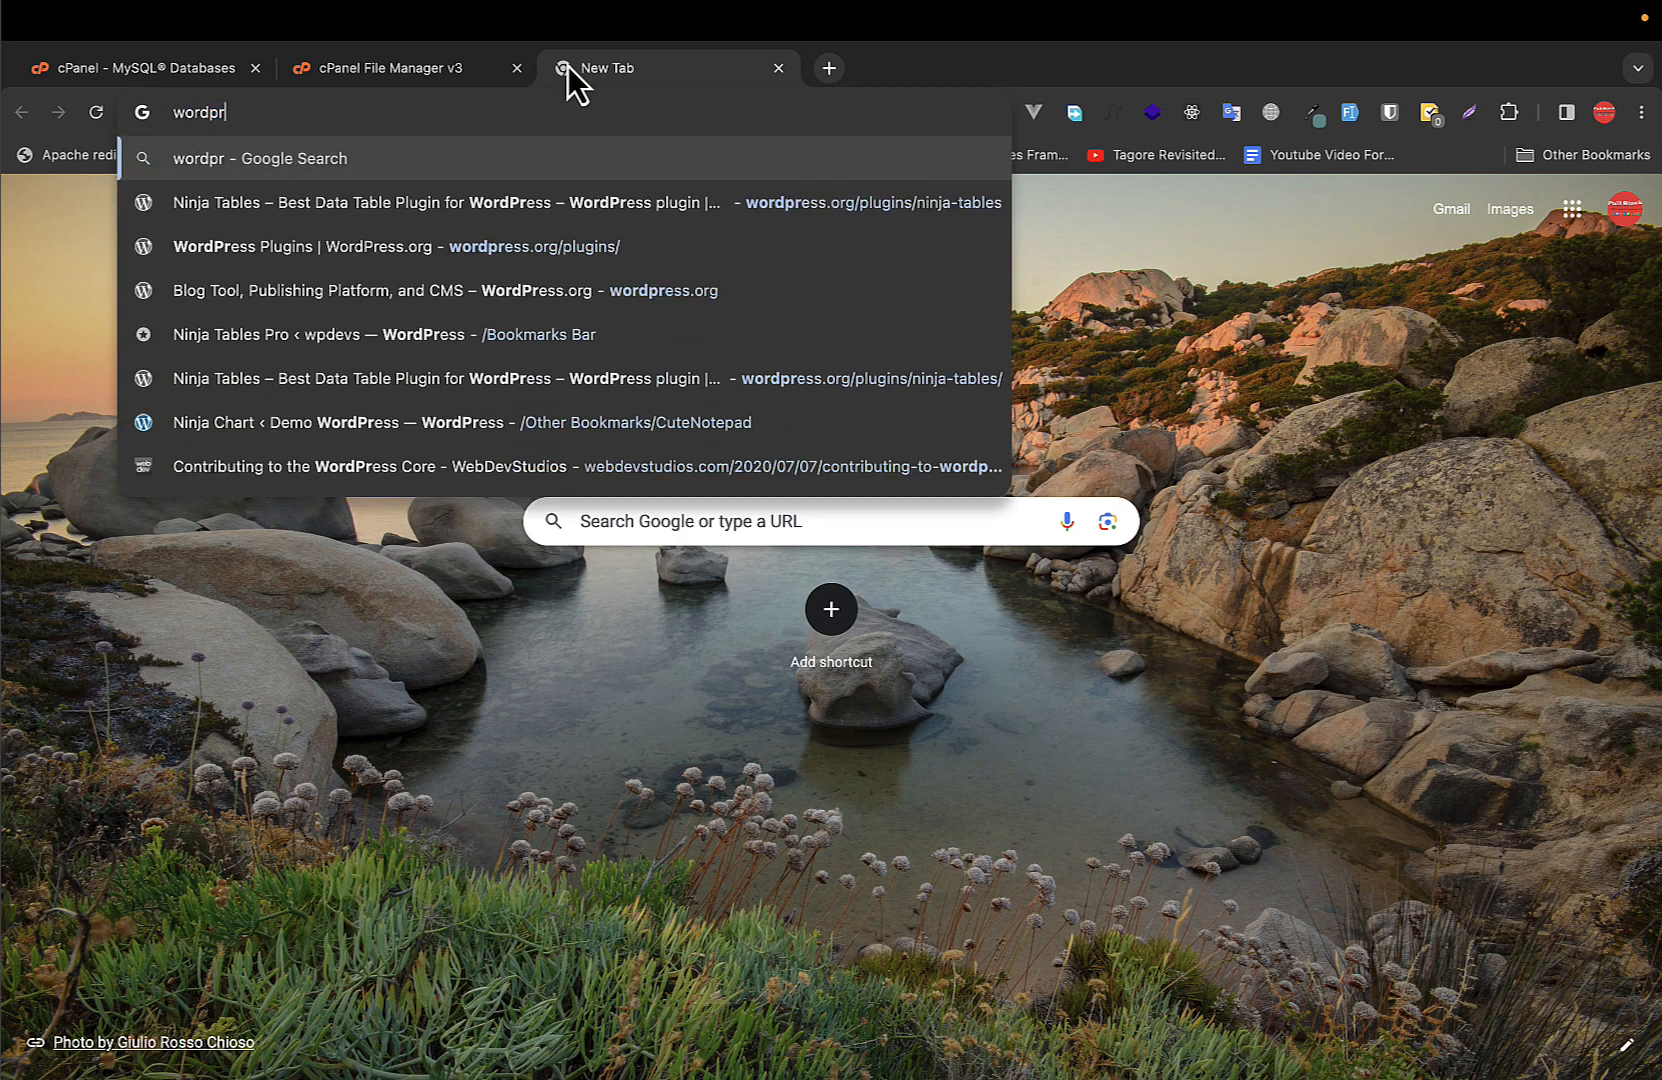
{"action": "type", "text": "ess.org"}
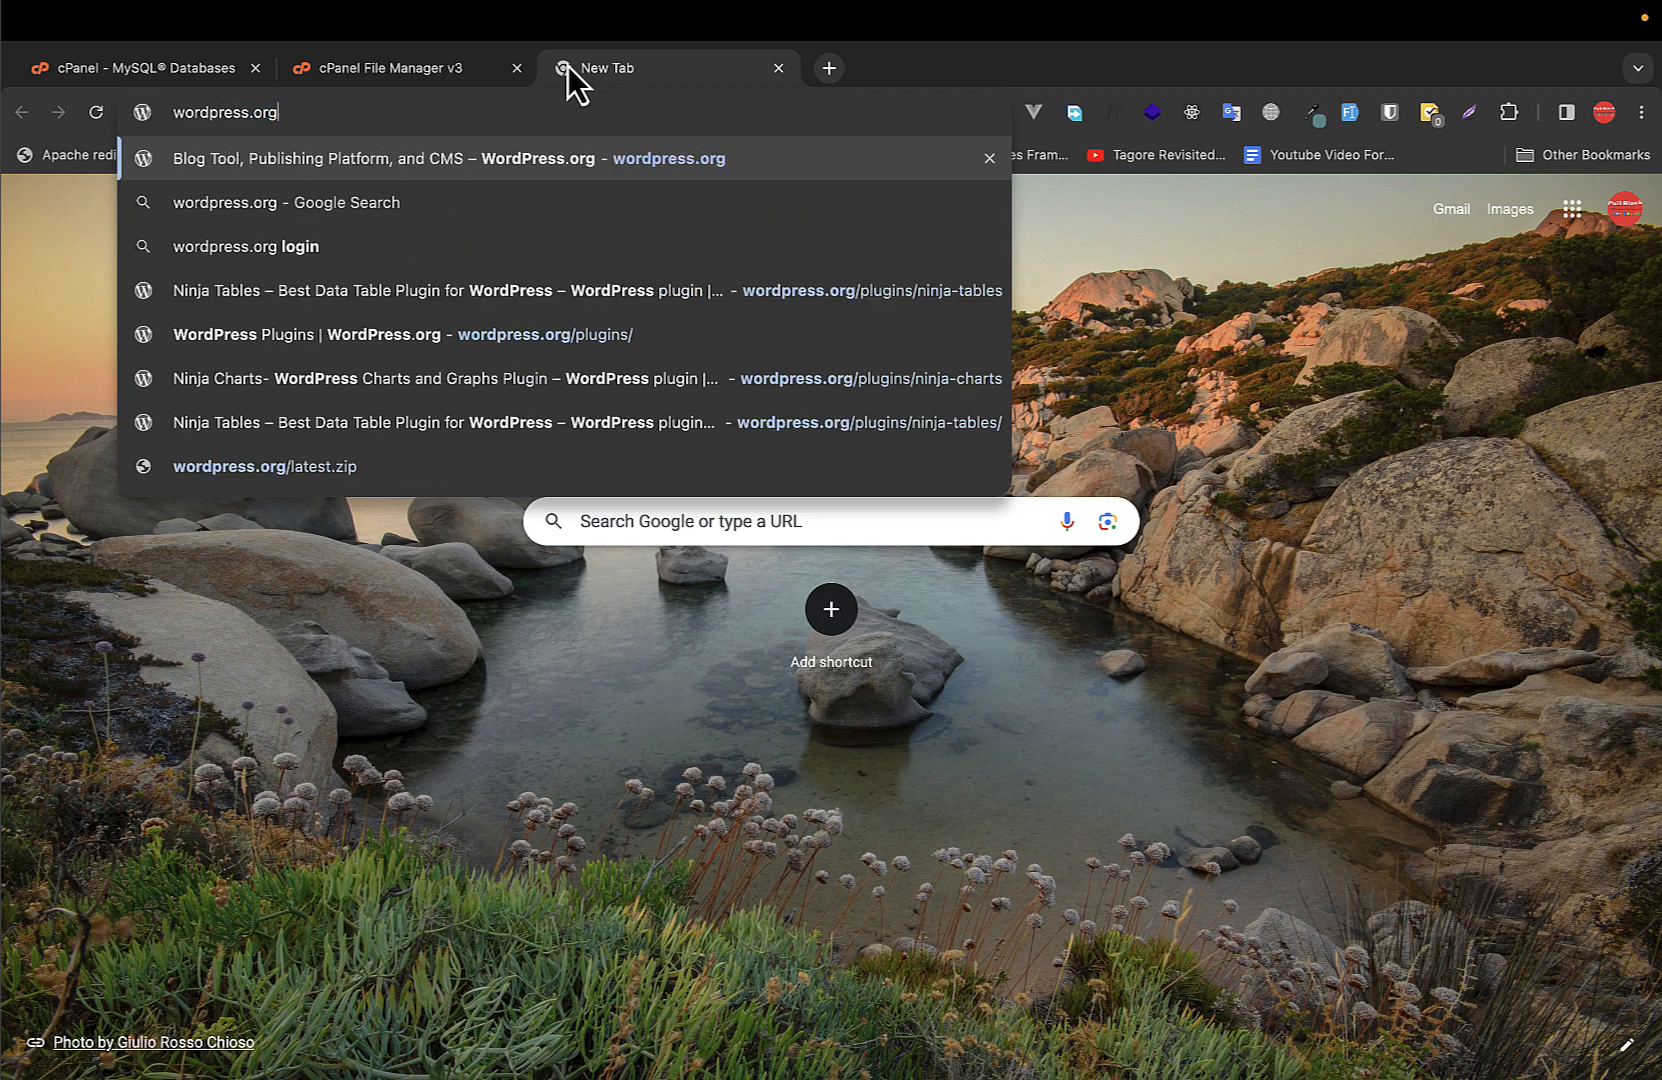
{"action": "key", "text": "Return"}
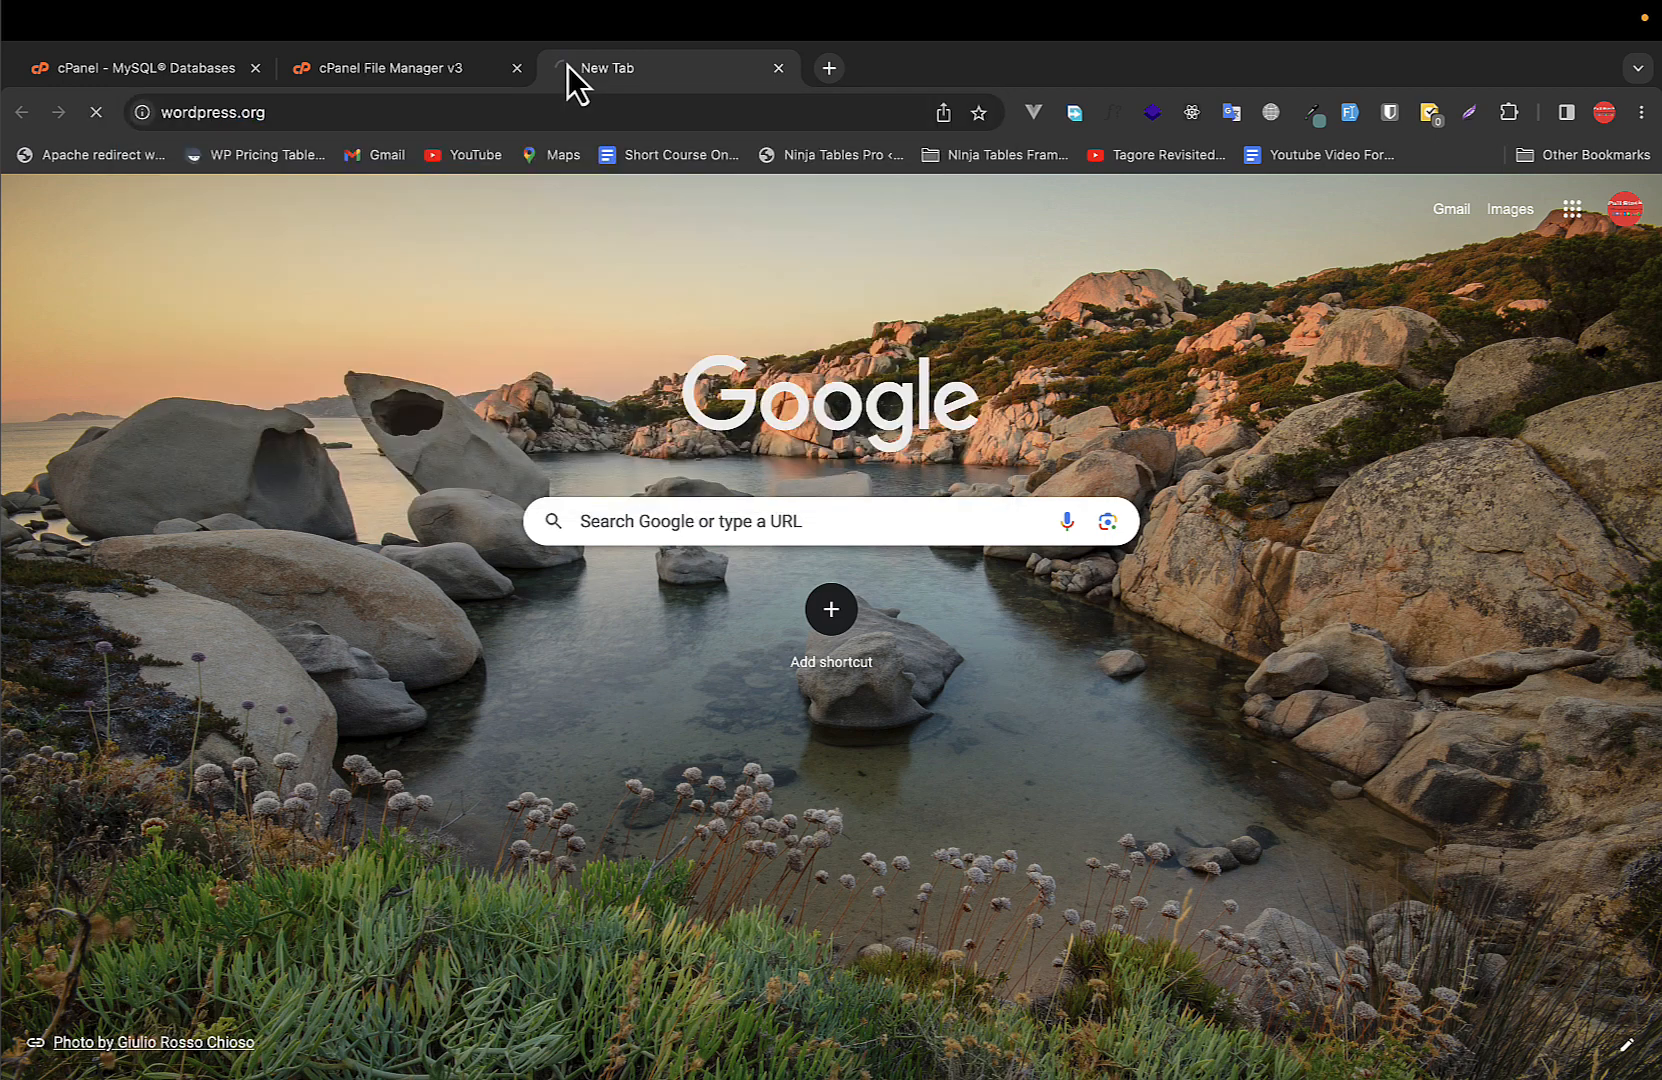
Open the Get WordPress page offering 6.2.2, then return to the File Manager at public_html
{"action": "scroll", "coordinate": [657, 634], "scroll_direction": "down", "scroll_amount": 6}
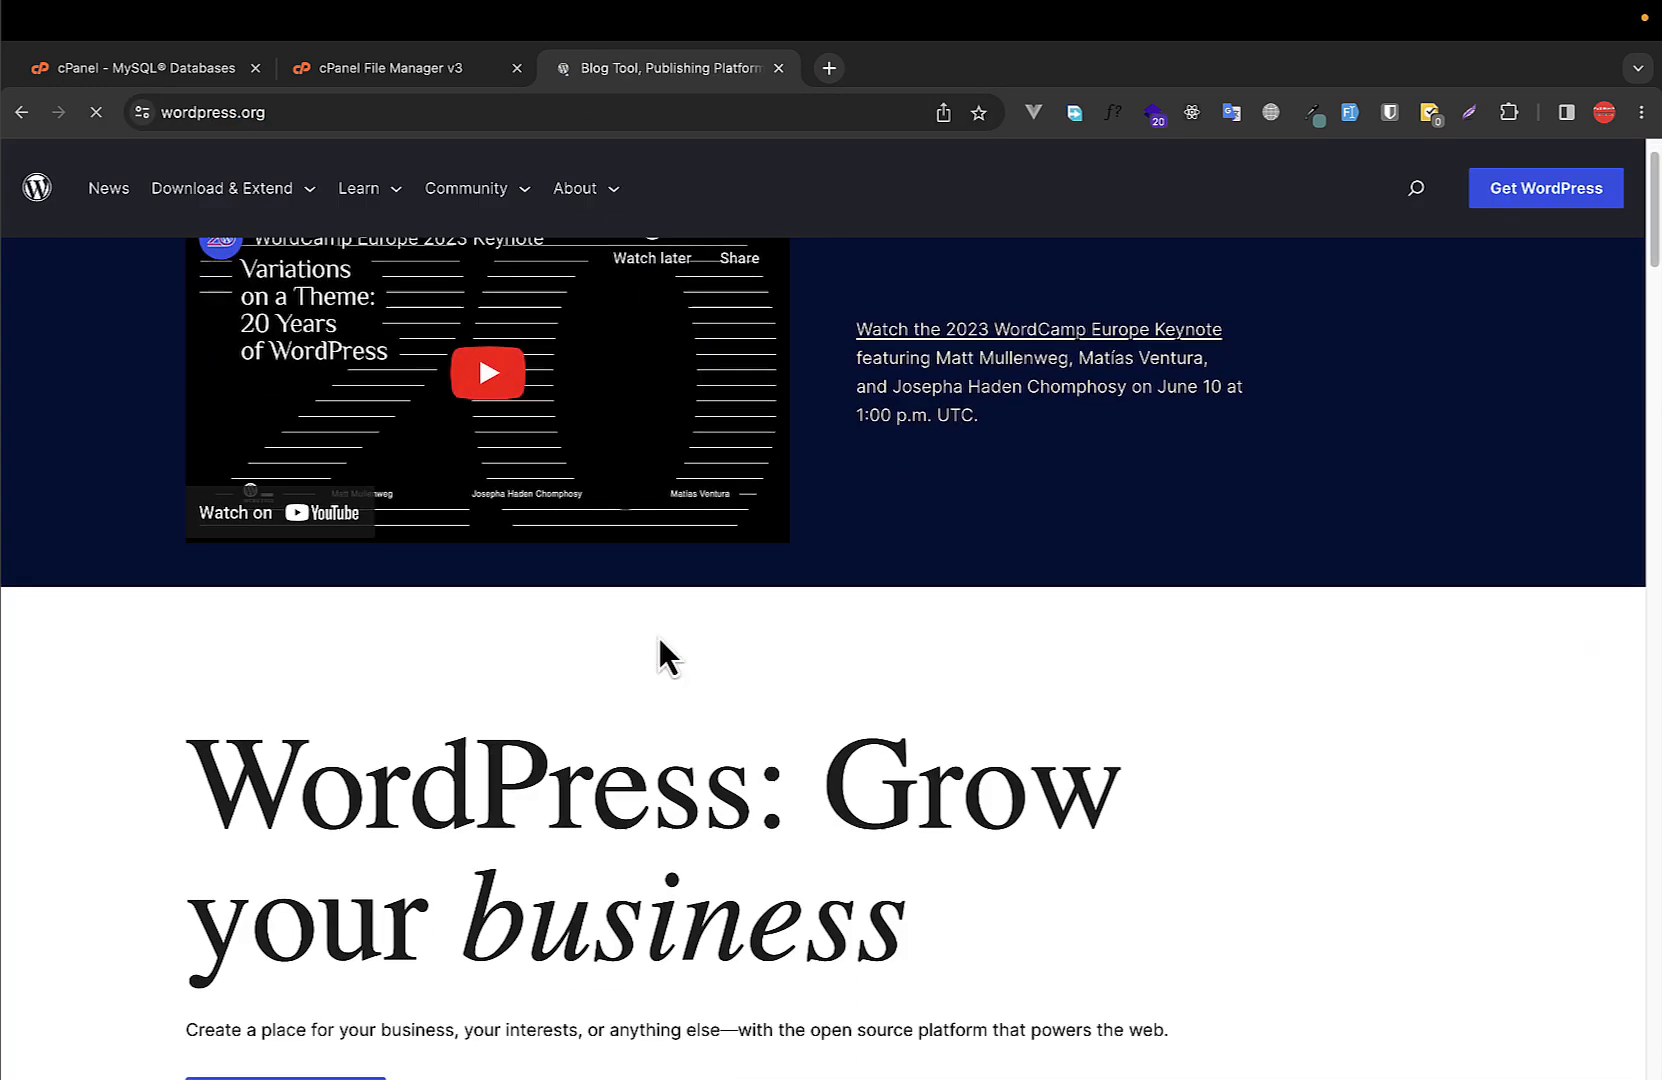
{"action": "left_click", "coordinate": [1519, 202]}
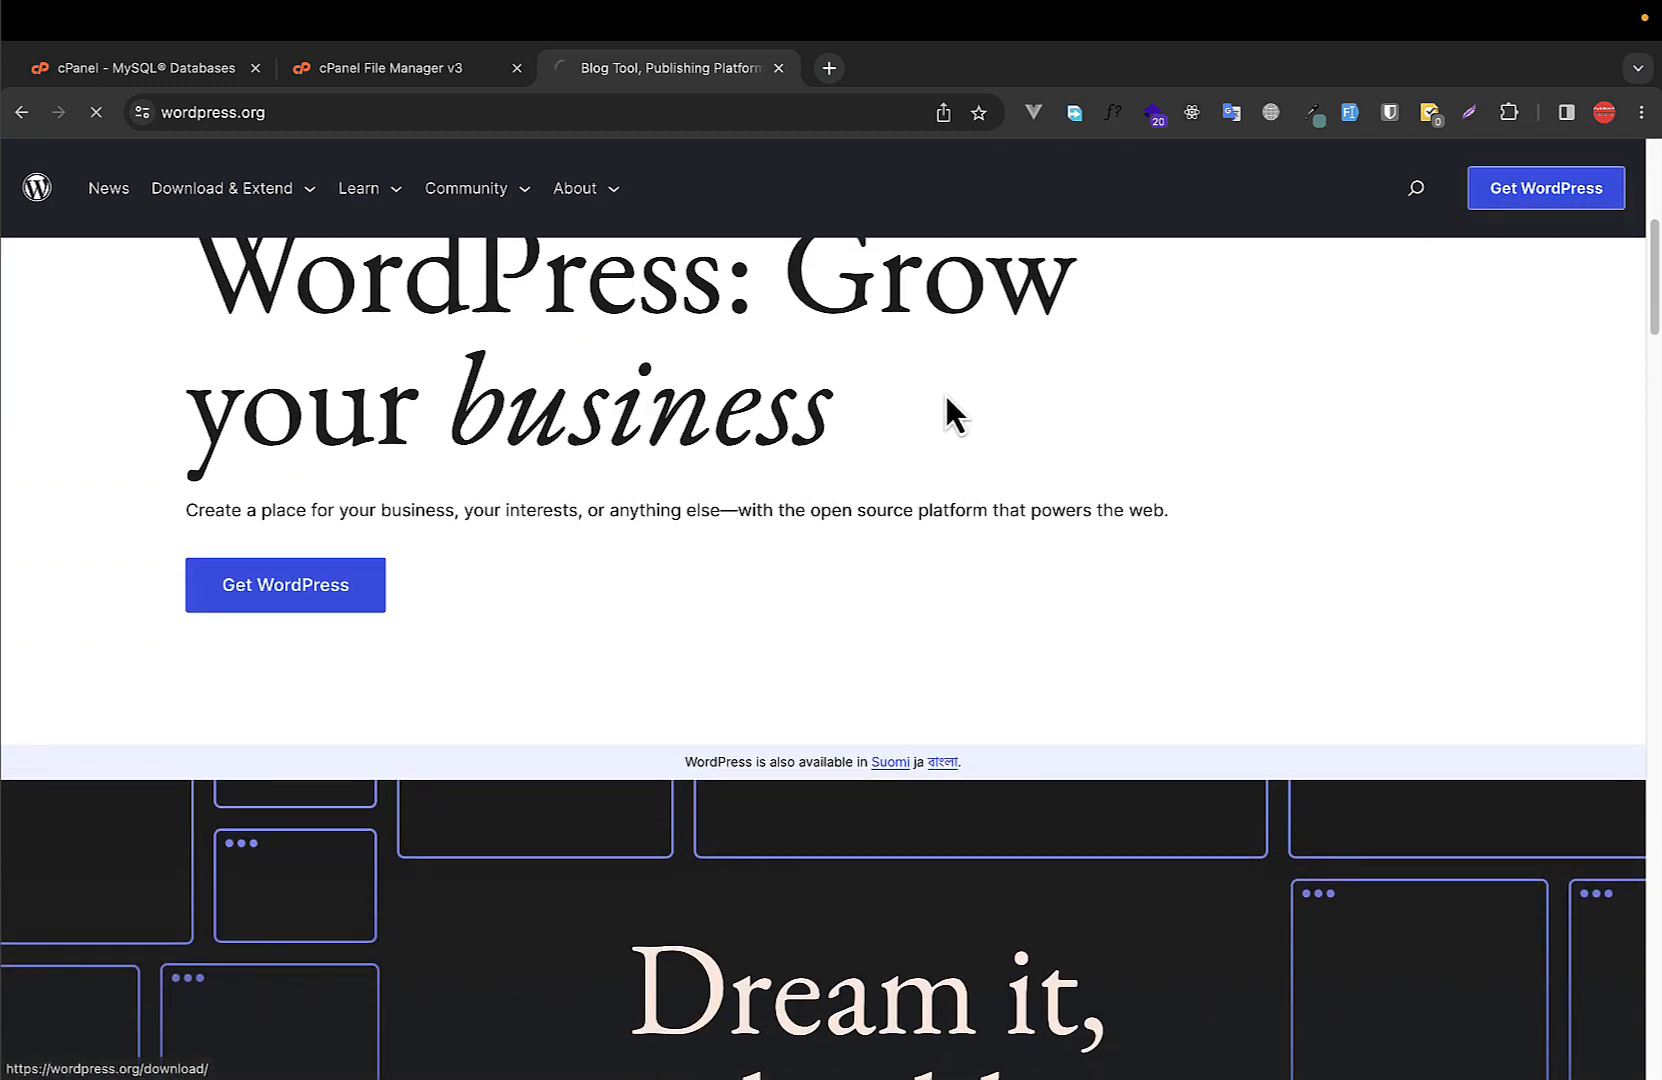
{"action": "scroll", "coordinate": [460, 716], "scroll_direction": "down", "scroll_amount": 1}
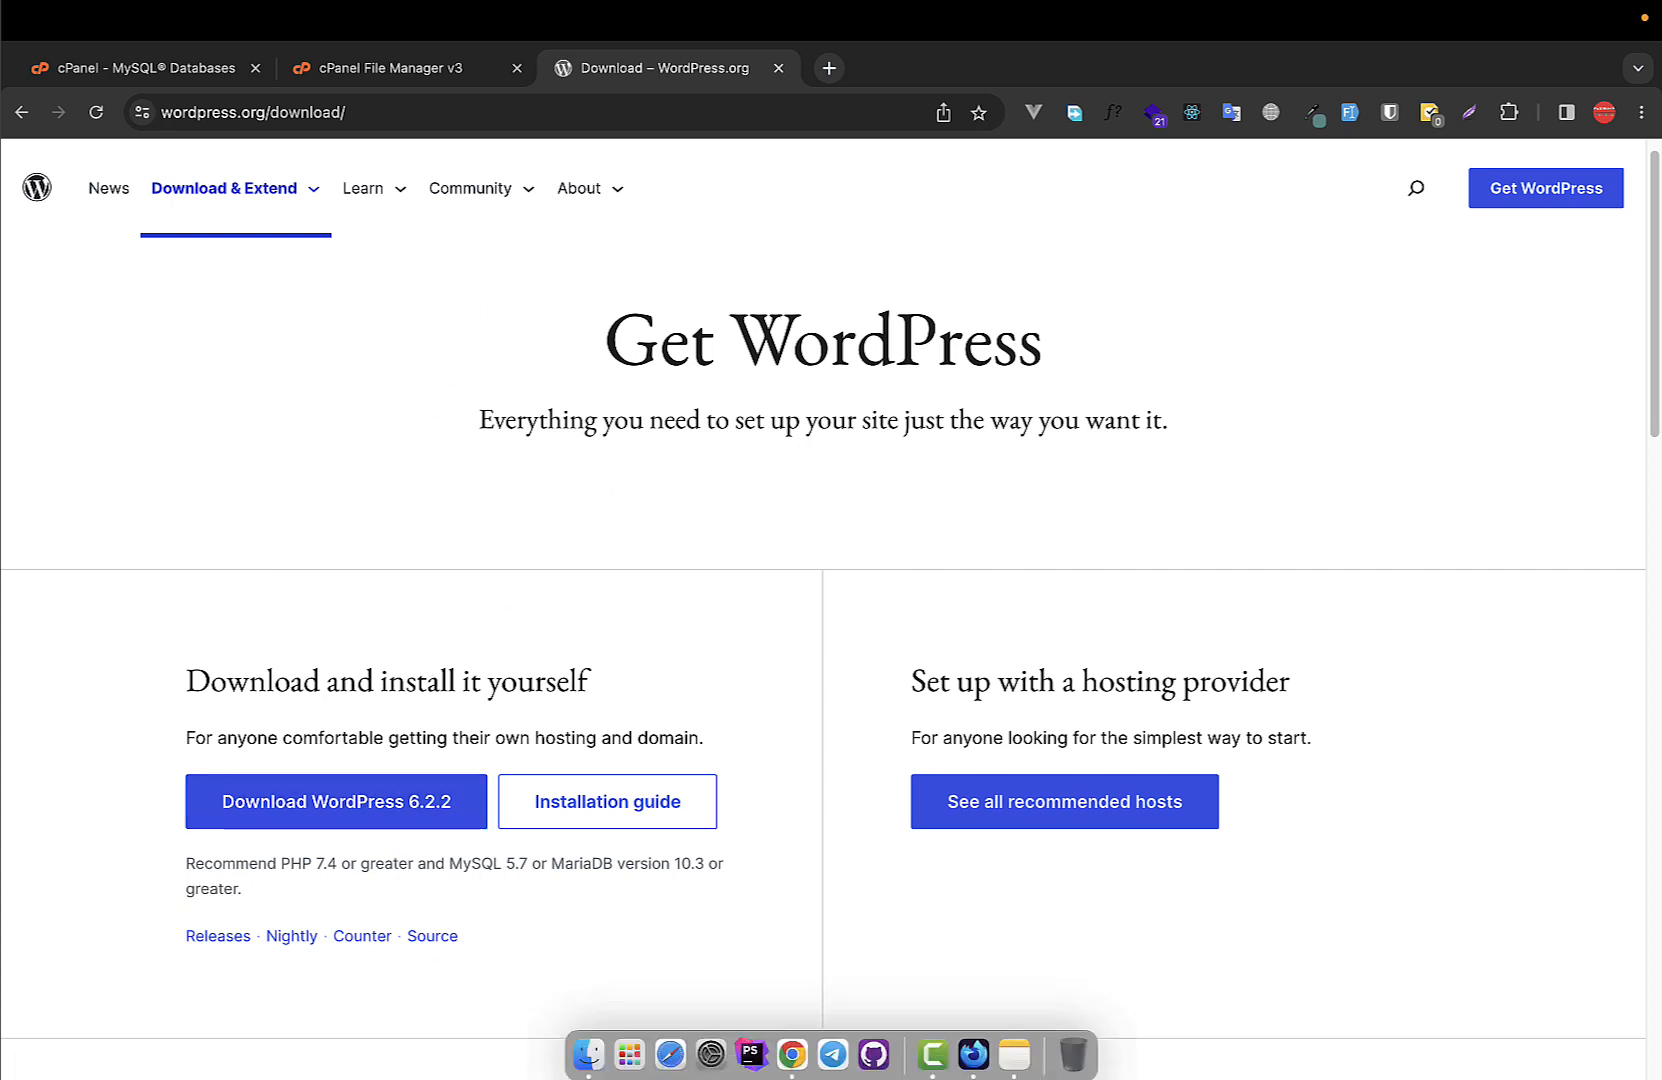
{"action": "left_click", "coordinate": [372, 72]}
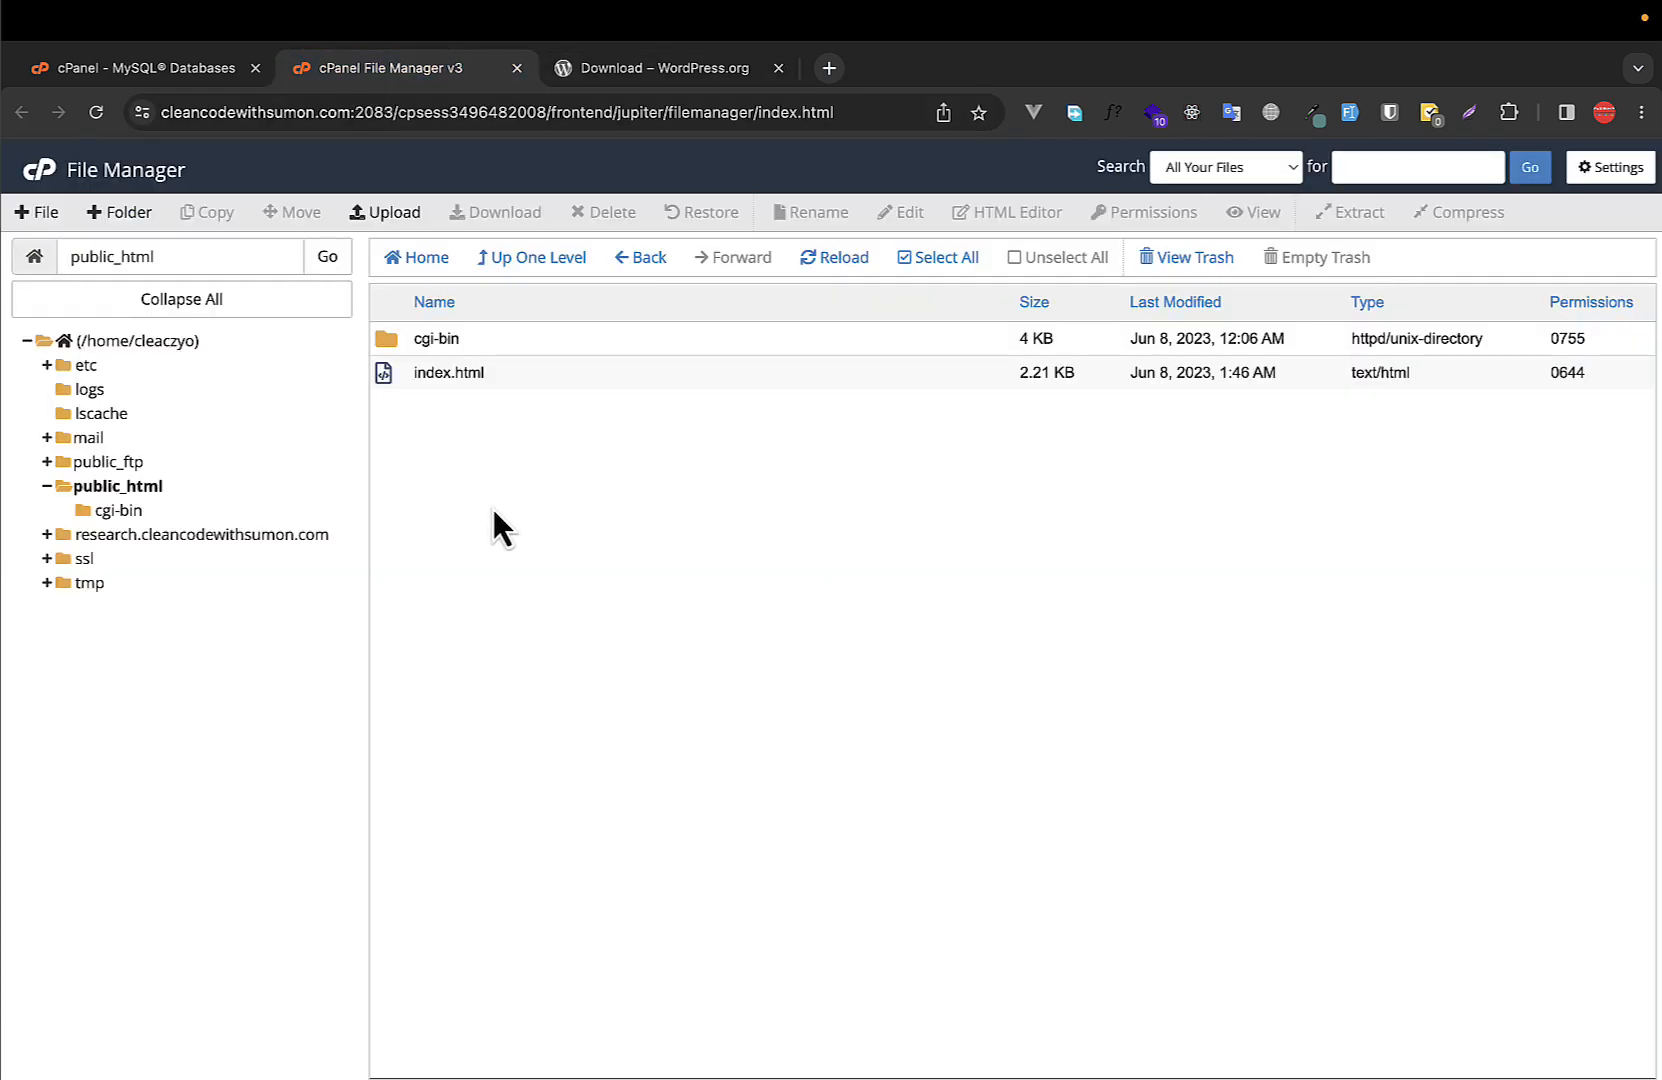
Upload wordpress-6.2.2 (1).zip (23.36 MB) to public_html and go back to the folder listing
{"action": "left_click", "coordinate": [138, 488]}
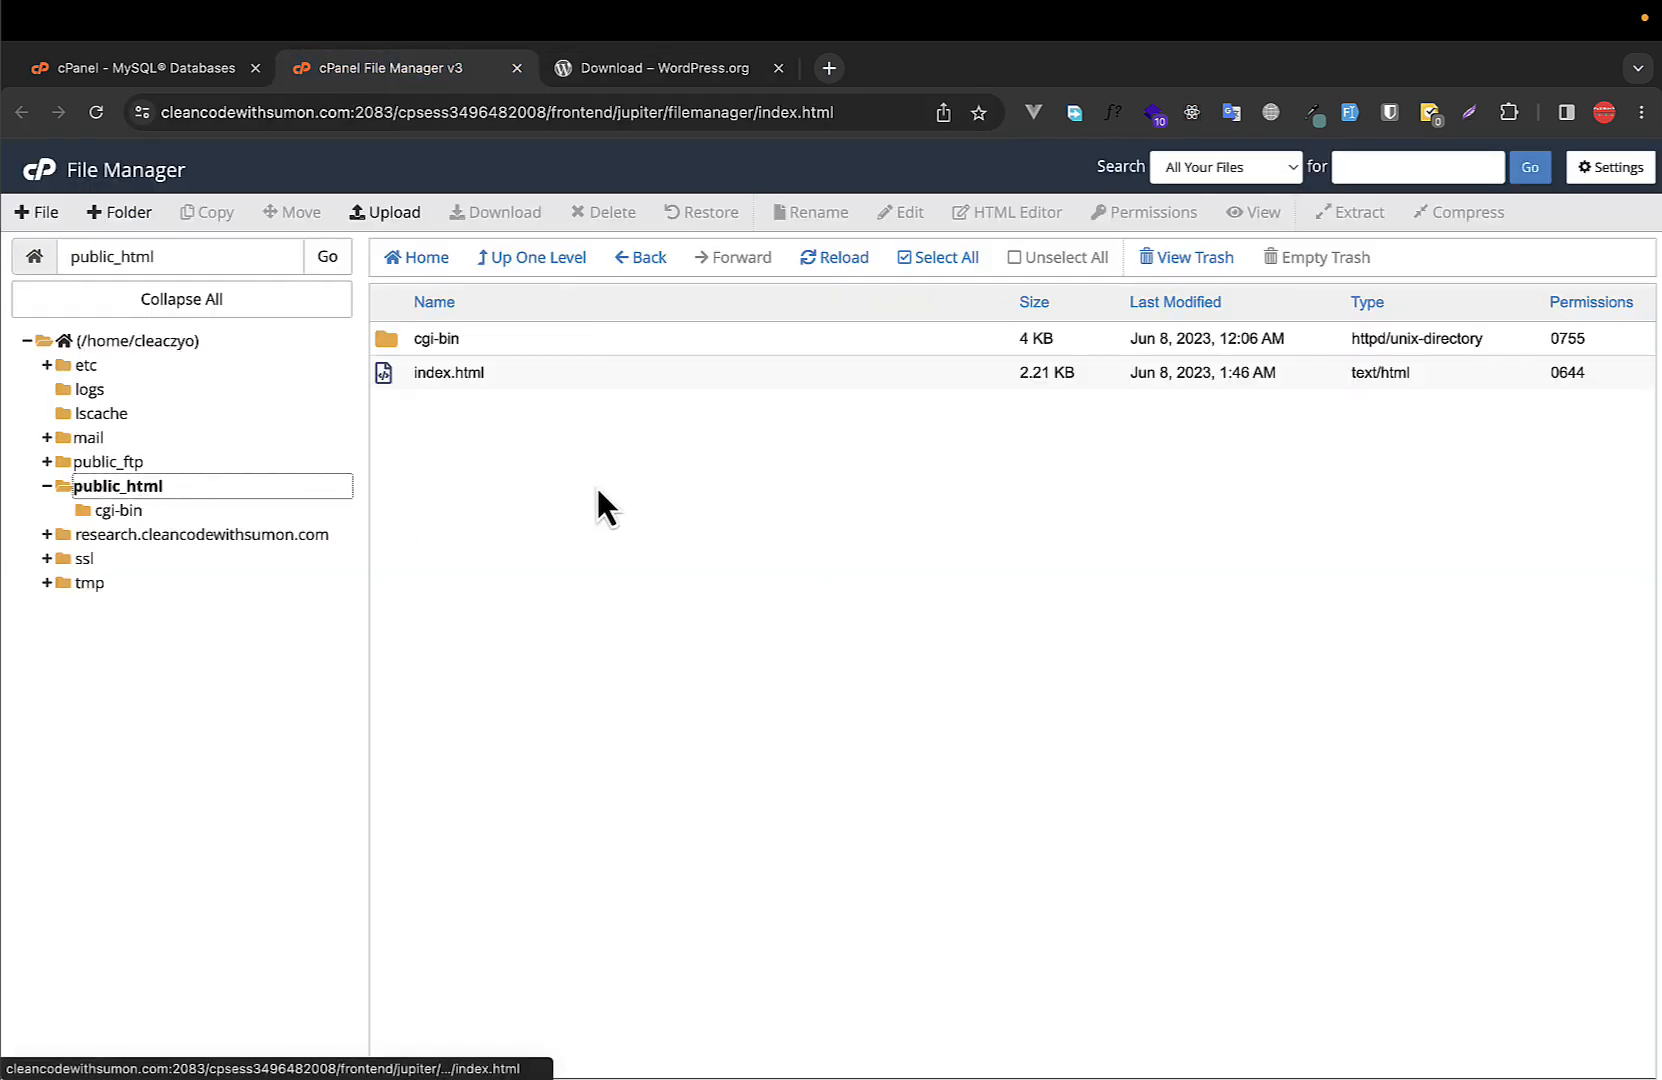
{"action": "left_click", "coordinate": [386, 213]}
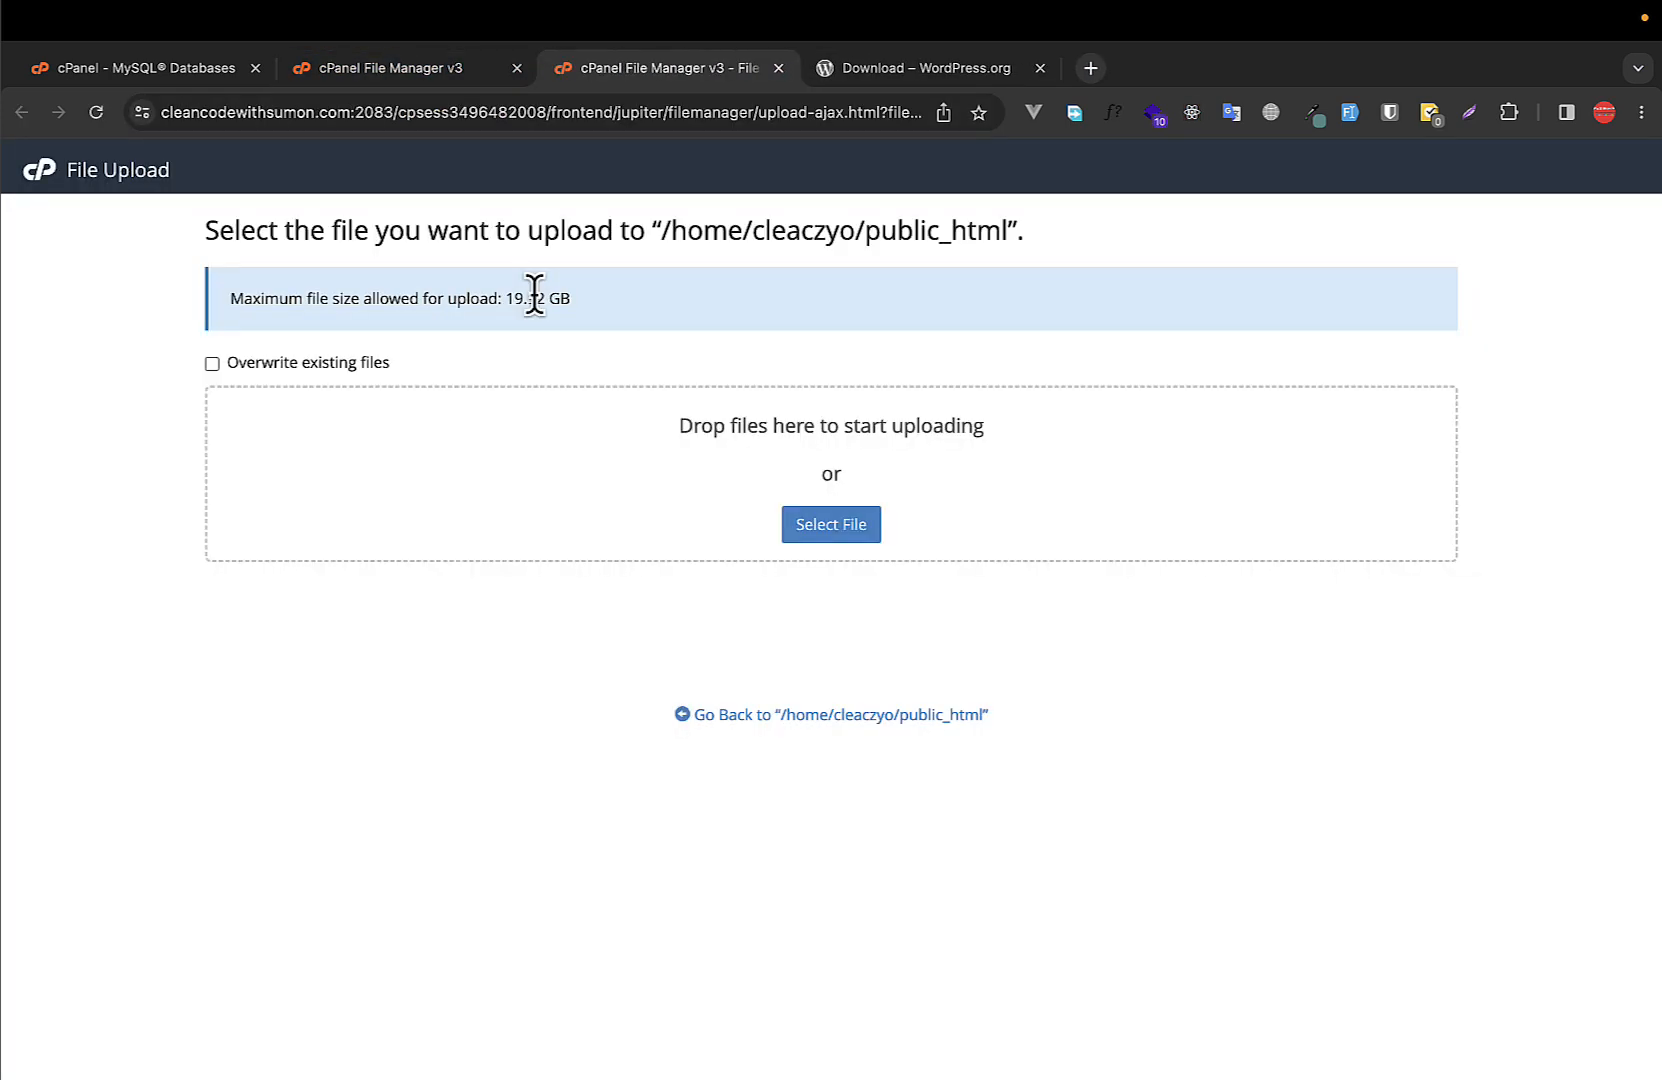
{"action": "left_click", "coordinate": [822, 530]}
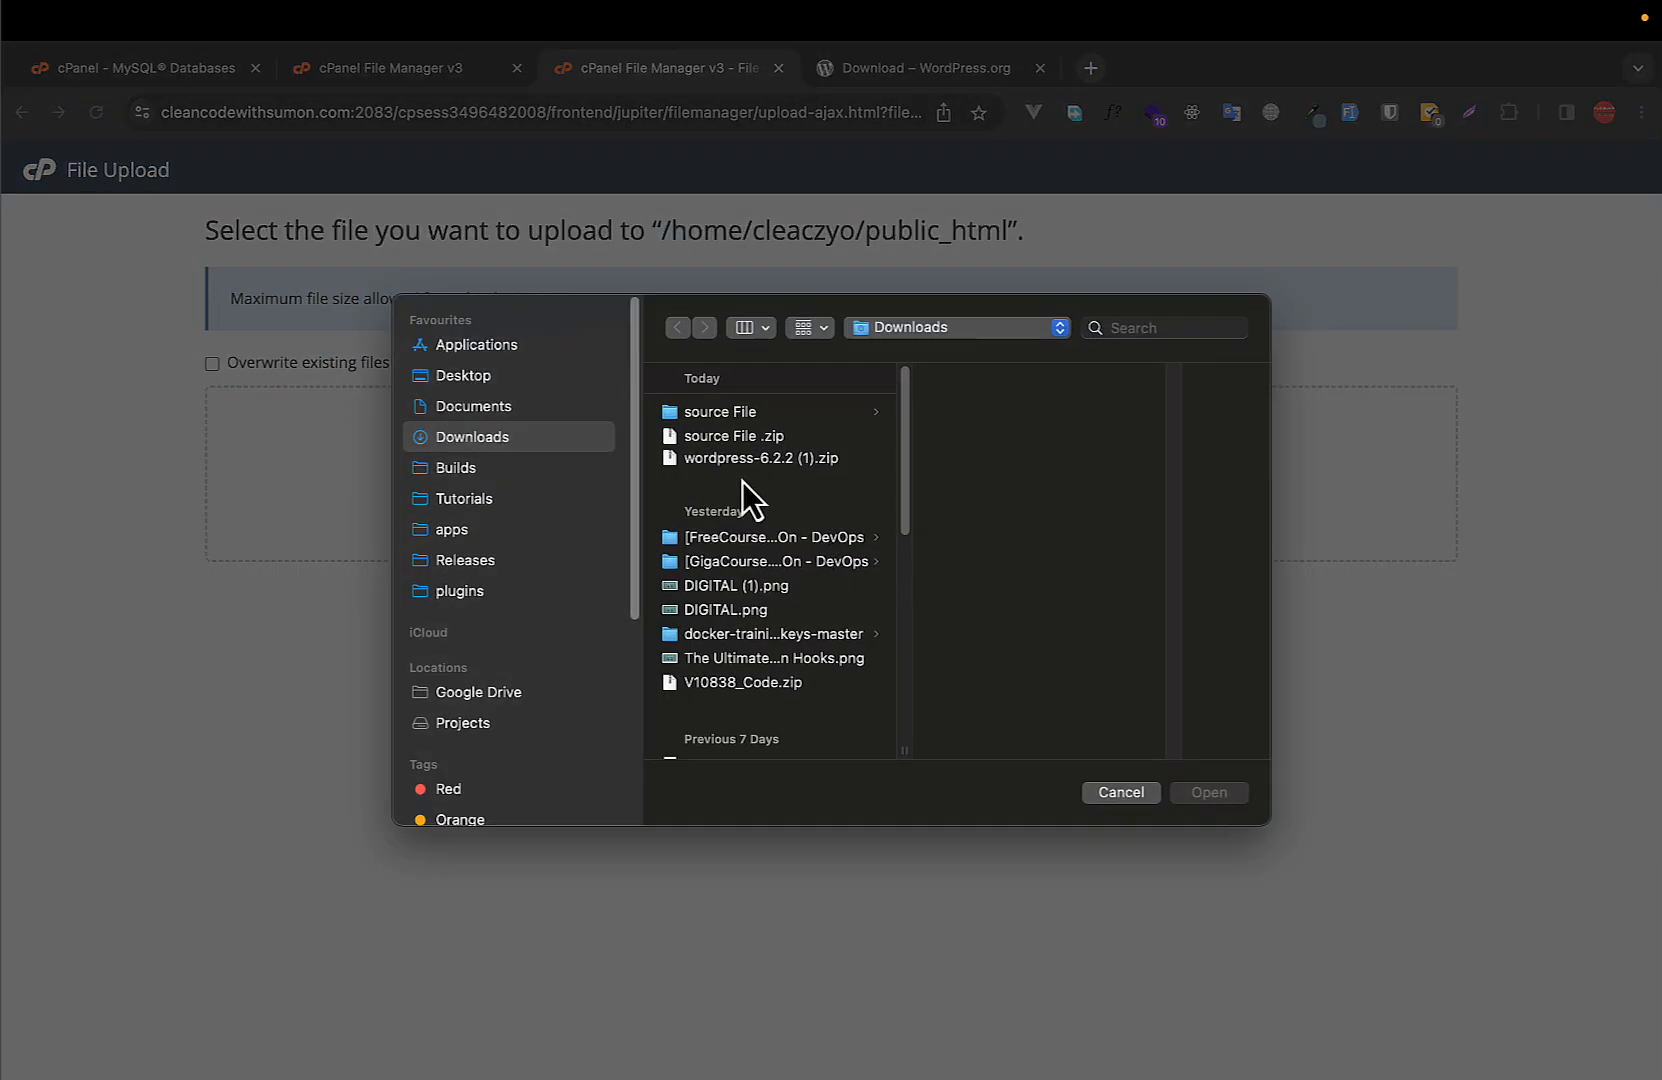
{"action": "left_click", "coordinate": [708, 462]}
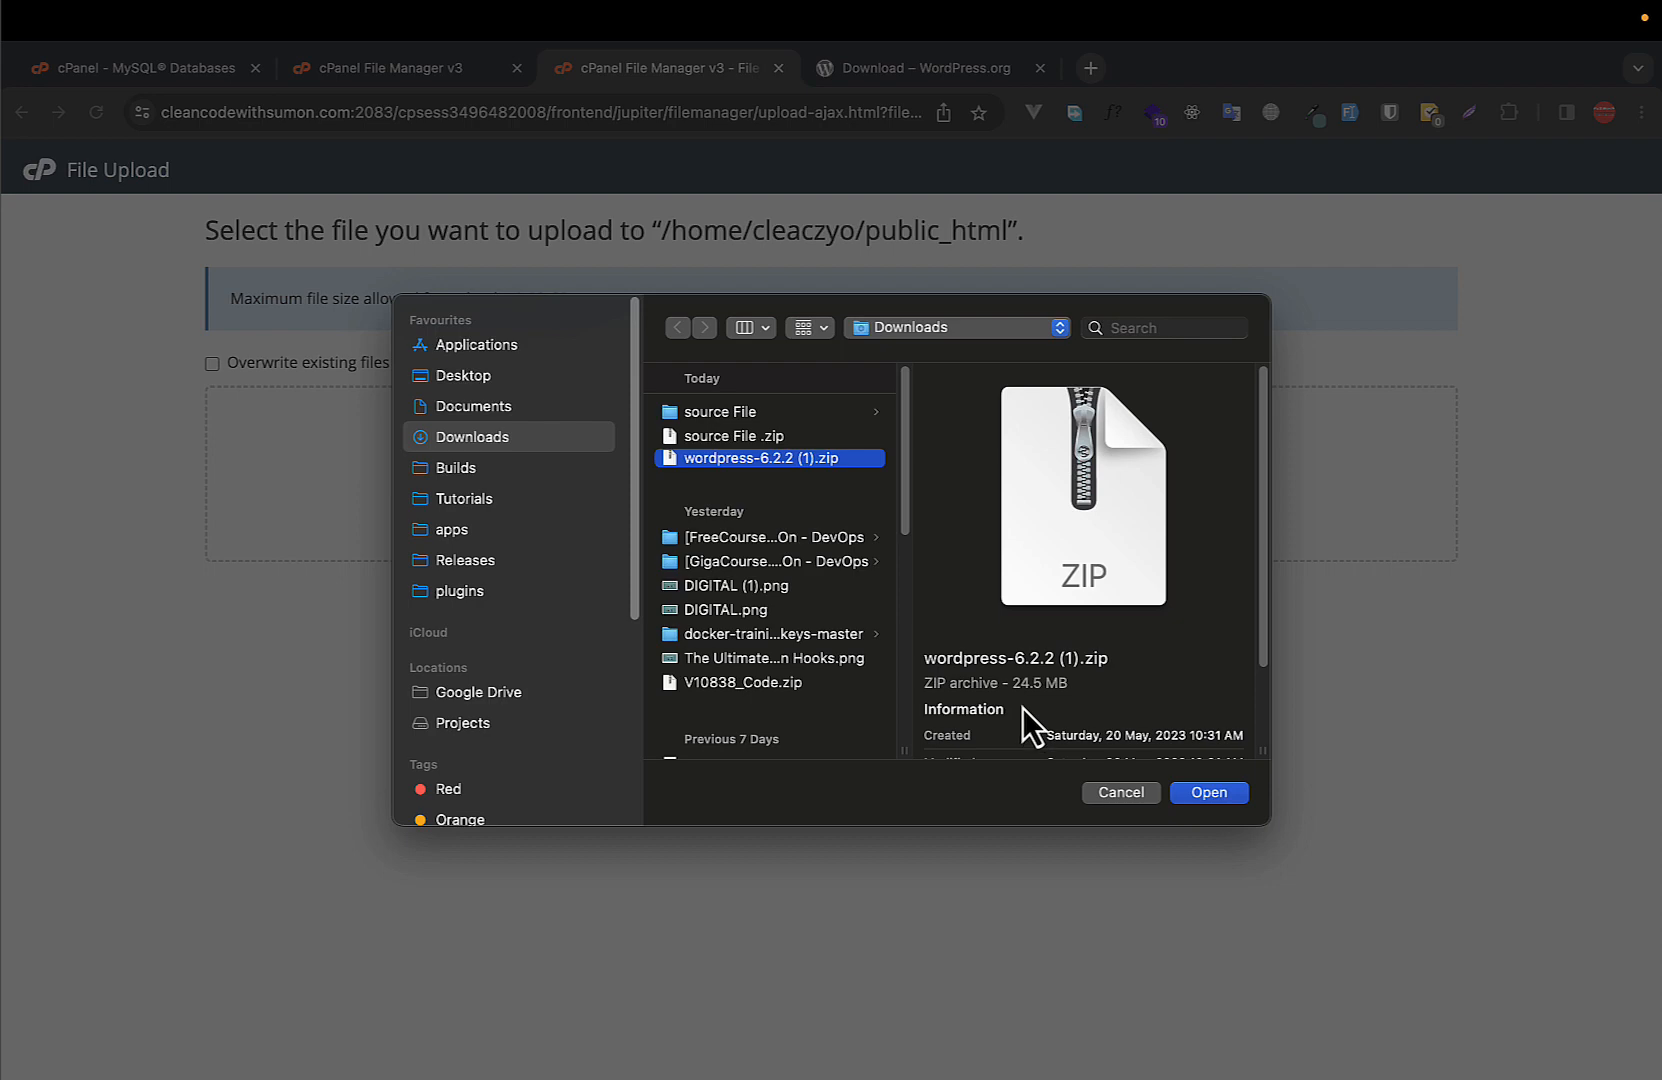
{"action": "scroll", "coordinate": [1254, 638], "scroll_direction": "down", "scroll_amount": 3}
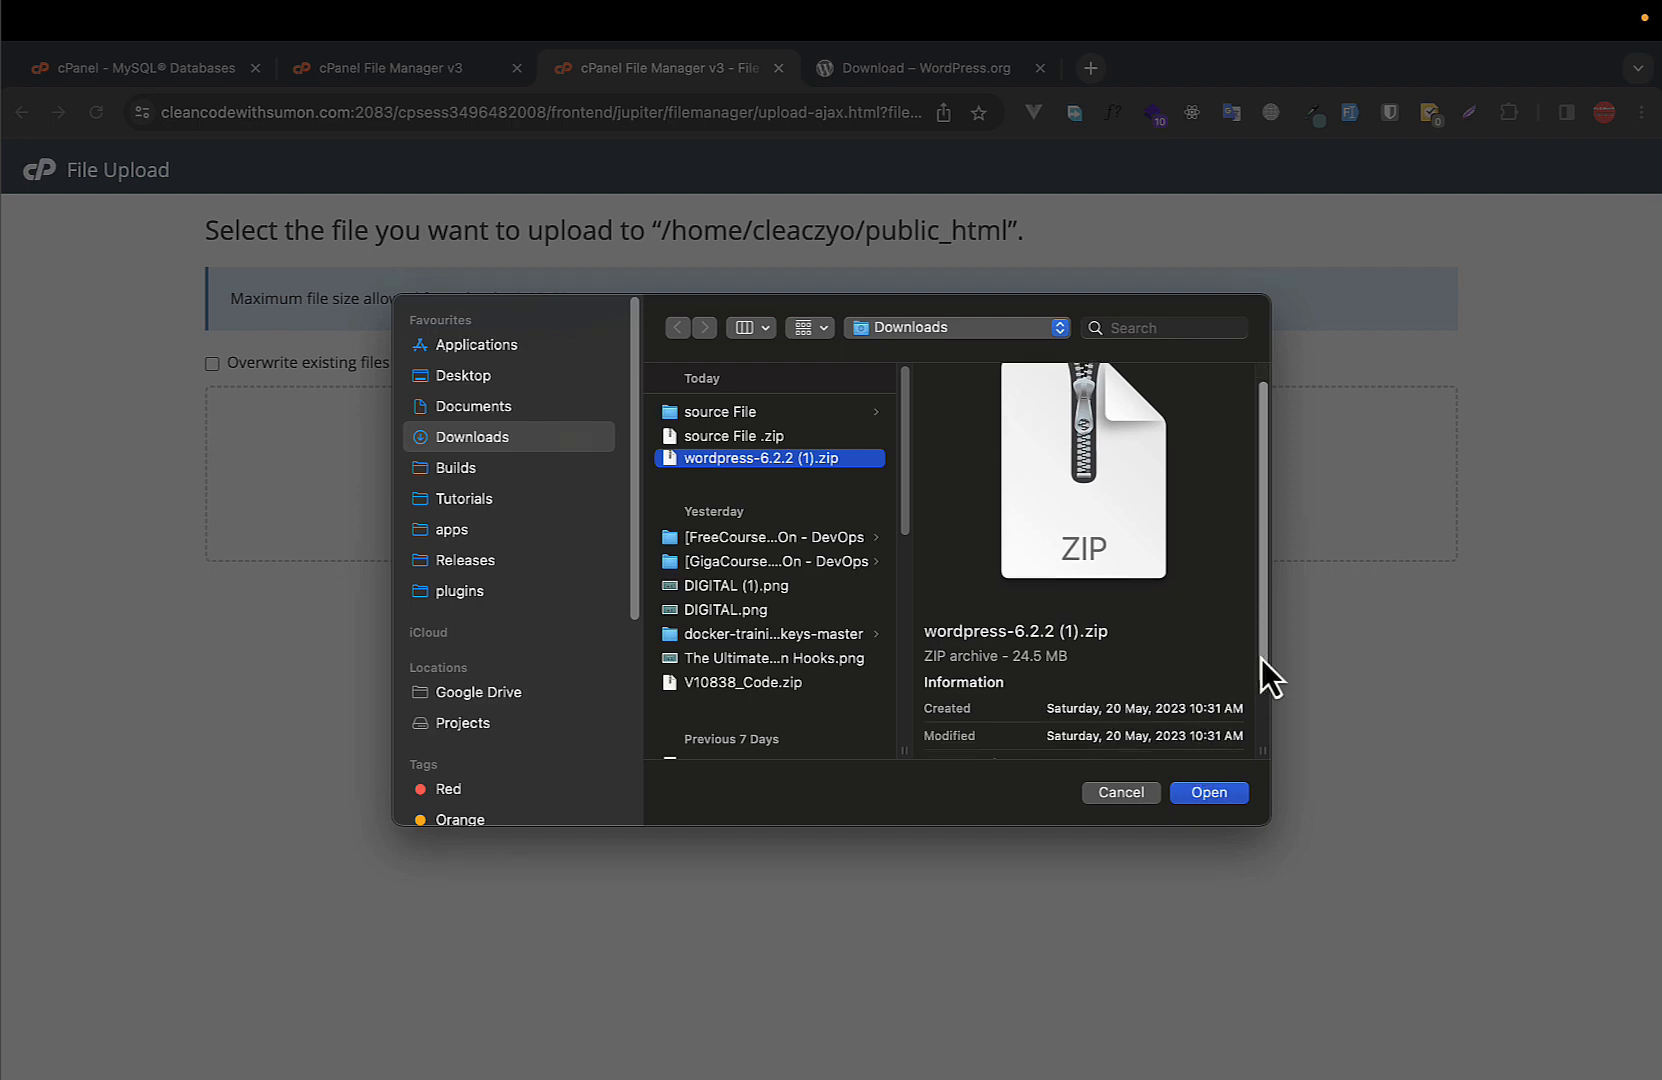
{"action": "left_click", "coordinate": [1213, 795]}
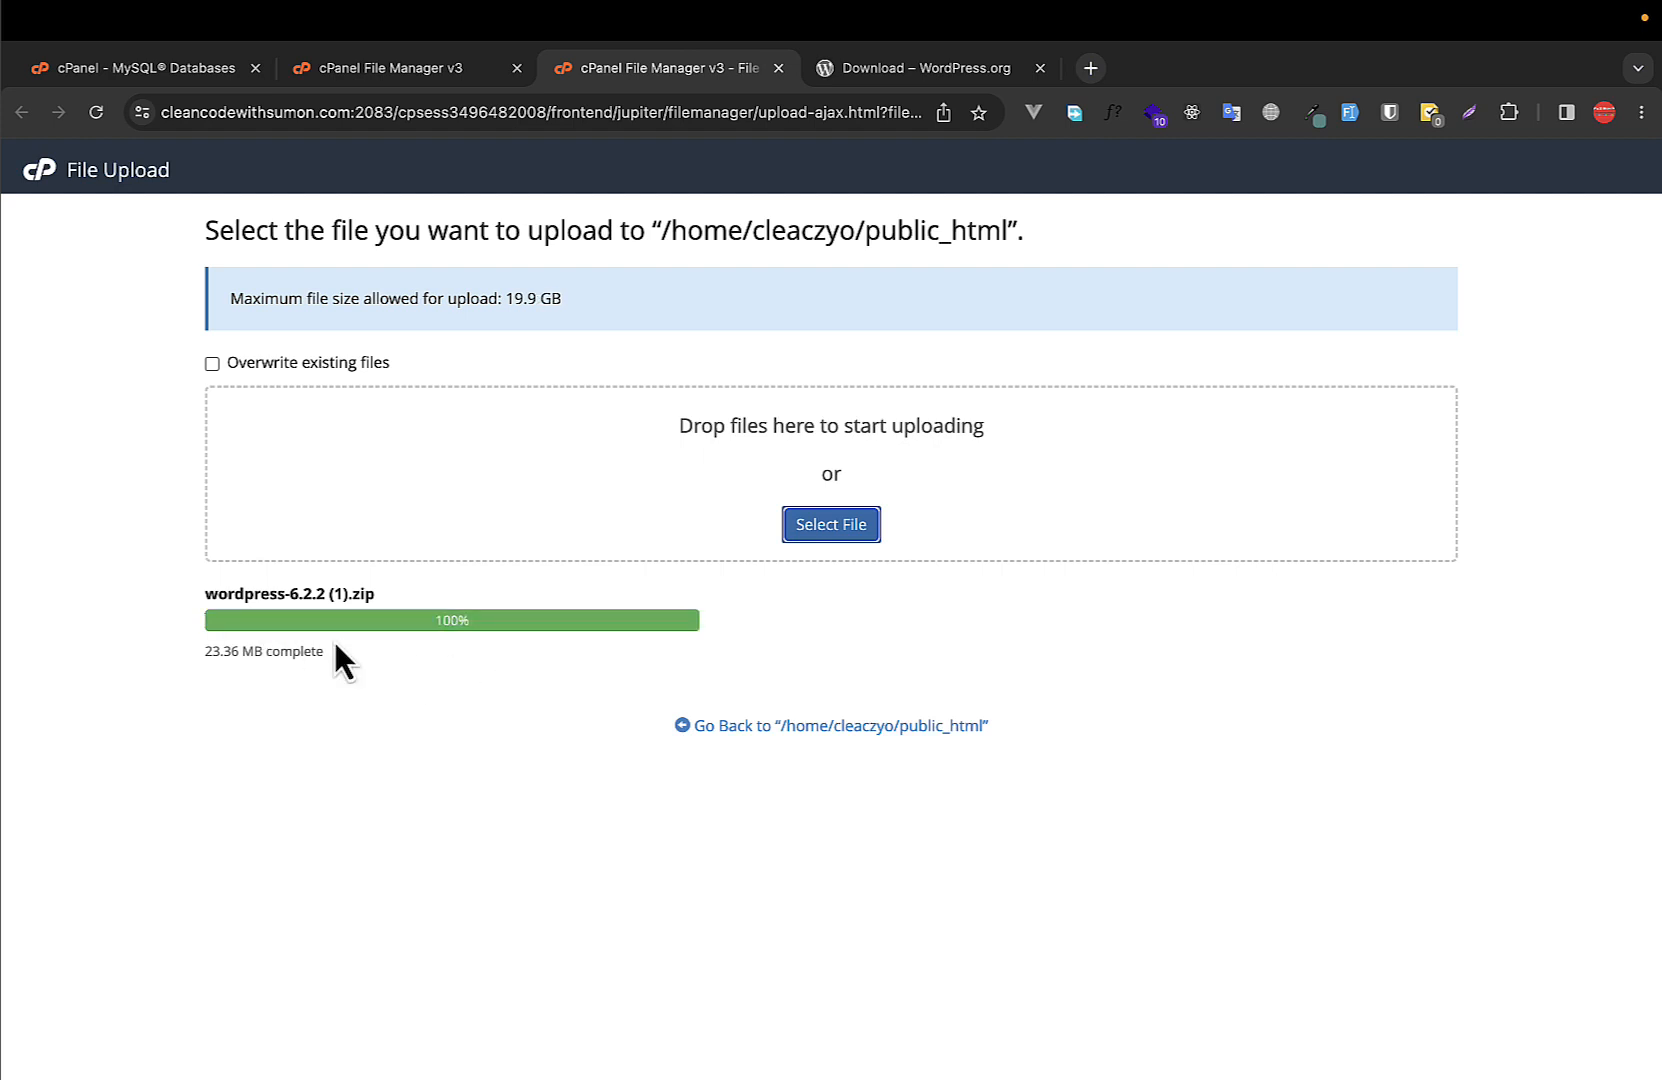
{"action": "left_click", "coordinate": [777, 729]}
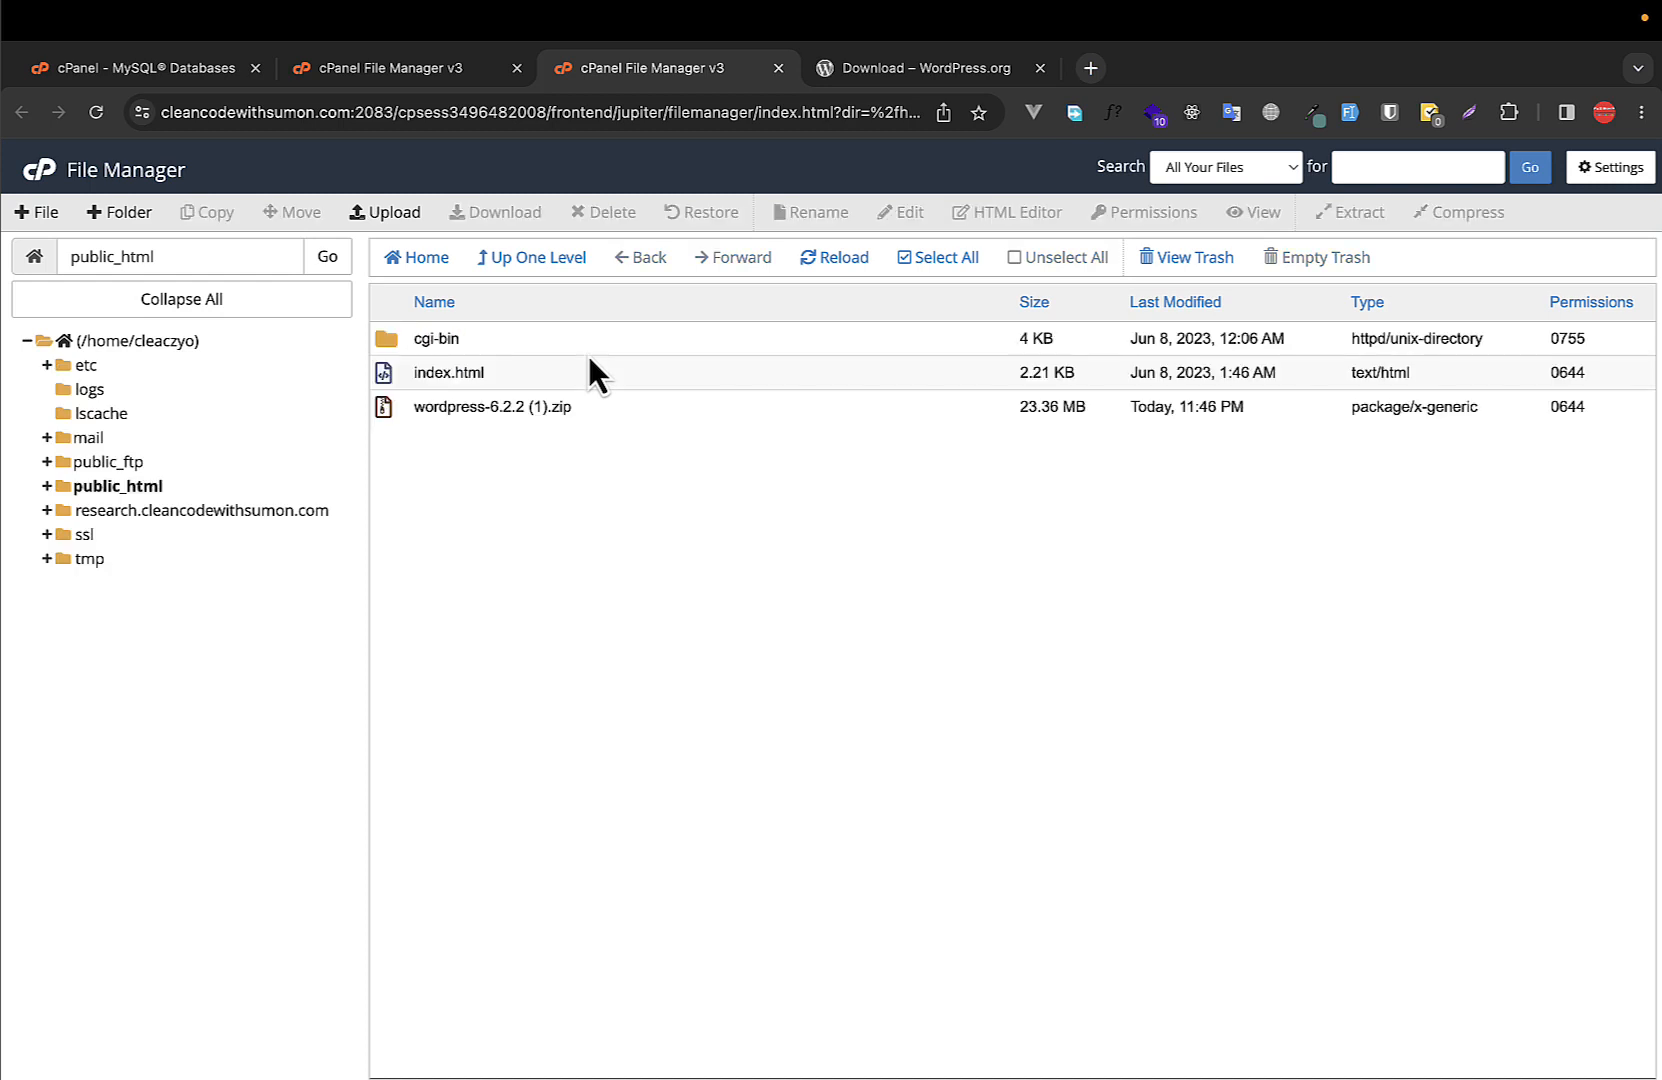
Extract the WordPress zip into a wordpress folder inside public_html
{"action": "left_click", "coordinate": [416, 404]}
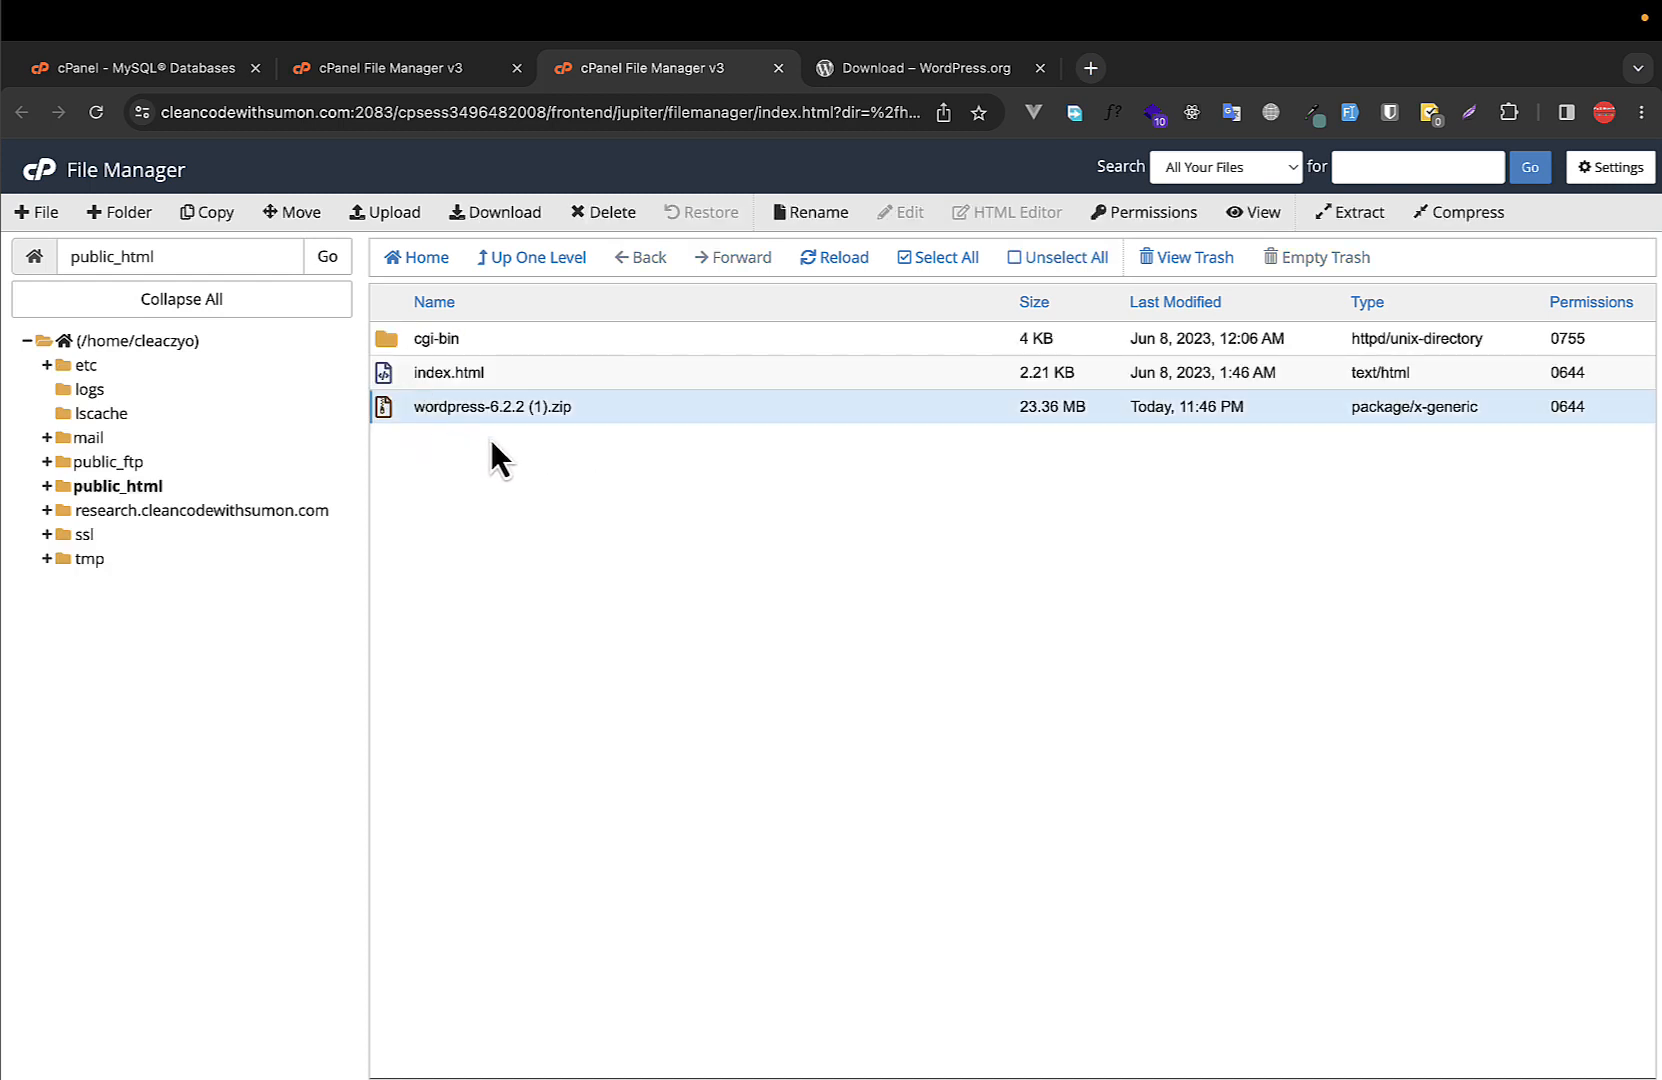
{"action": "right_click", "coordinate": [428, 405]}
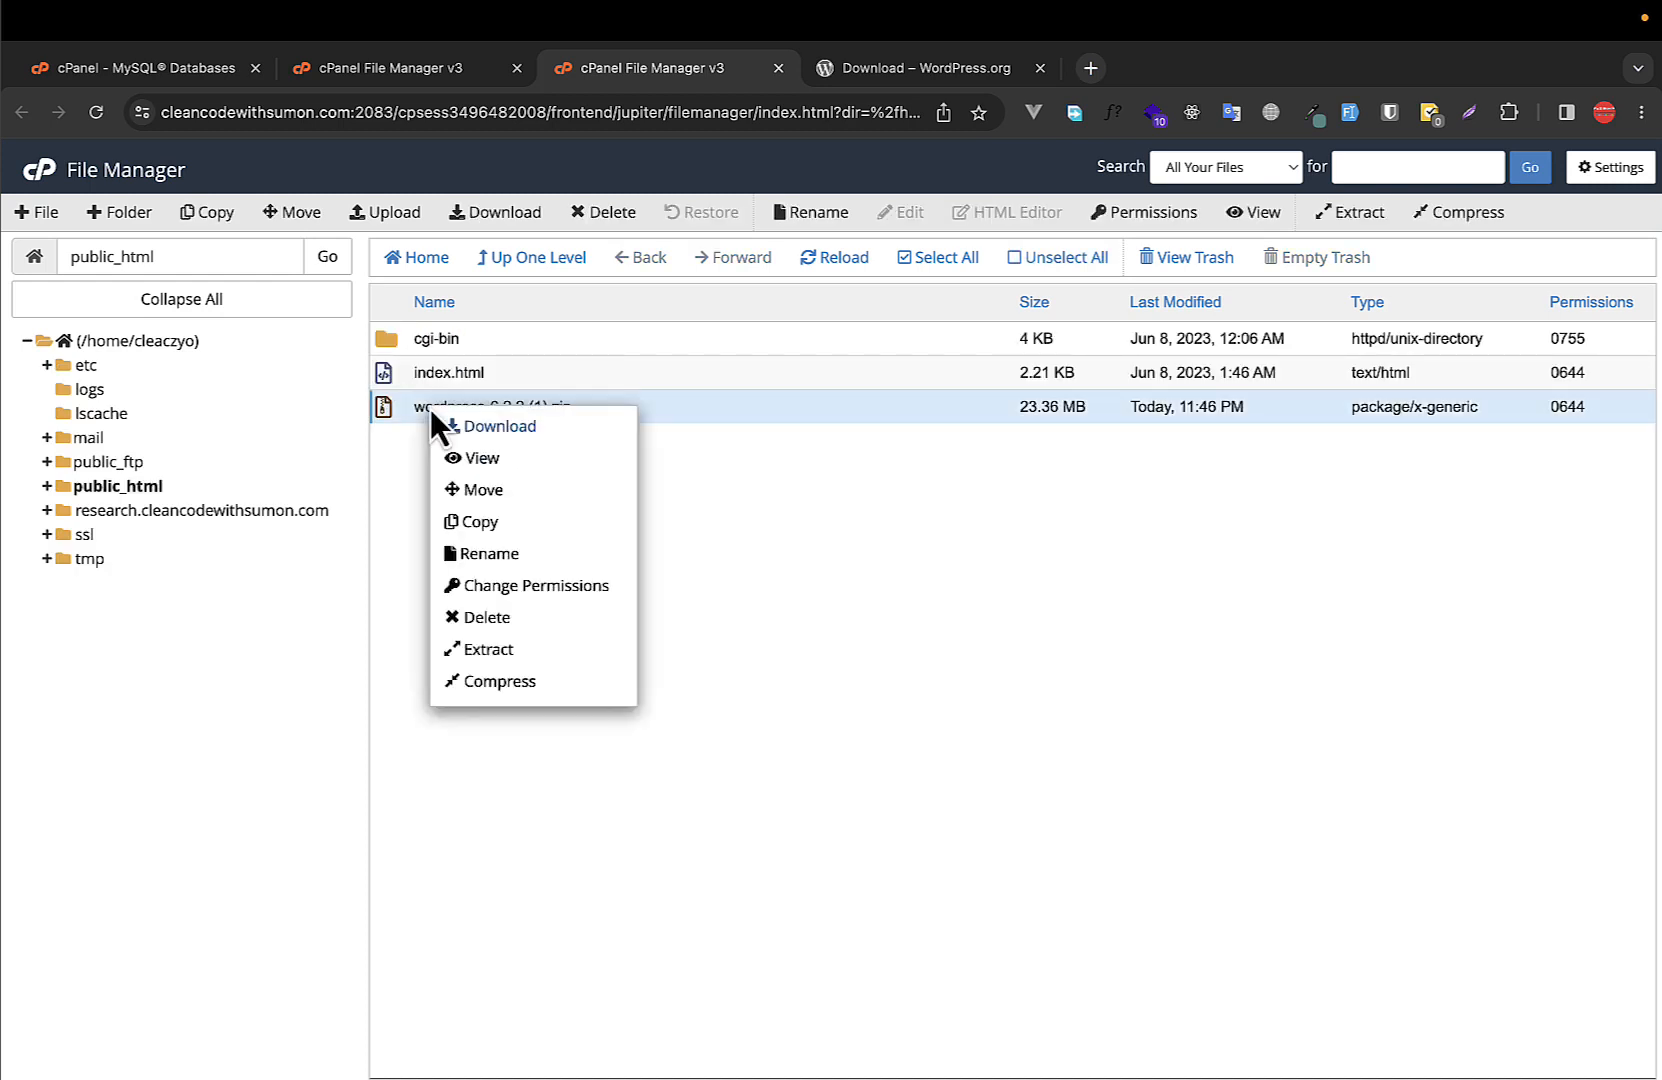
{"action": "left_click", "coordinate": [506, 652]}
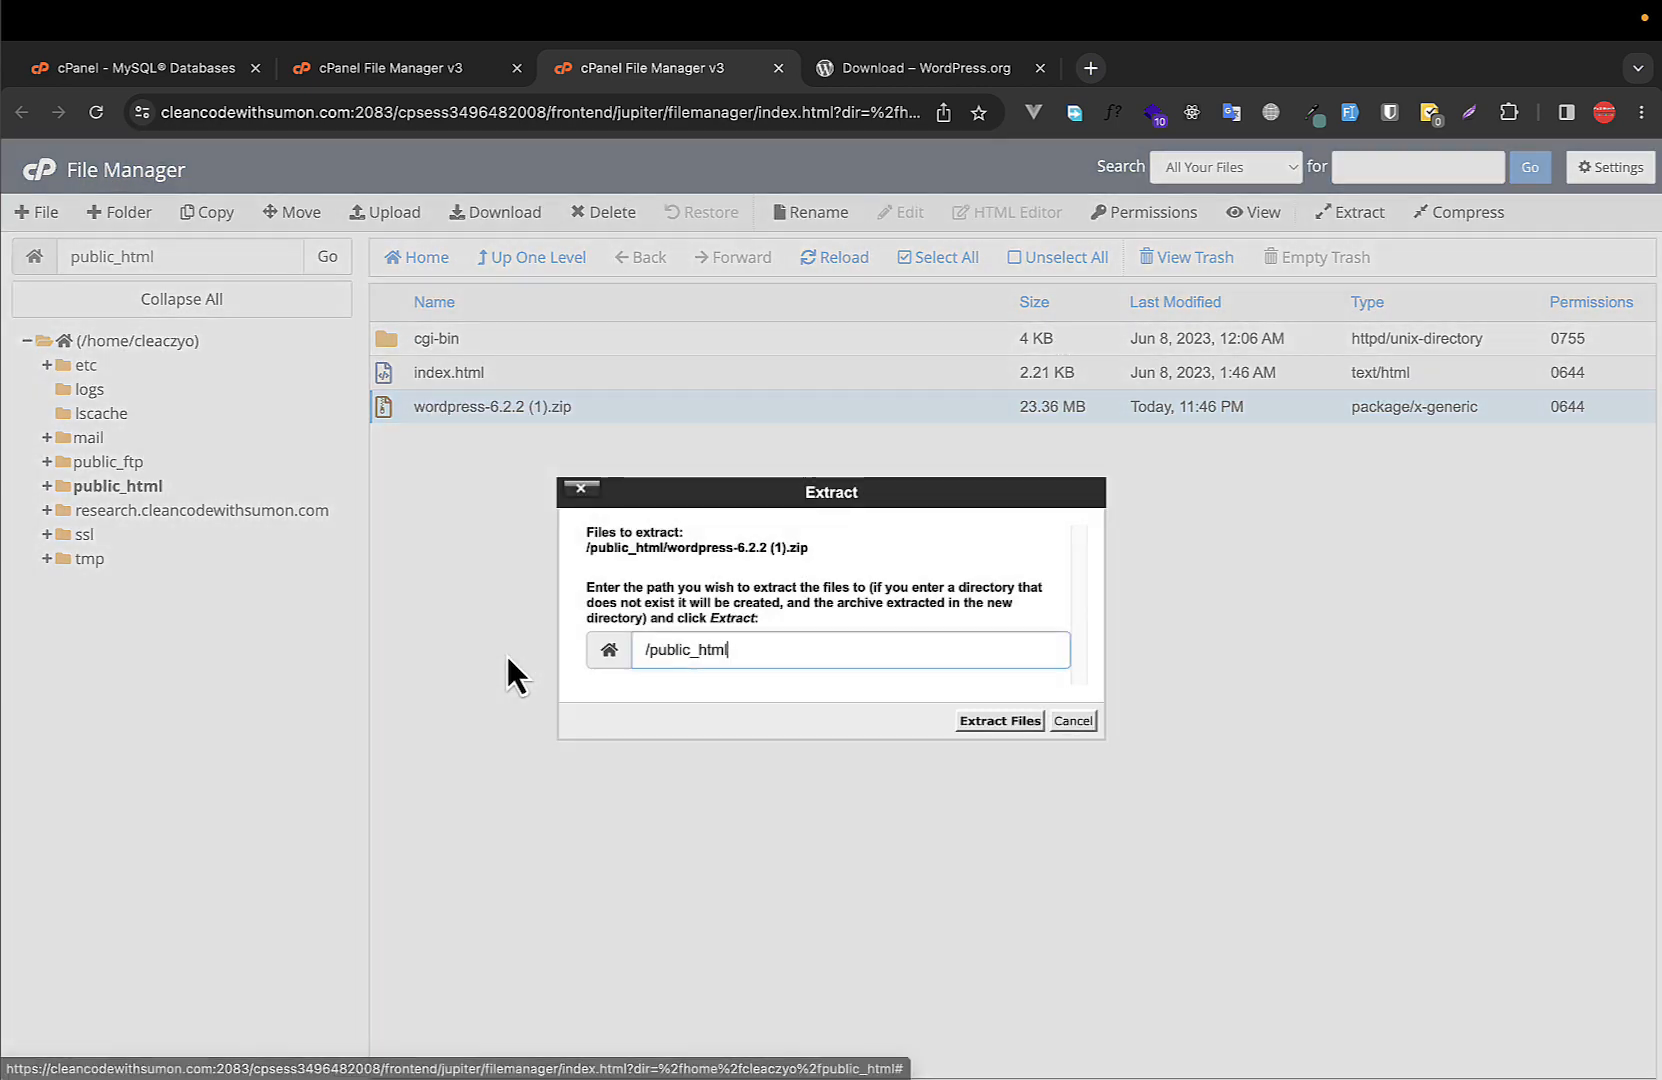
{"action": "left_click", "coordinate": [1001, 721]}
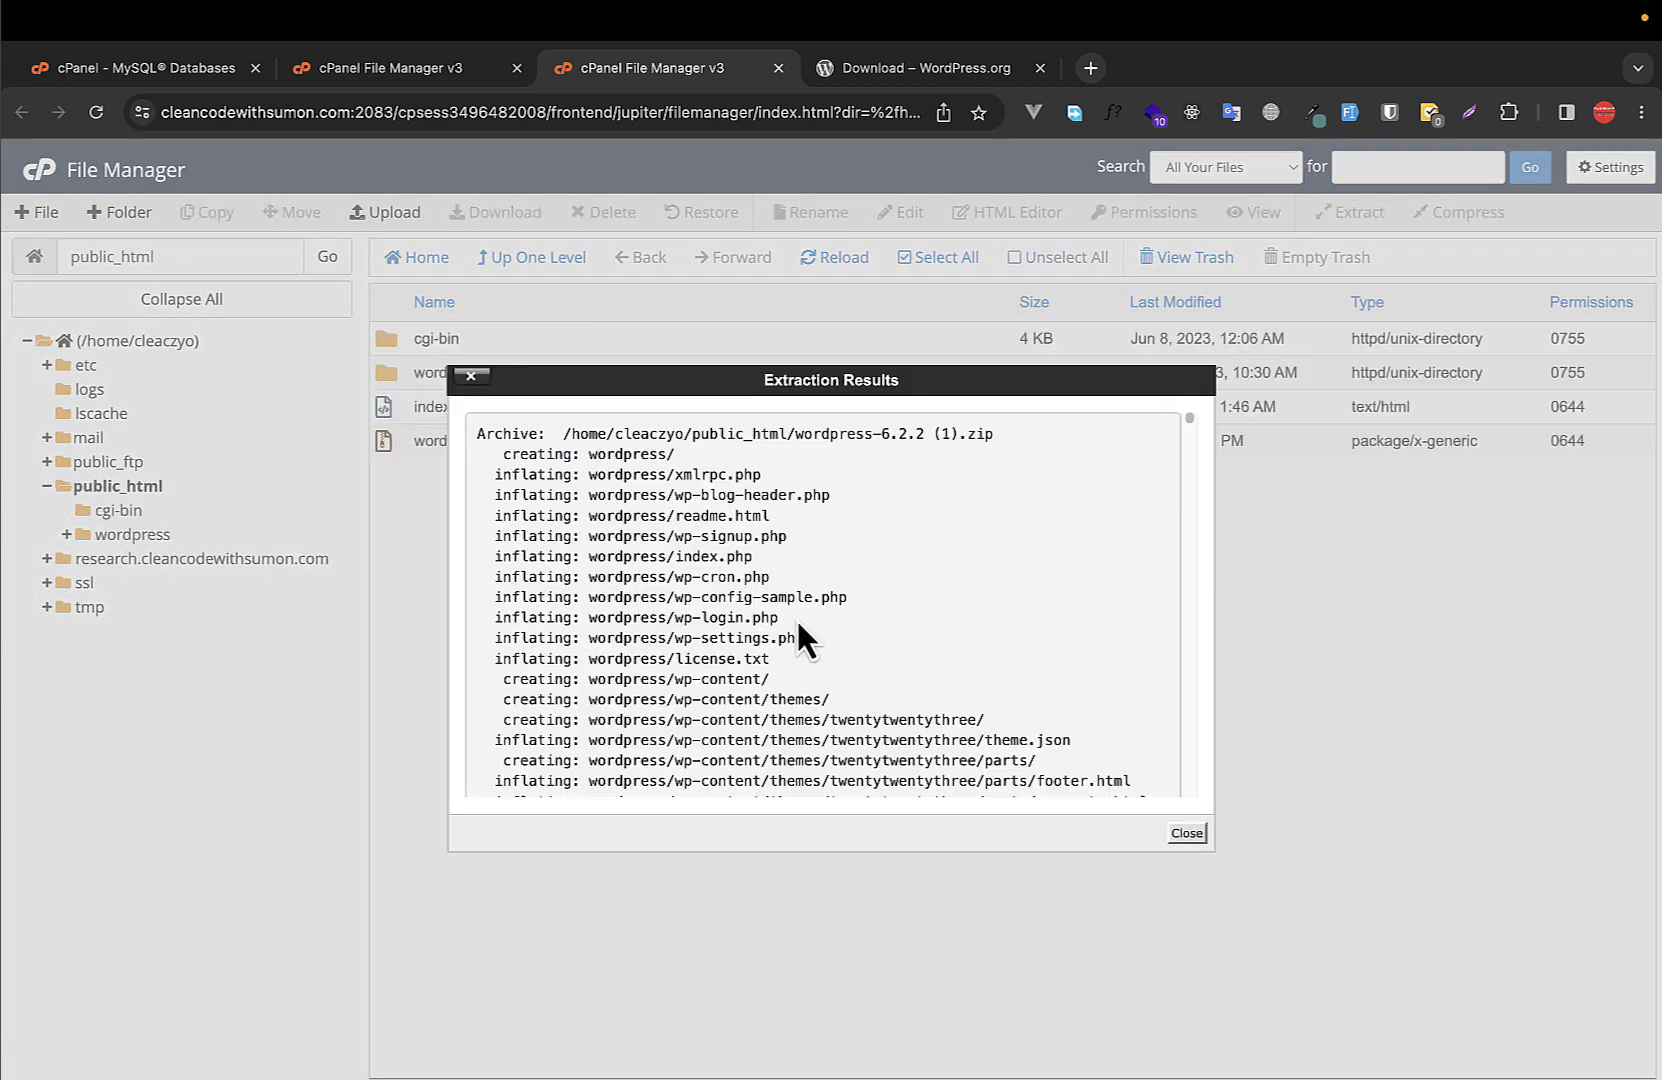
{"action": "left_click", "coordinate": [1190, 834]}
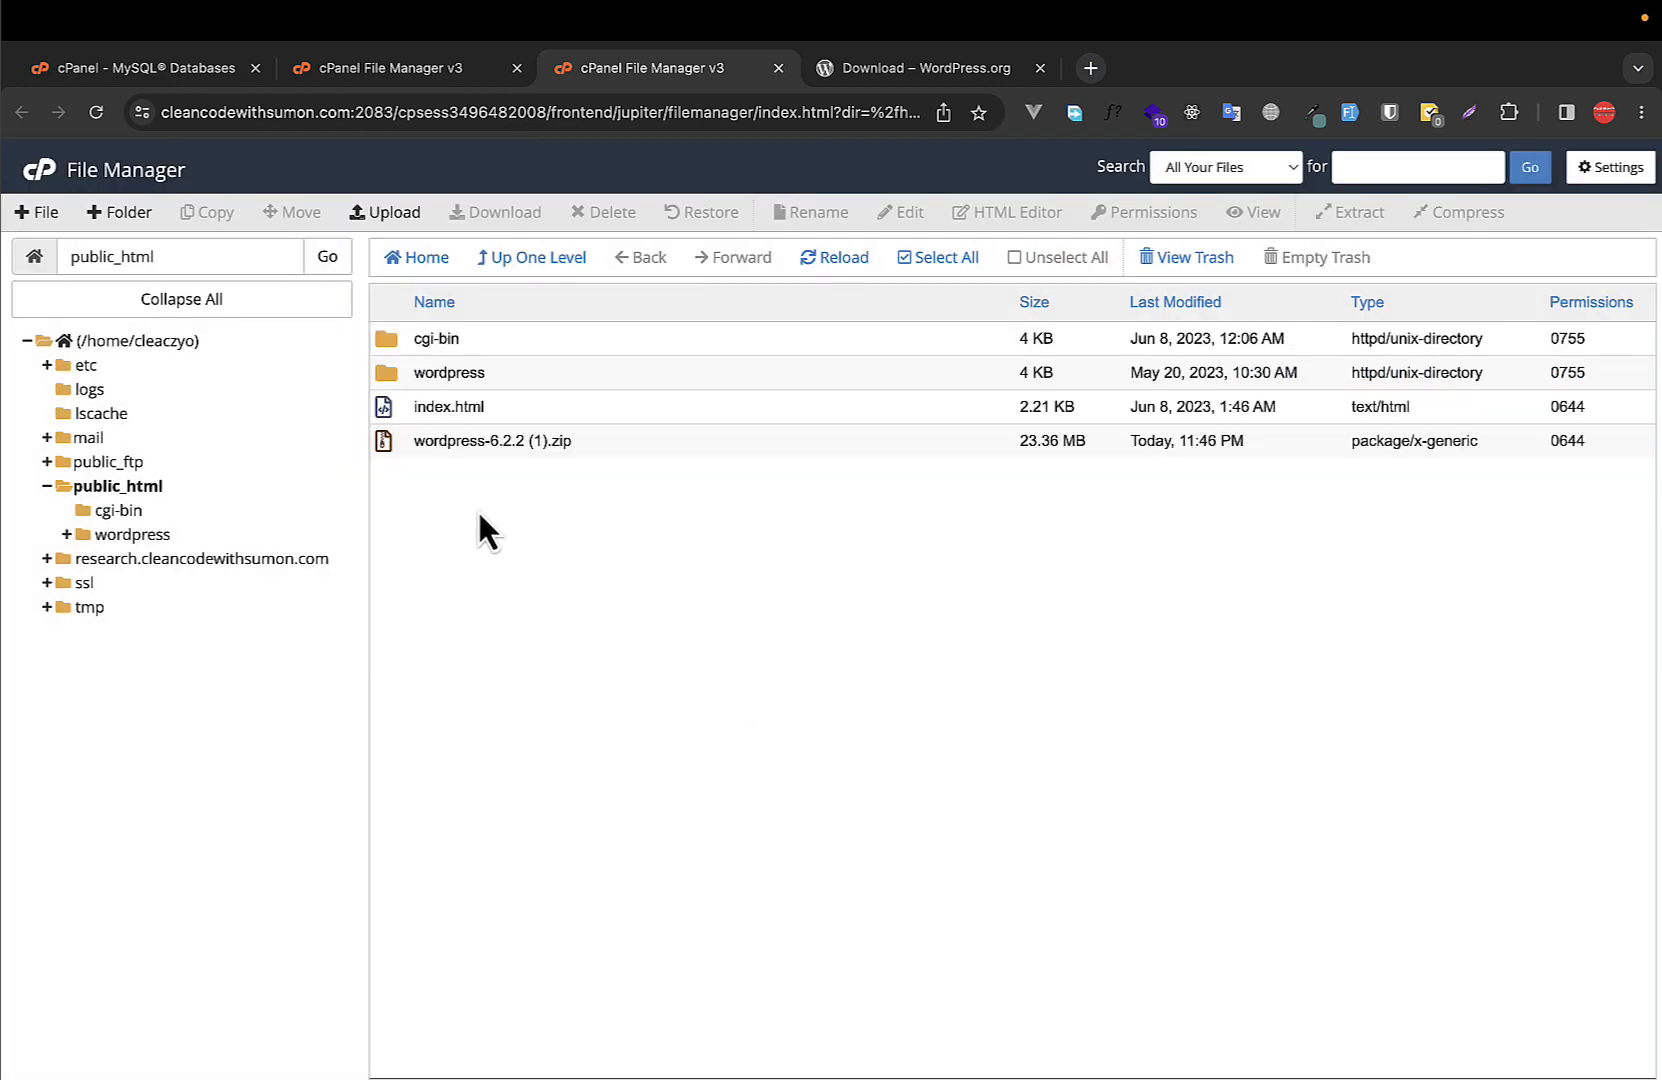
Permanently delete wordpress-6.2.2 (1).zip, skipping the trash
{"action": "left_click", "coordinate": [449, 440]}
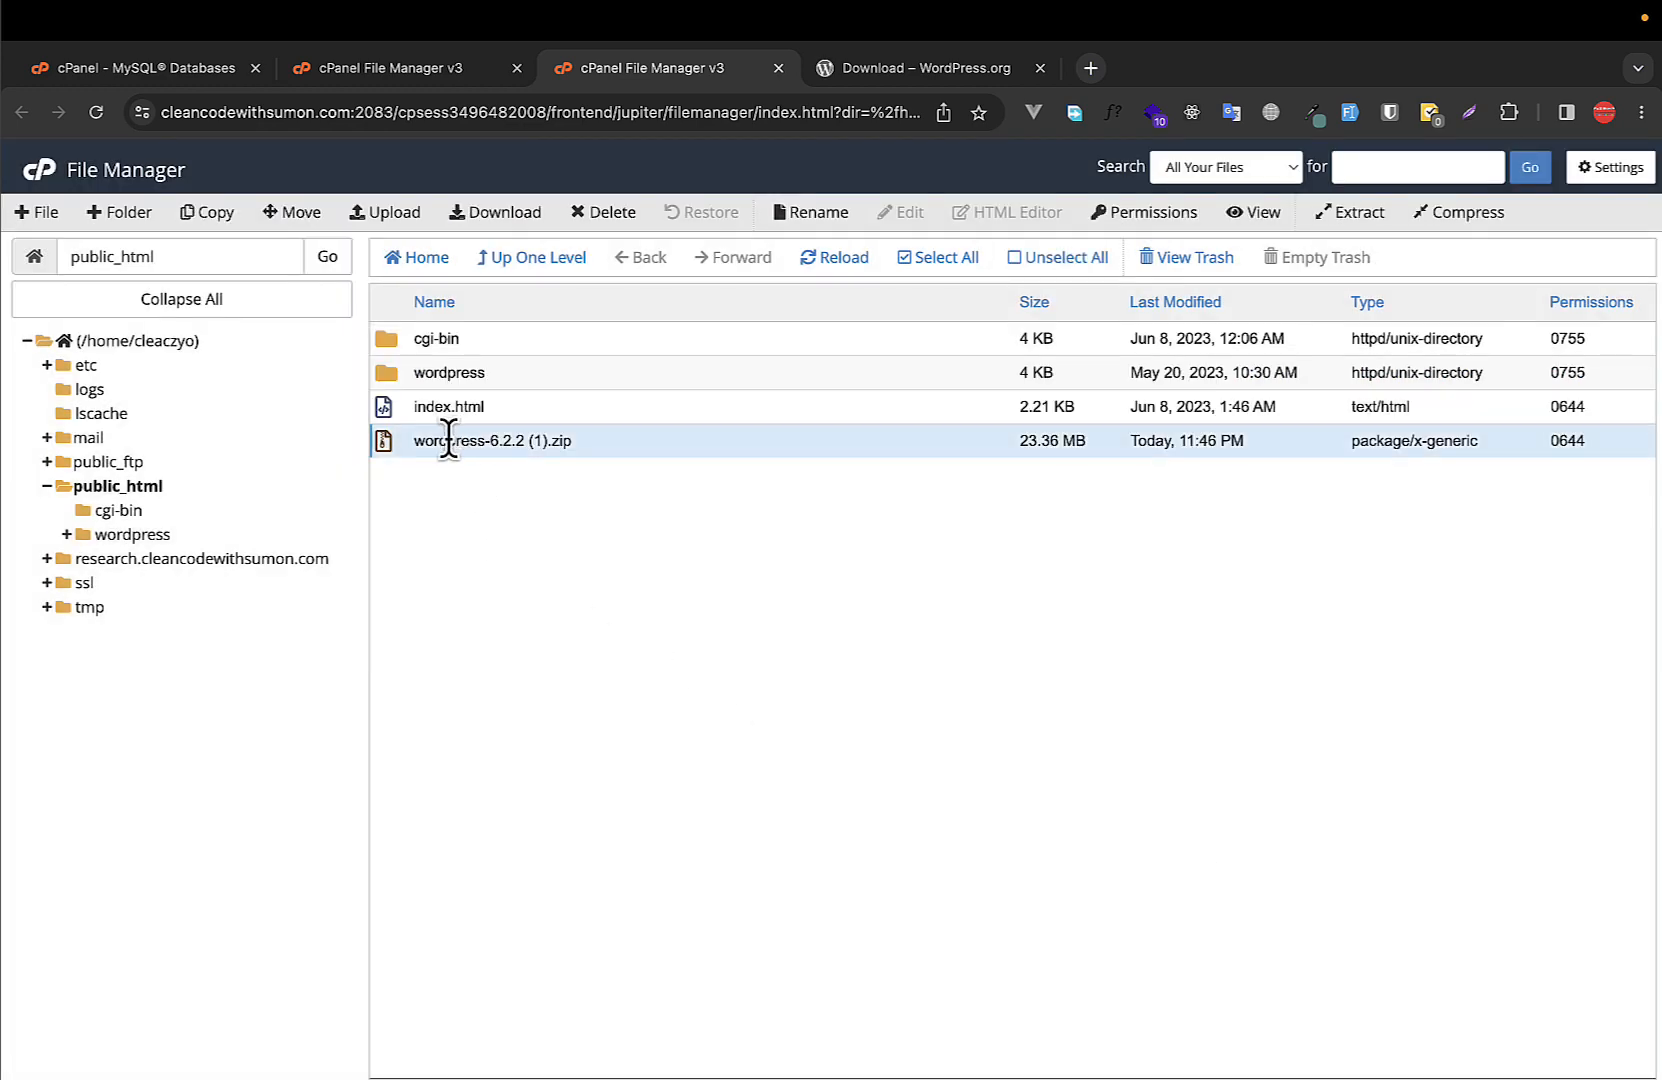
{"action": "left_click", "coordinate": [603, 212]}
{"action": "left_click", "coordinate": [870, 617]}
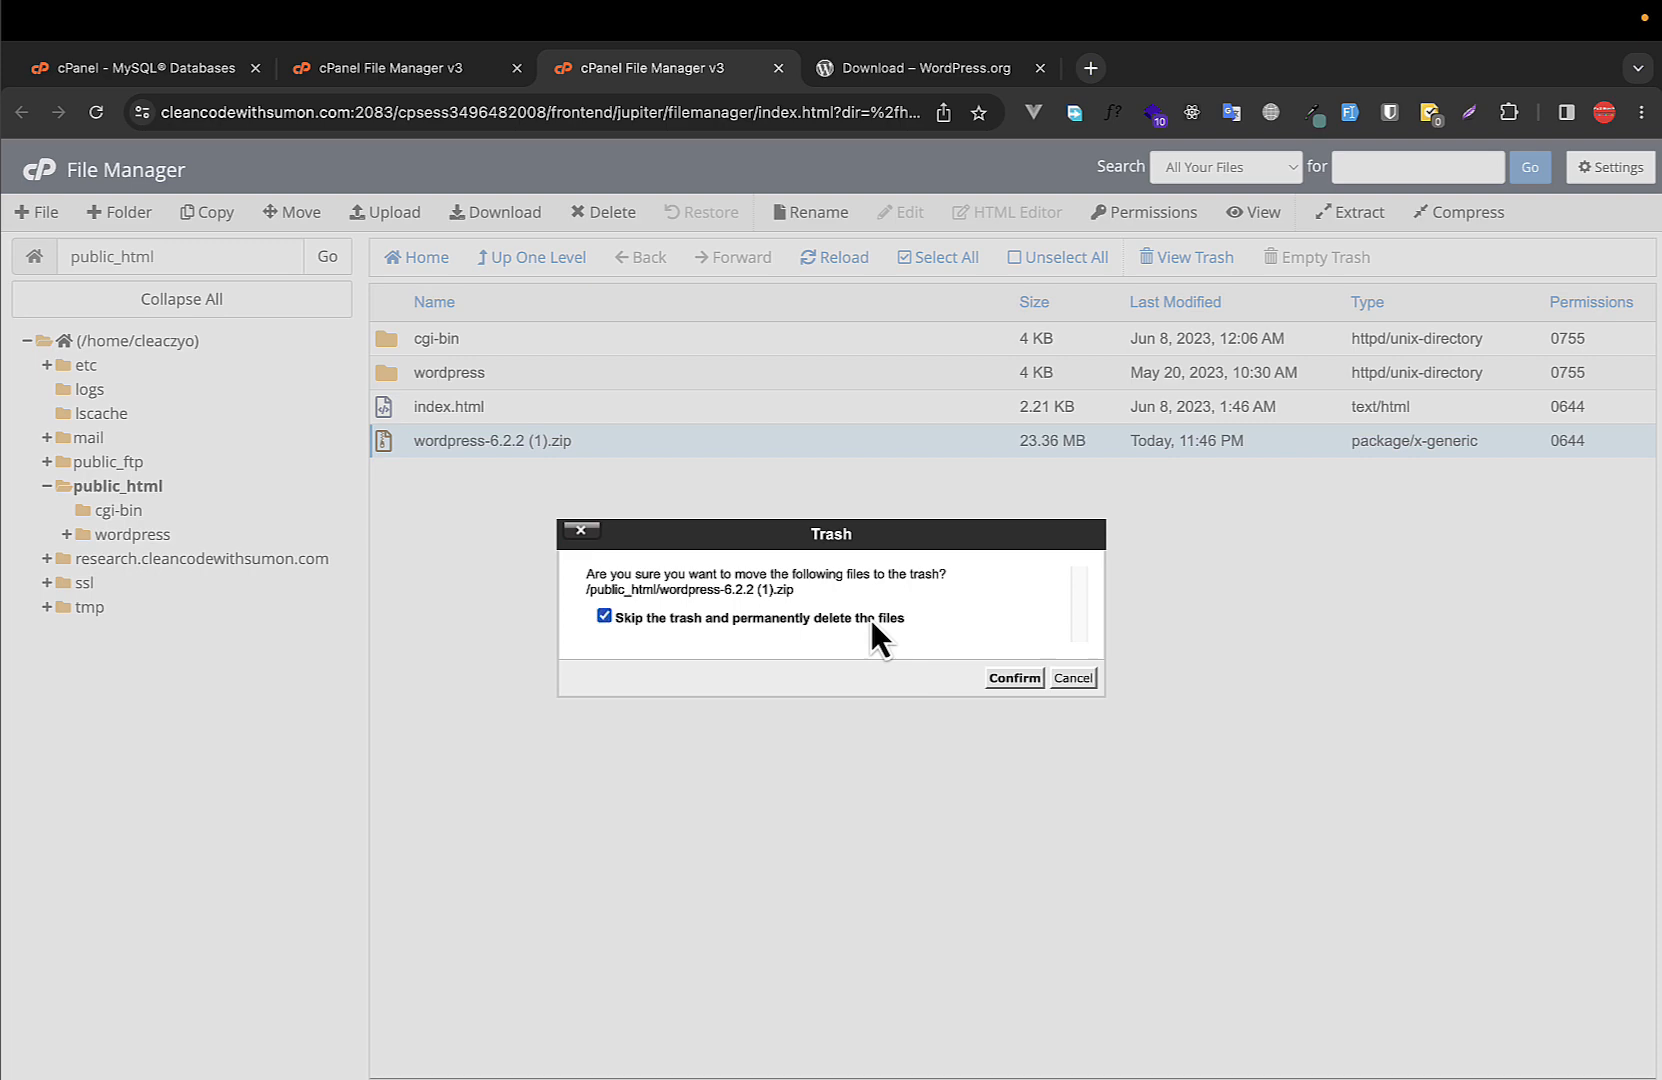
{"action": "left_click", "coordinate": [1014, 678]}
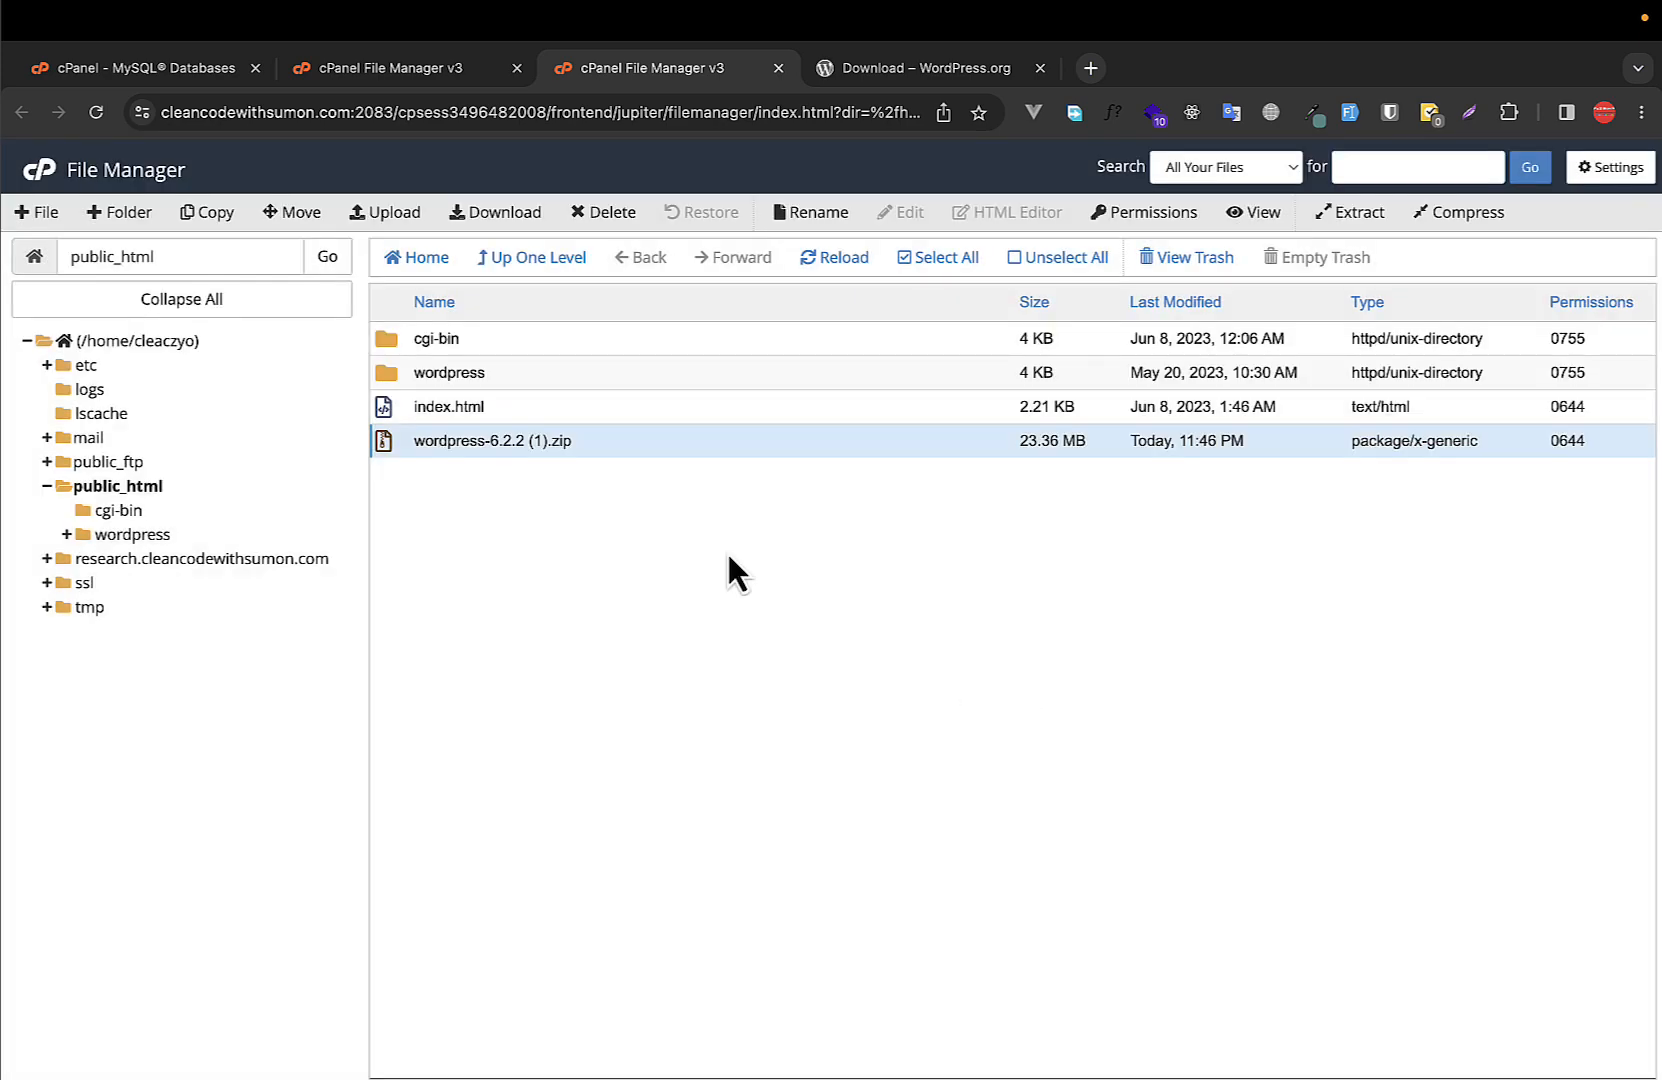
Move everything in the wordpress folder, including wp-admin, wp-content and wp-includes, up to /public_html/
{"action": "double_click", "coordinate": [386, 379]}
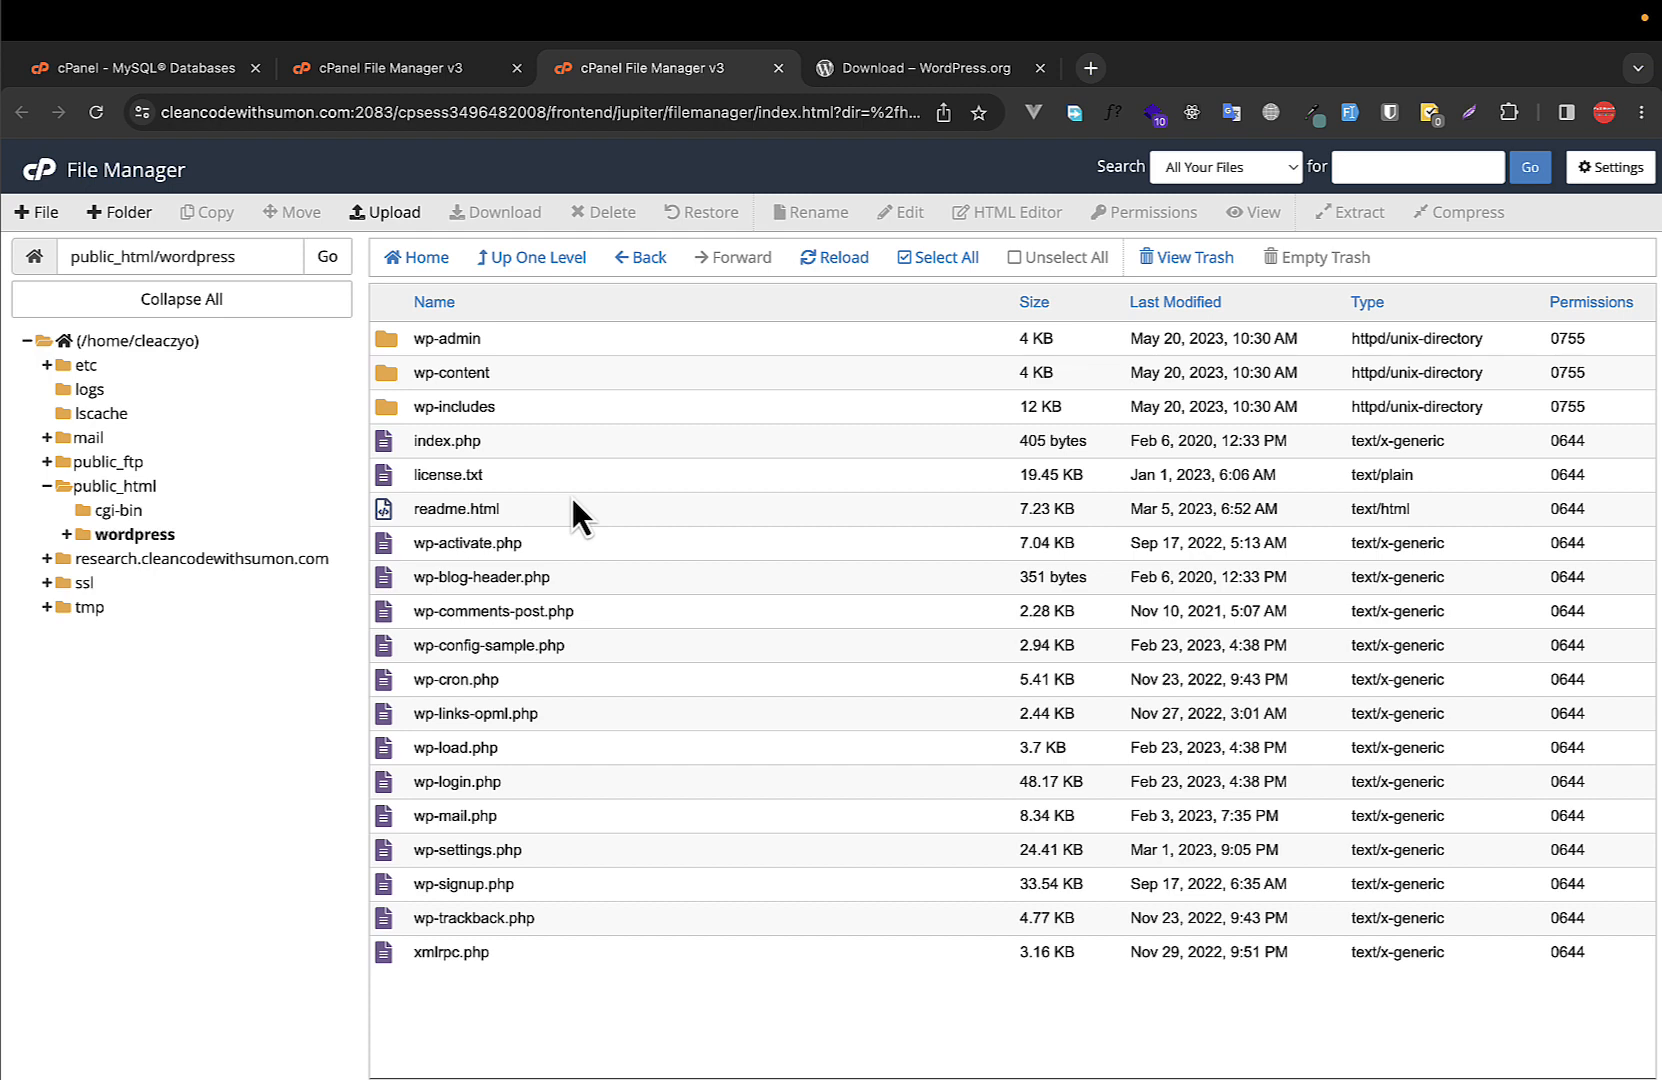
{"action": "left_click", "coordinate": [915, 259]}
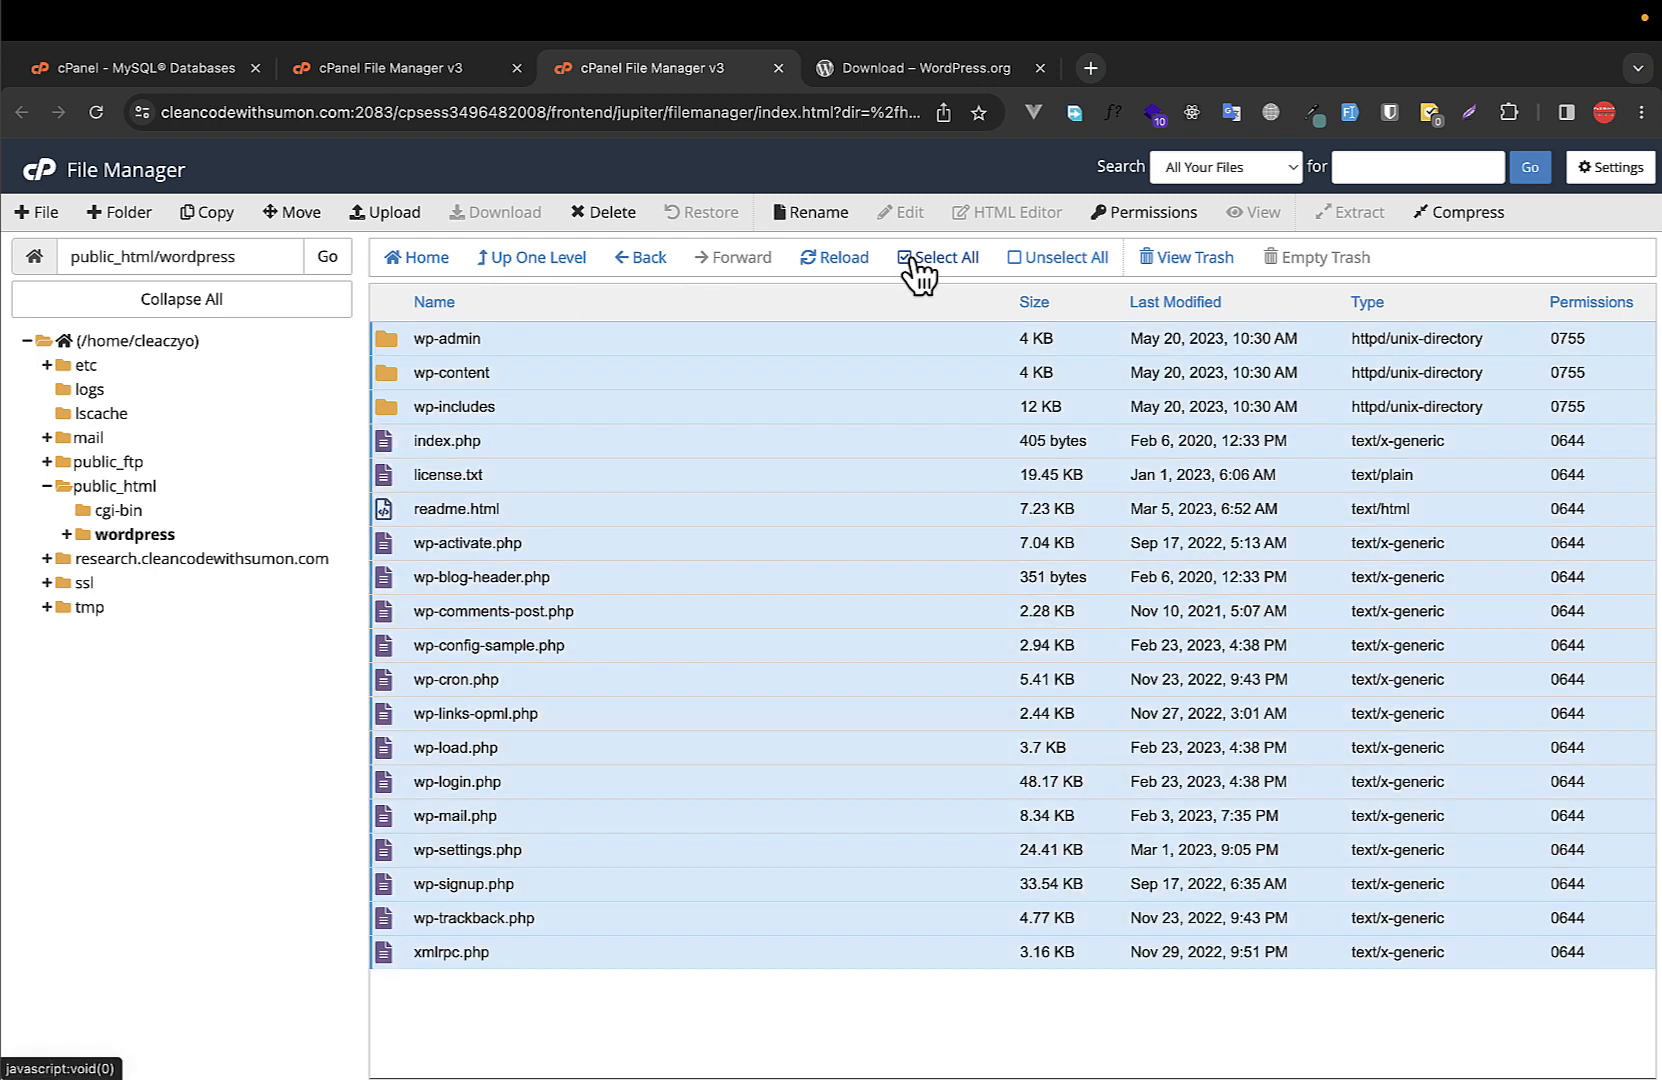
{"action": "left_click", "coordinate": [300, 212]}
{"action": "left_click_drag", "start_coordinate": [731, 708], "coordinate": [901, 706]}
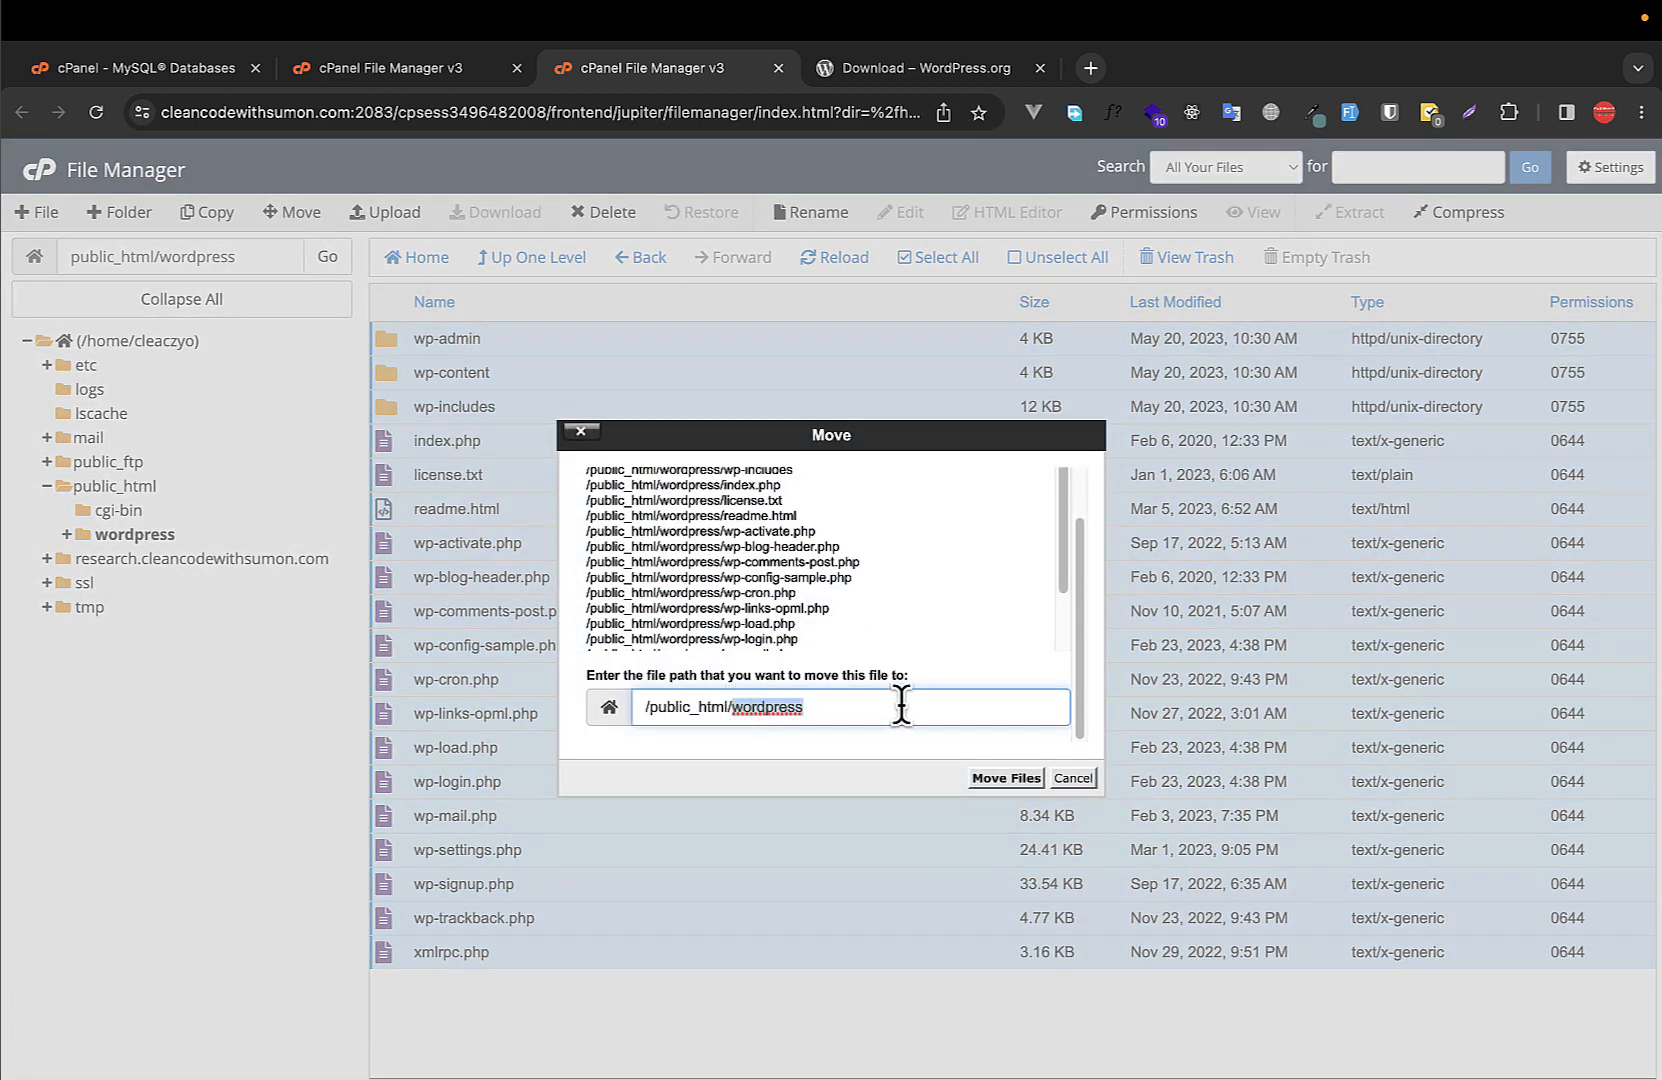
{"action": "key", "text": "BackSpace"}
{"action": "left_click", "coordinate": [1006, 778]}
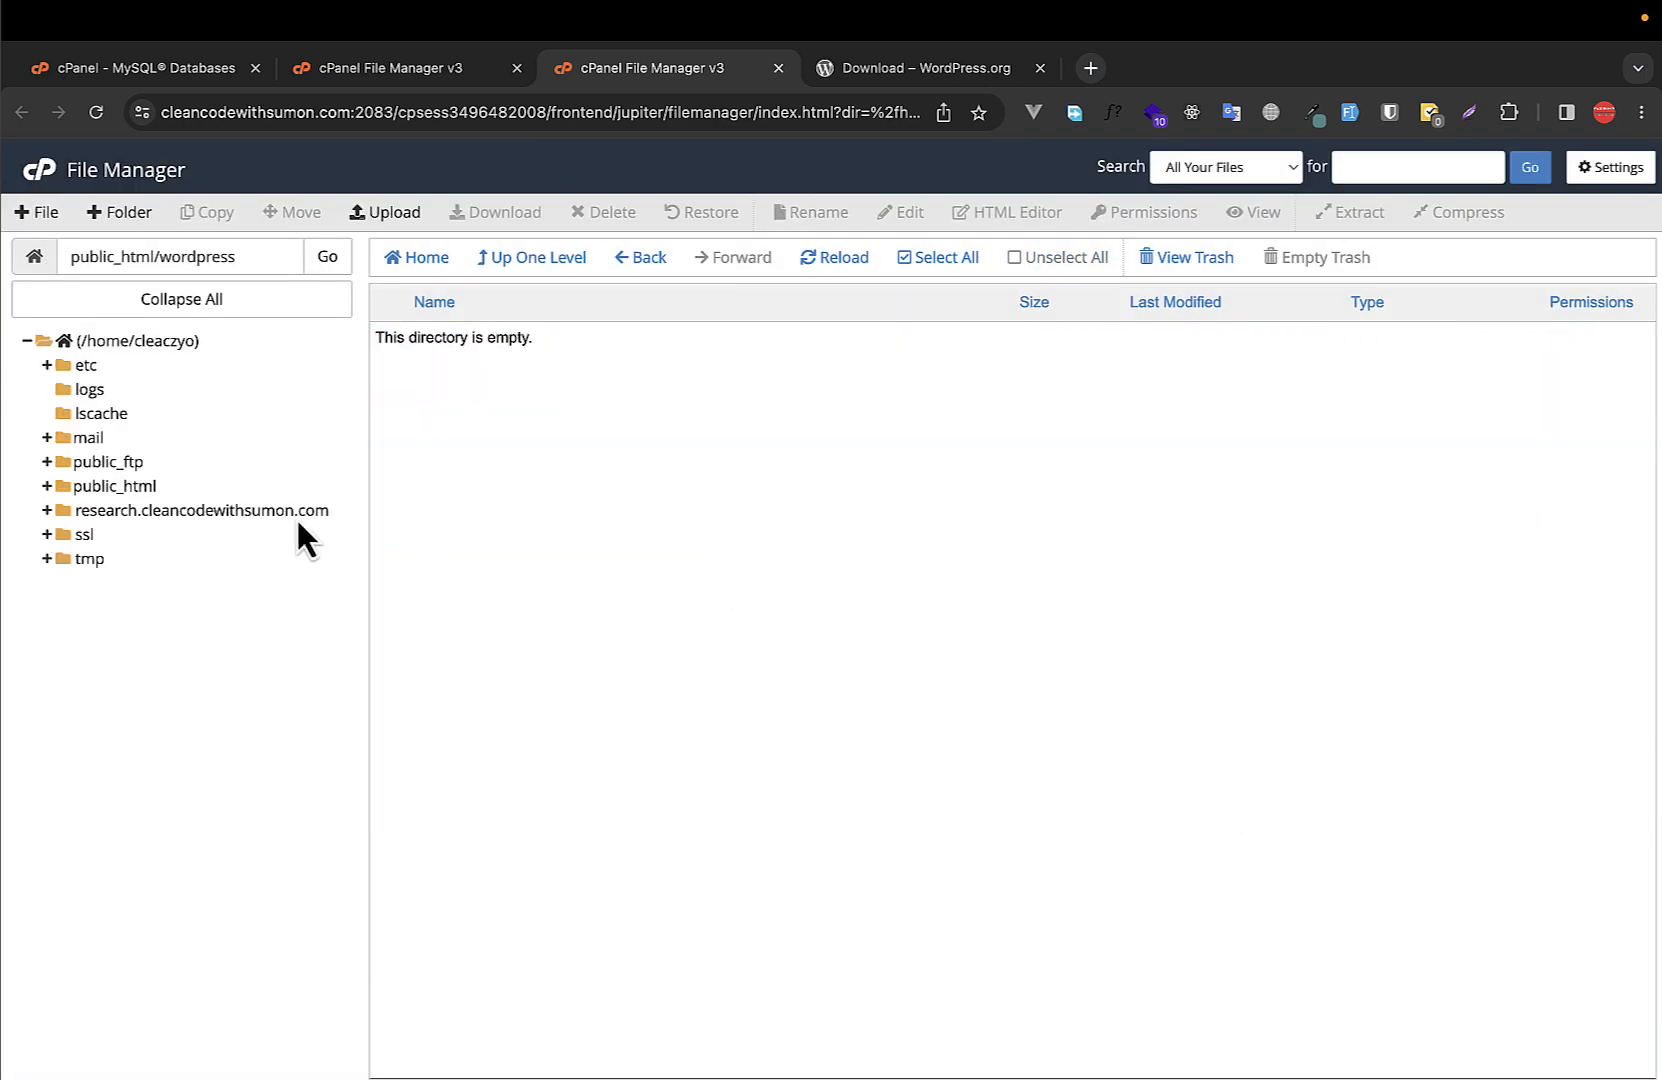
{"action": "left_click", "coordinate": [131, 488]}
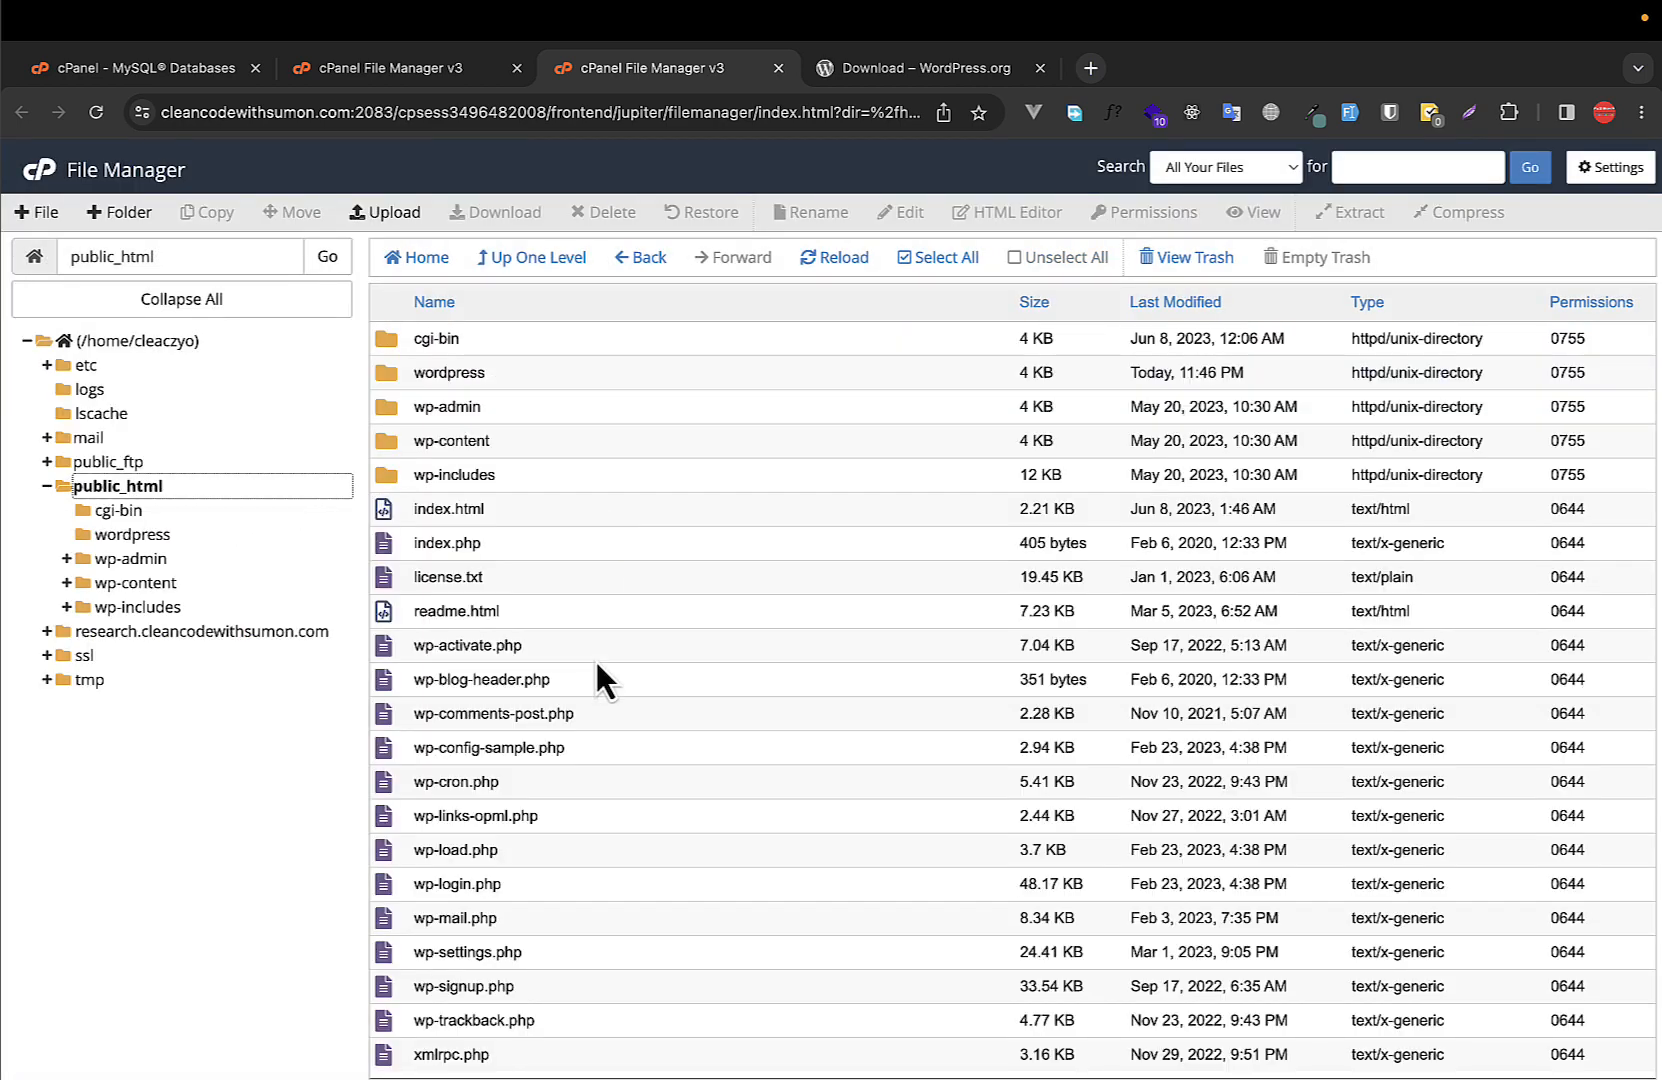
Load cleancodewithsumon.com in a new browser tab to check the live page
{"action": "left_click", "coordinate": [1091, 69]}
{"action": "type", "text": "cleancodewithsumon.com"}
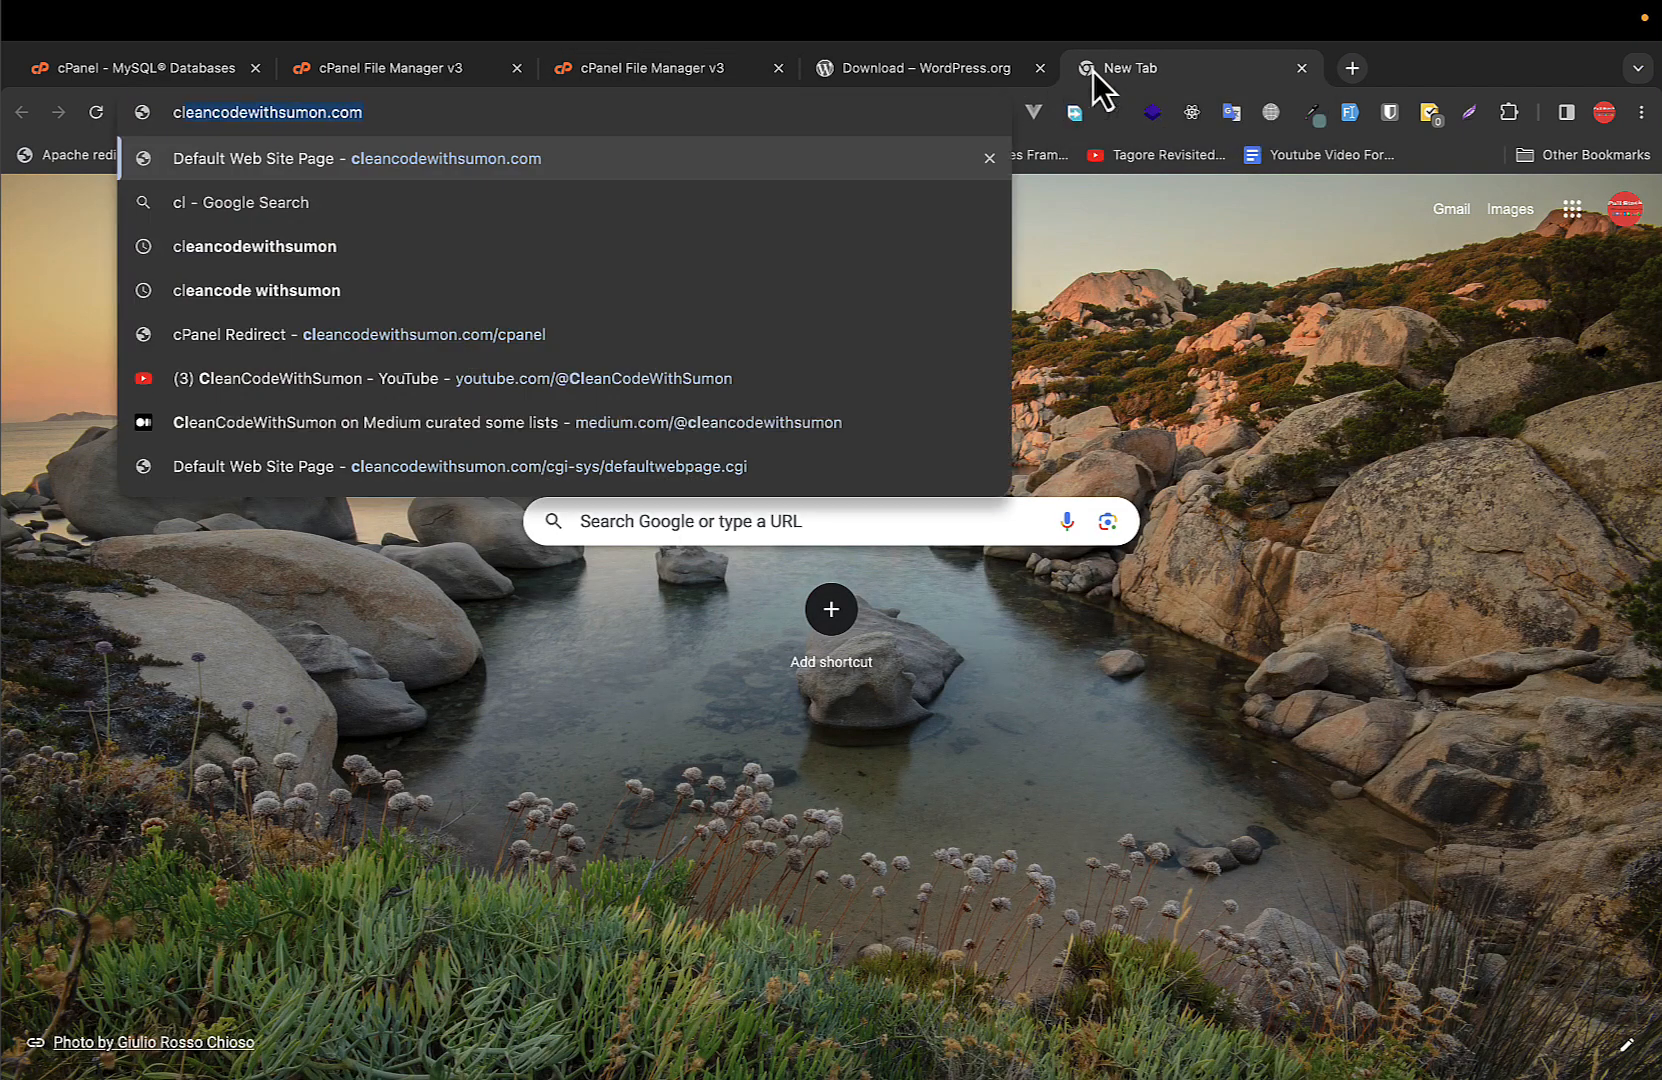
{"action": "key", "text": "Right"}
{"action": "key", "text": "Return"}
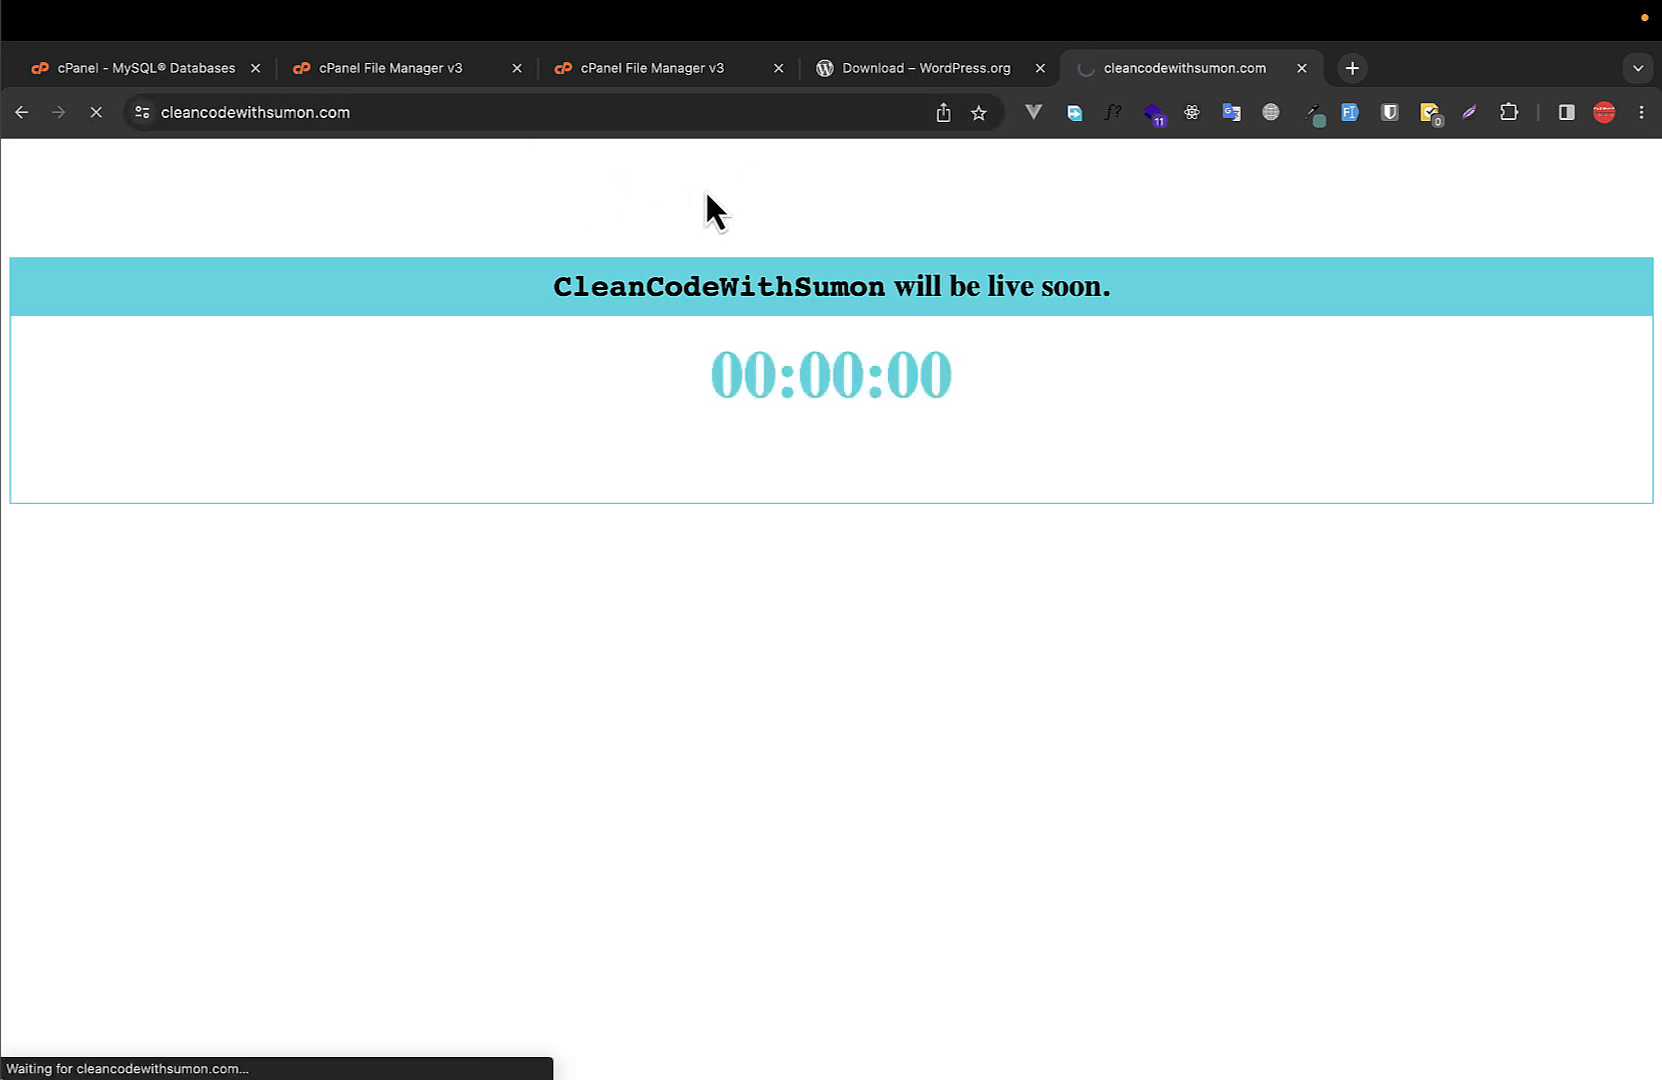
Permanently delete index.html from public_html, skipping the trash, then reload the live site
{"action": "left_click", "coordinate": [638, 84]}
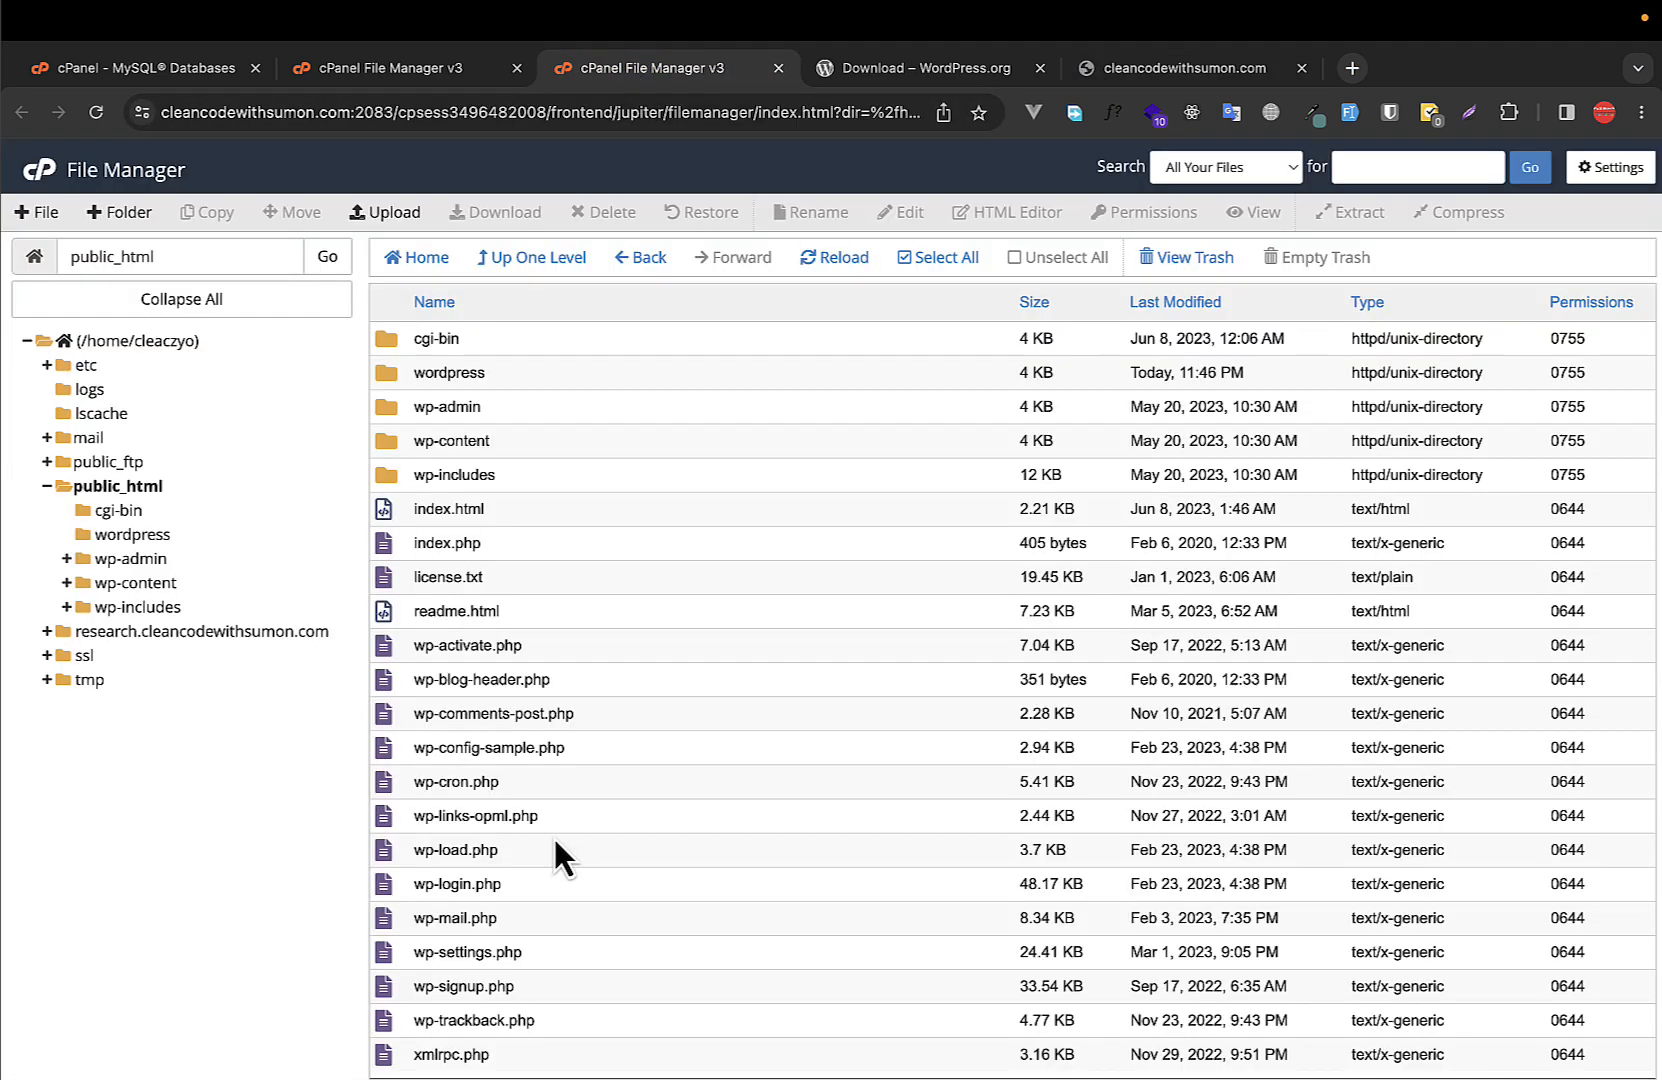
{"action": "left_click", "coordinate": [384, 512]}
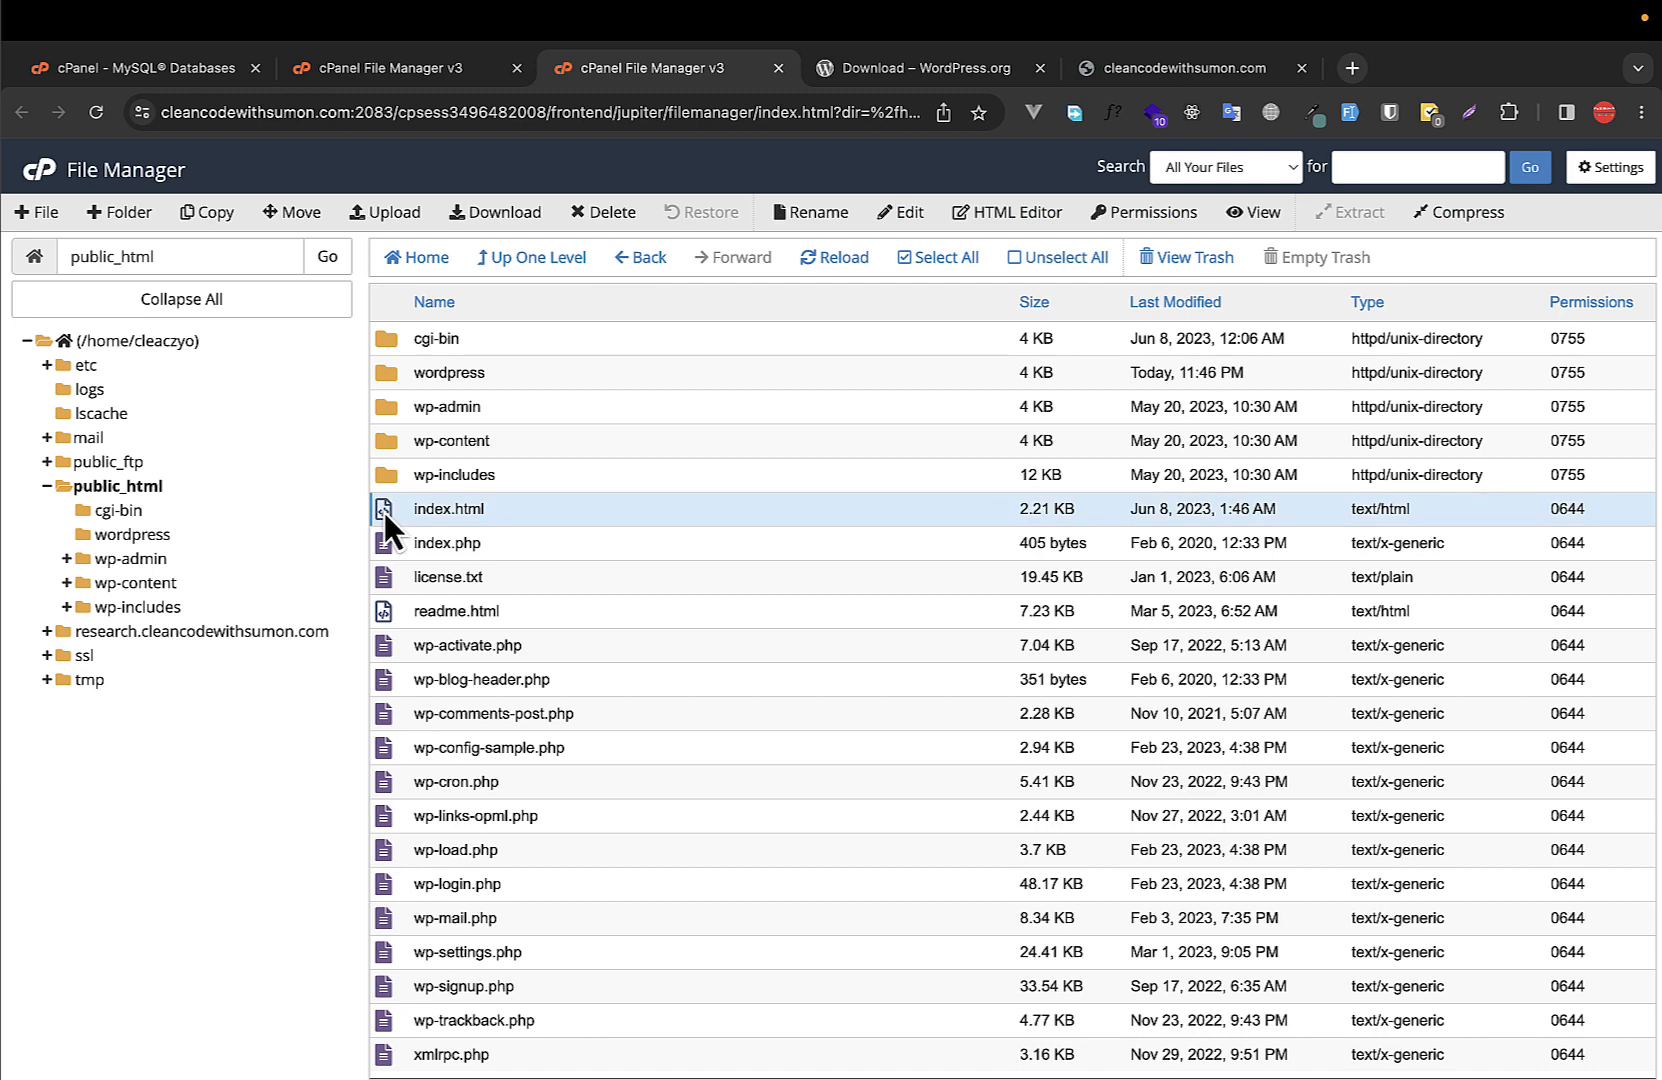
{"action": "left_click", "coordinate": [603, 213]}
{"action": "left_click", "coordinate": [638, 620]}
{"action": "left_click", "coordinate": [1004, 677]}
{"action": "left_click", "coordinate": [1140, 70]}
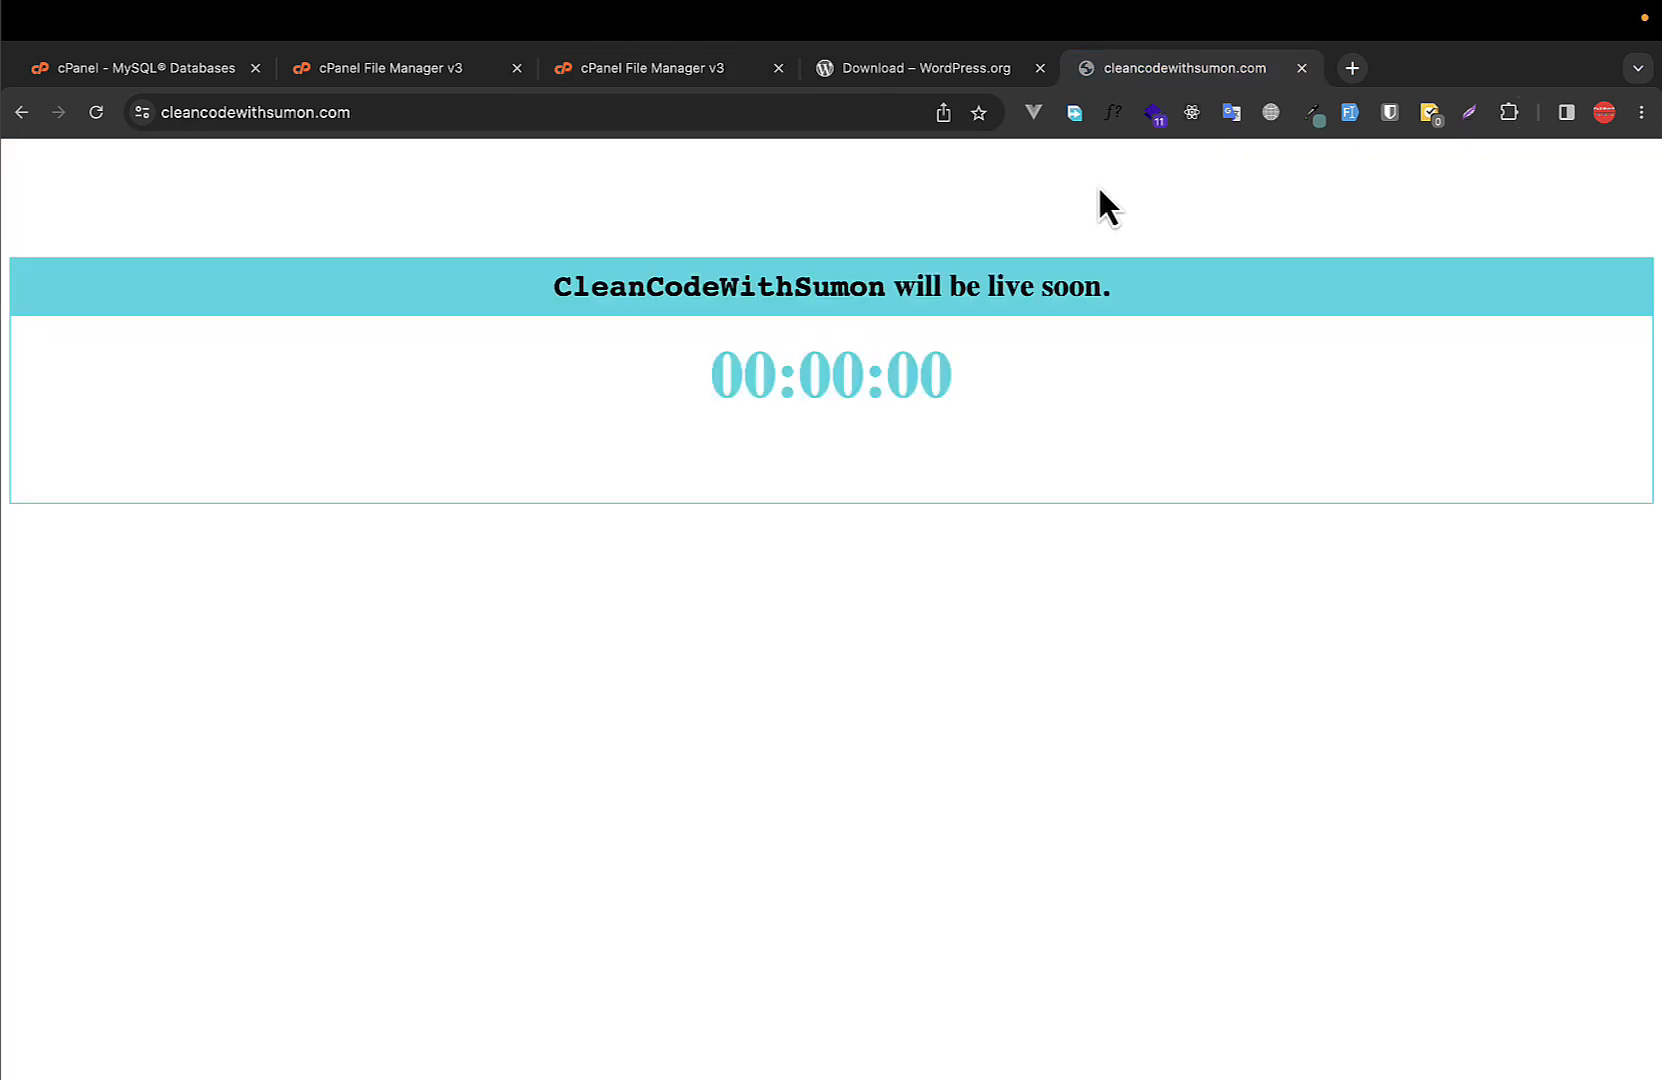
{"action": "key", "text": "super+r"}
Accept the setup language and move on to the database connection form
{"action": "left_click", "coordinate": [968, 938]}
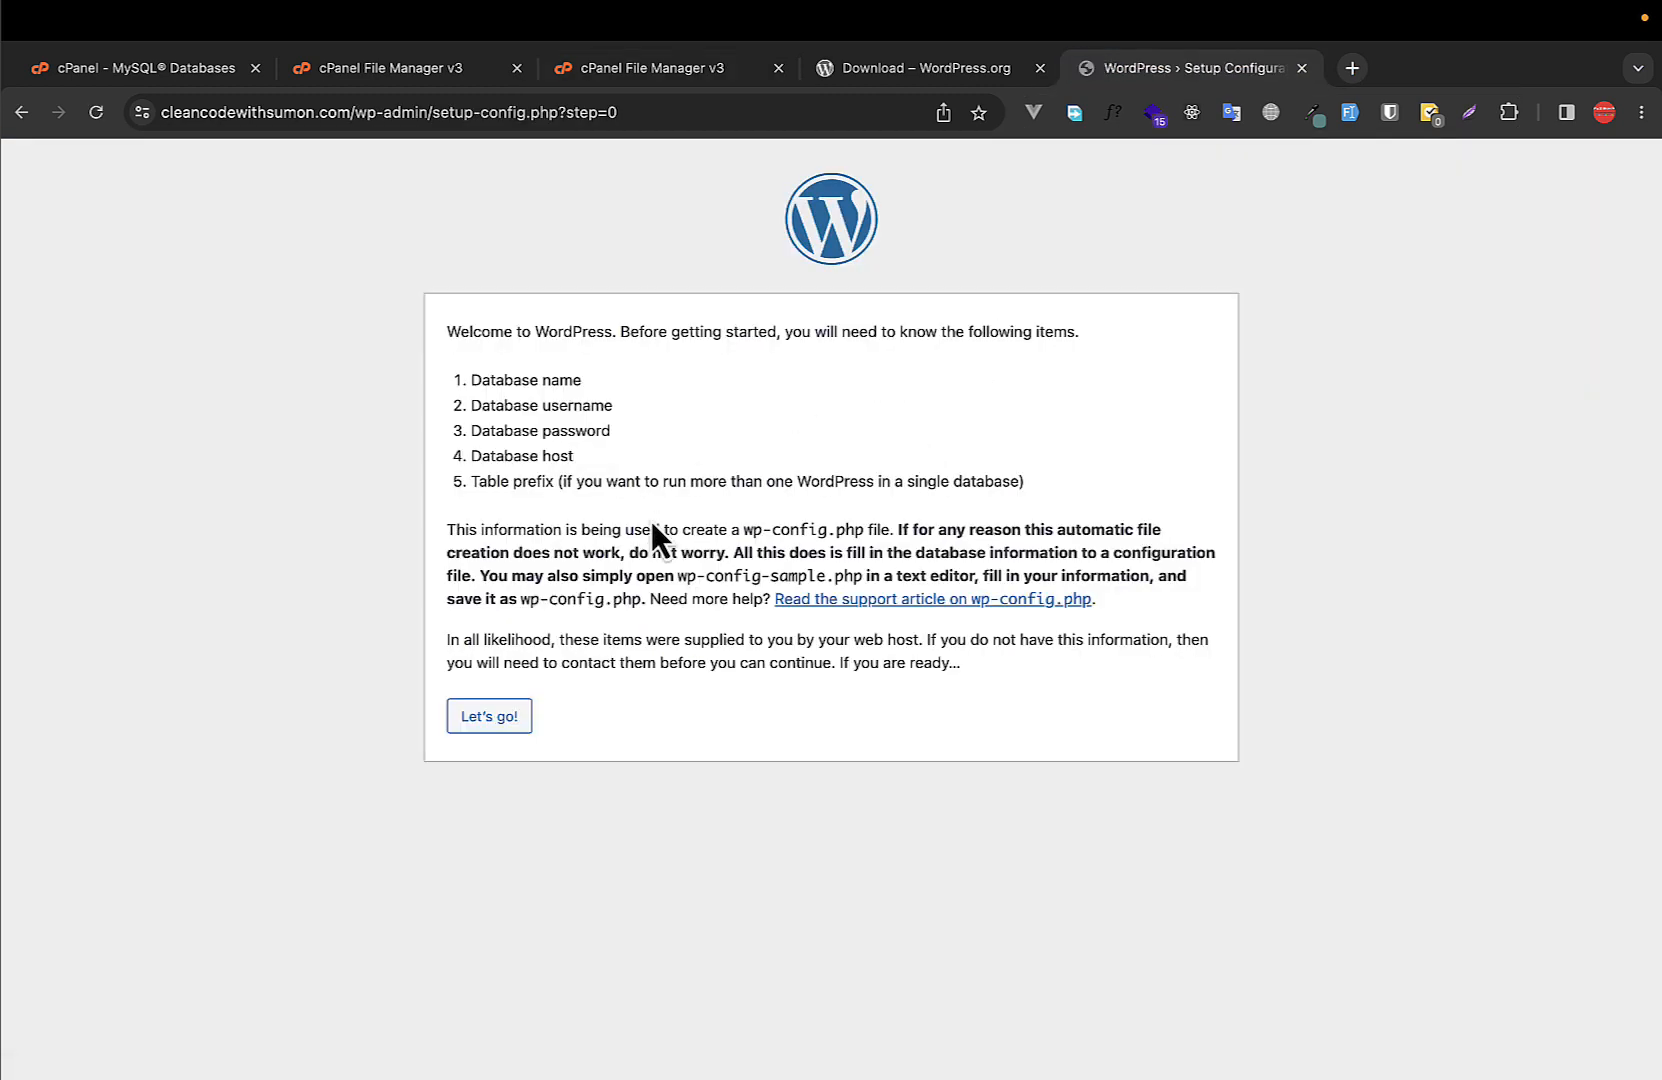
{"action": "left_click", "coordinate": [480, 718]}
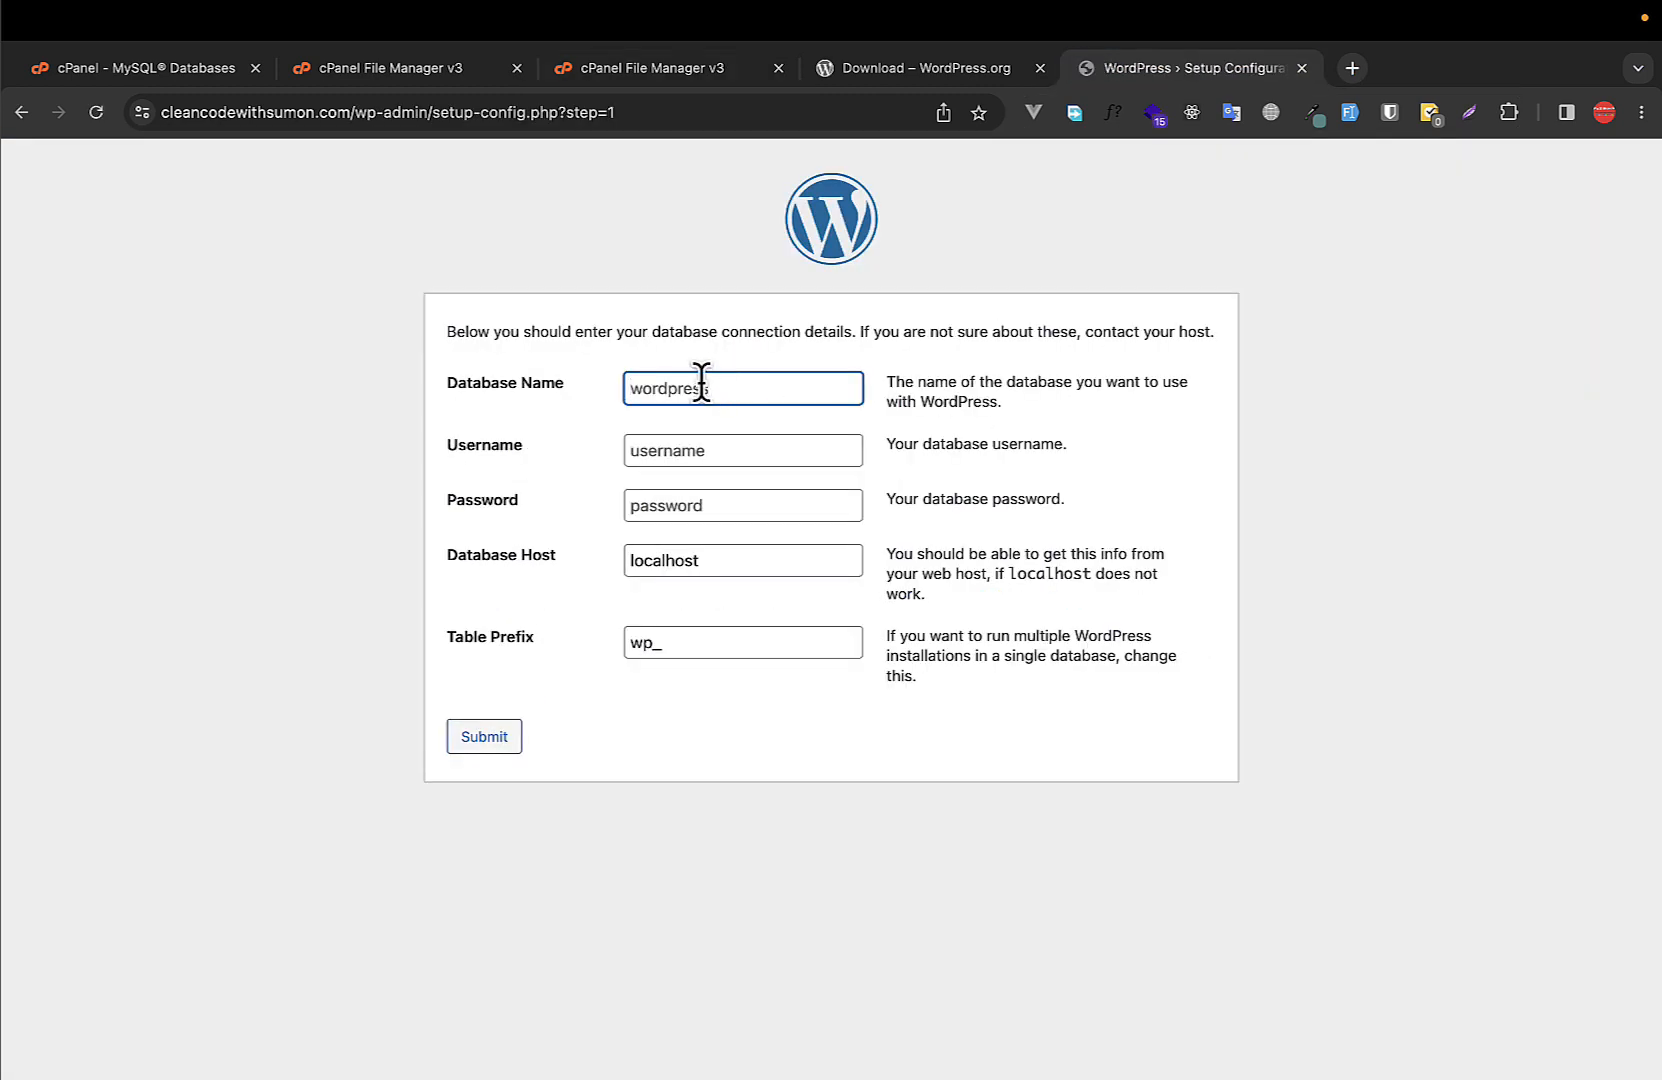
{"action": "left_click", "coordinate": [666, 452]}
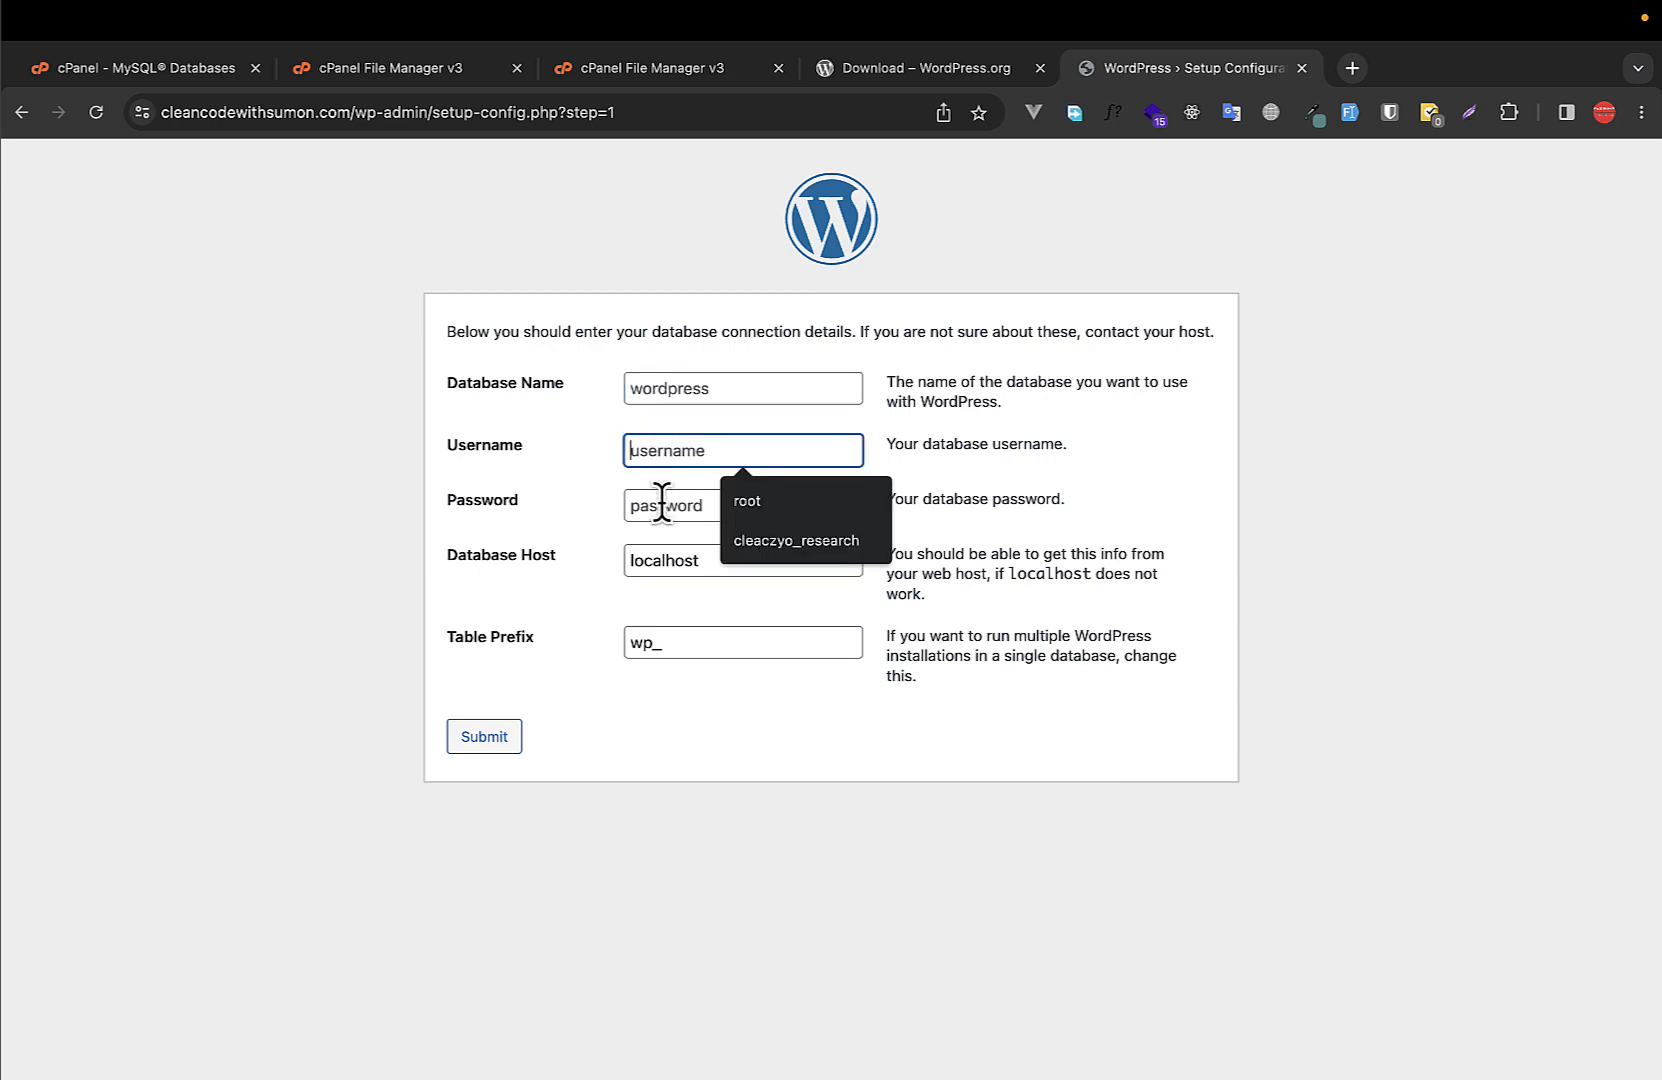
{"action": "left_click", "coordinate": [662, 502]}
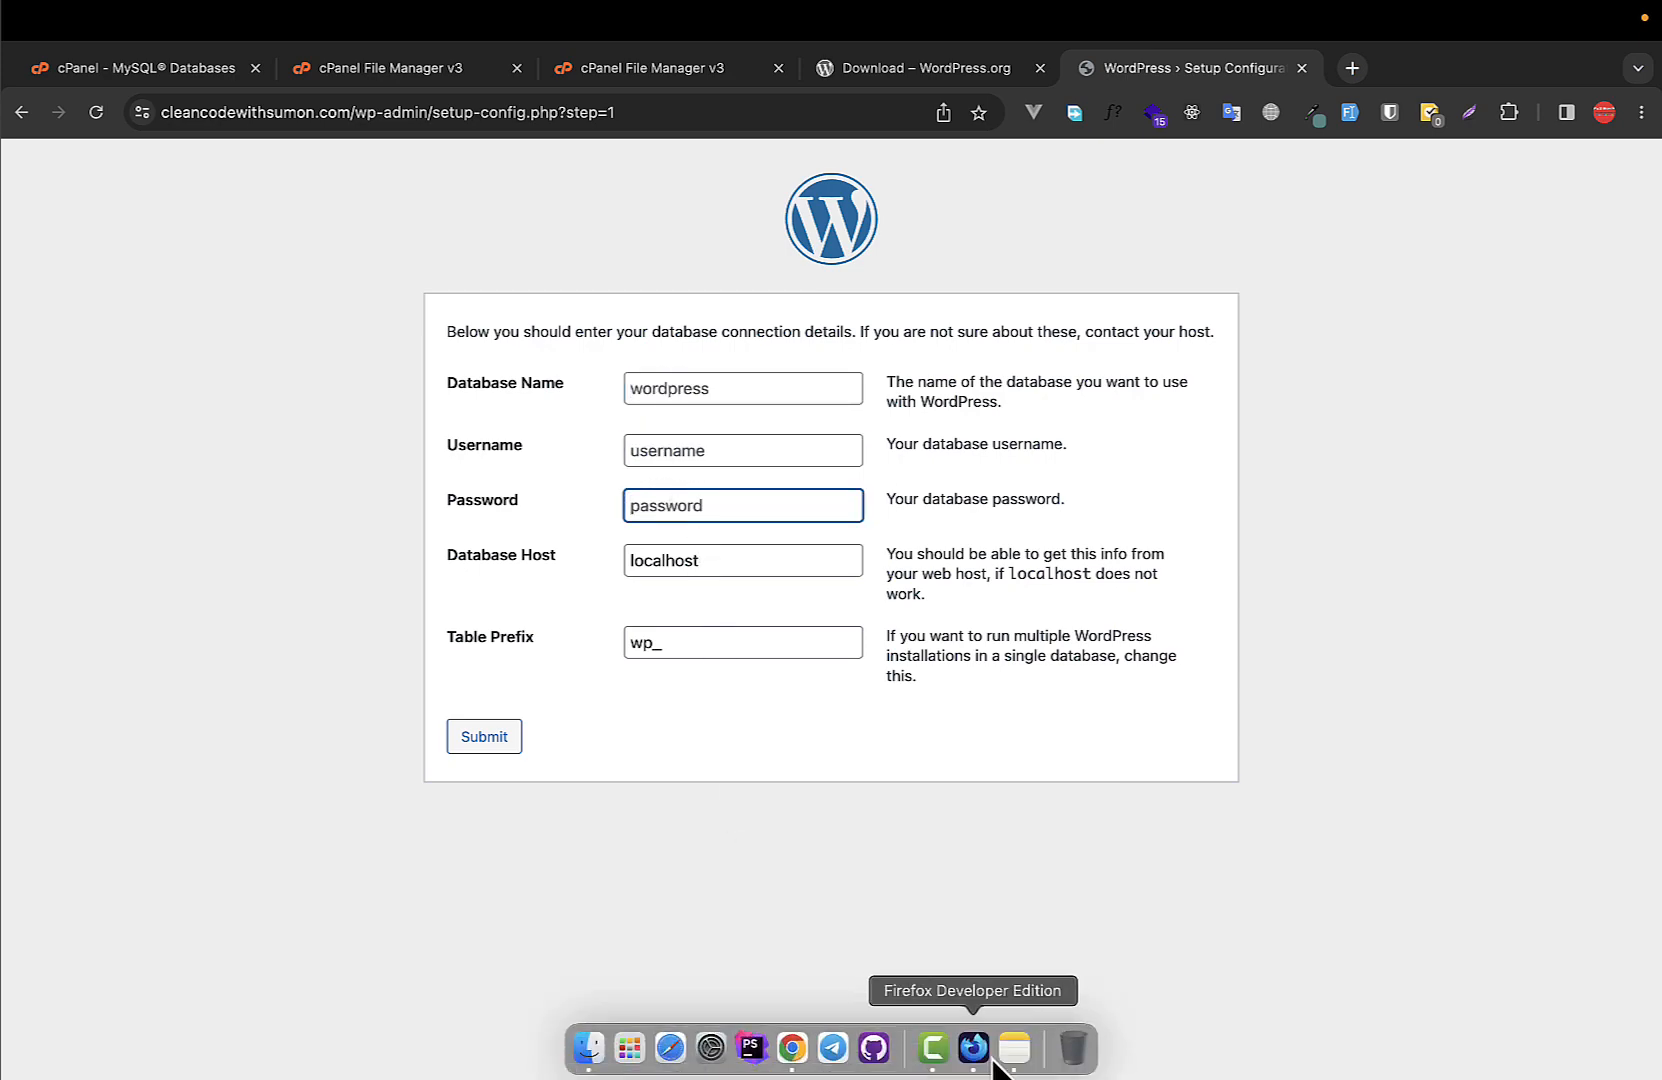
Fill in the cleaczyo_demo database name, username and password from Notes, then submit and start the installation
{"action": "left_click", "coordinate": [1017, 1055]}
{"action": "double_click", "coordinate": [855, 340]}
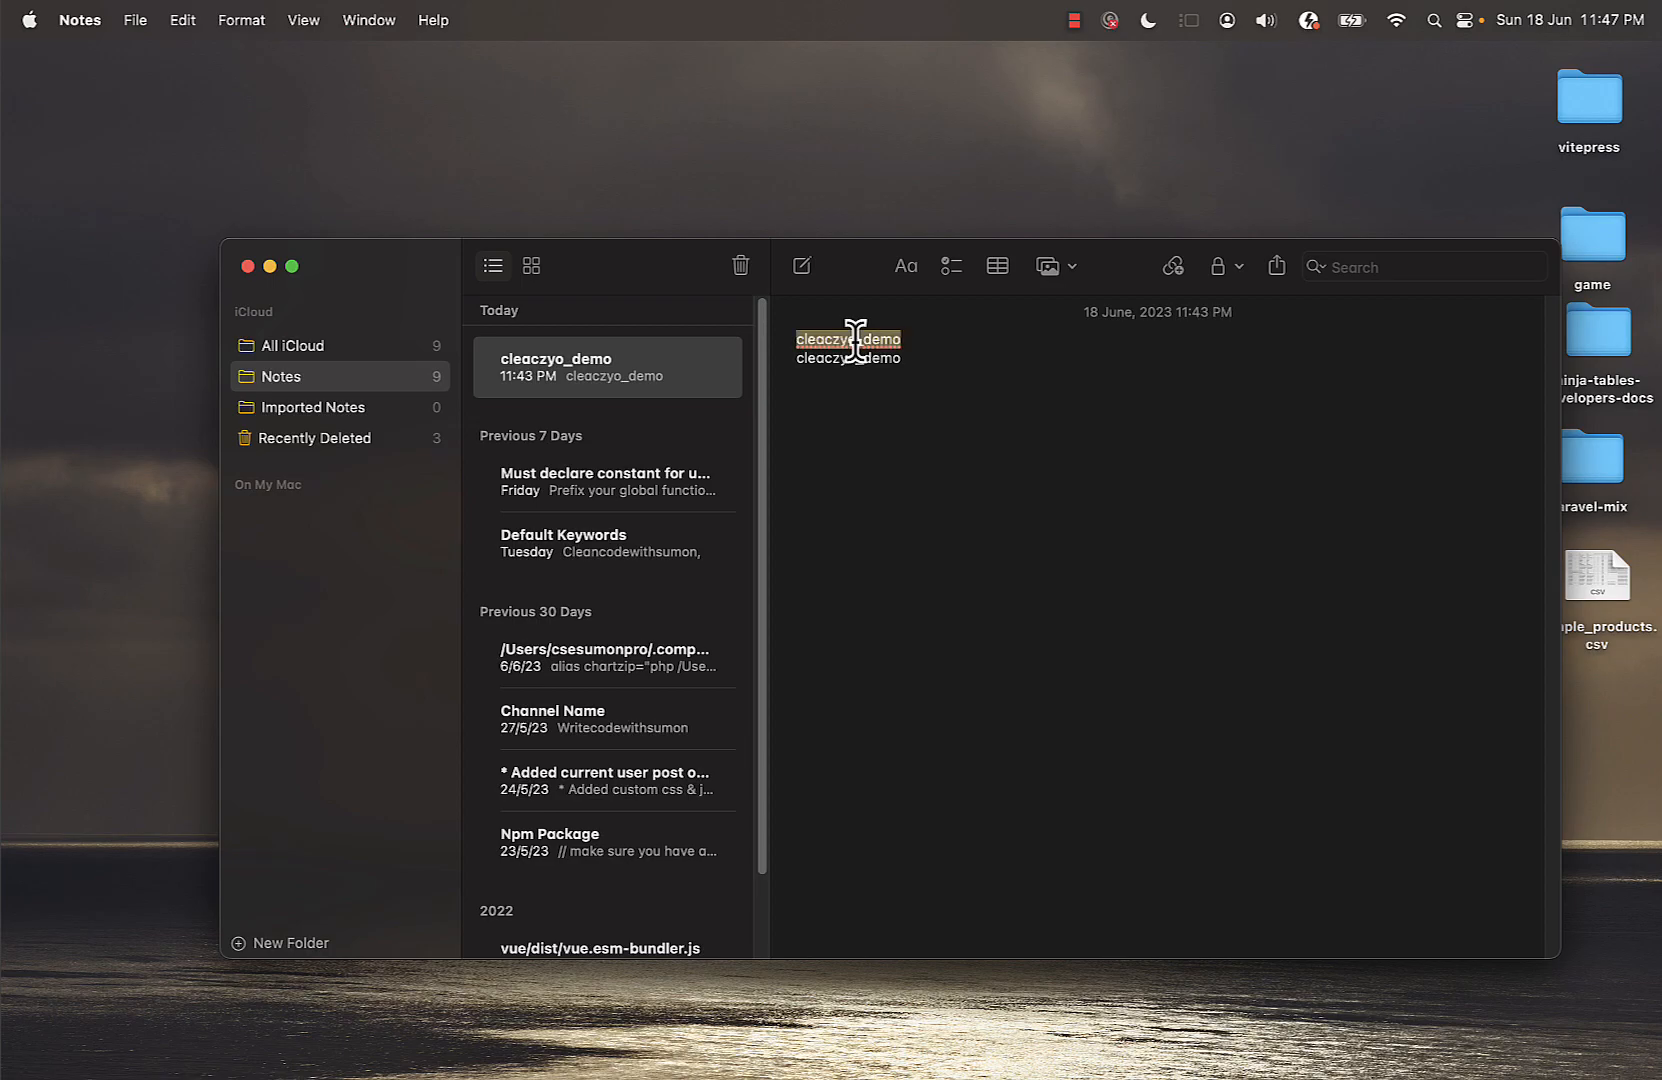
{"action": "key", "text": "super+c"}
{"action": "key", "text": "ctrl+Right"}
{"action": "left_click", "coordinate": [707, 390]}
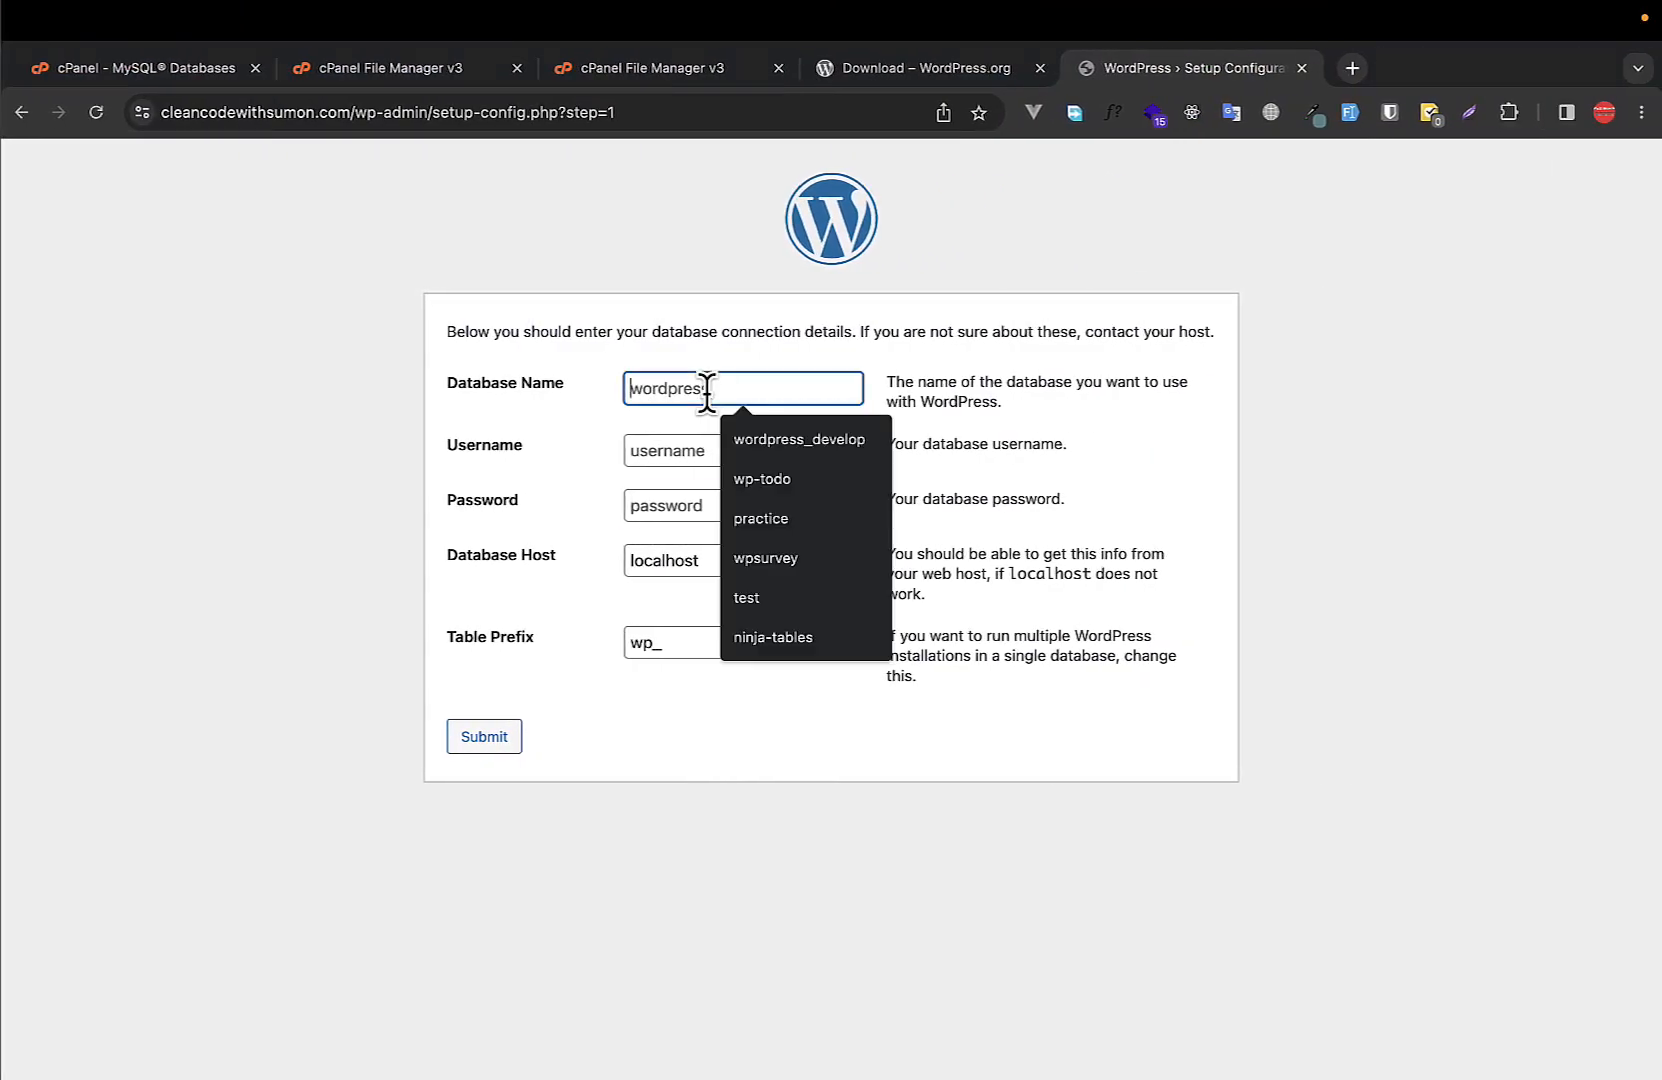
{"action": "key", "text": "super+v"}
{"action": "left_click", "coordinate": [670, 447]}
{"action": "key", "text": "super+v"}
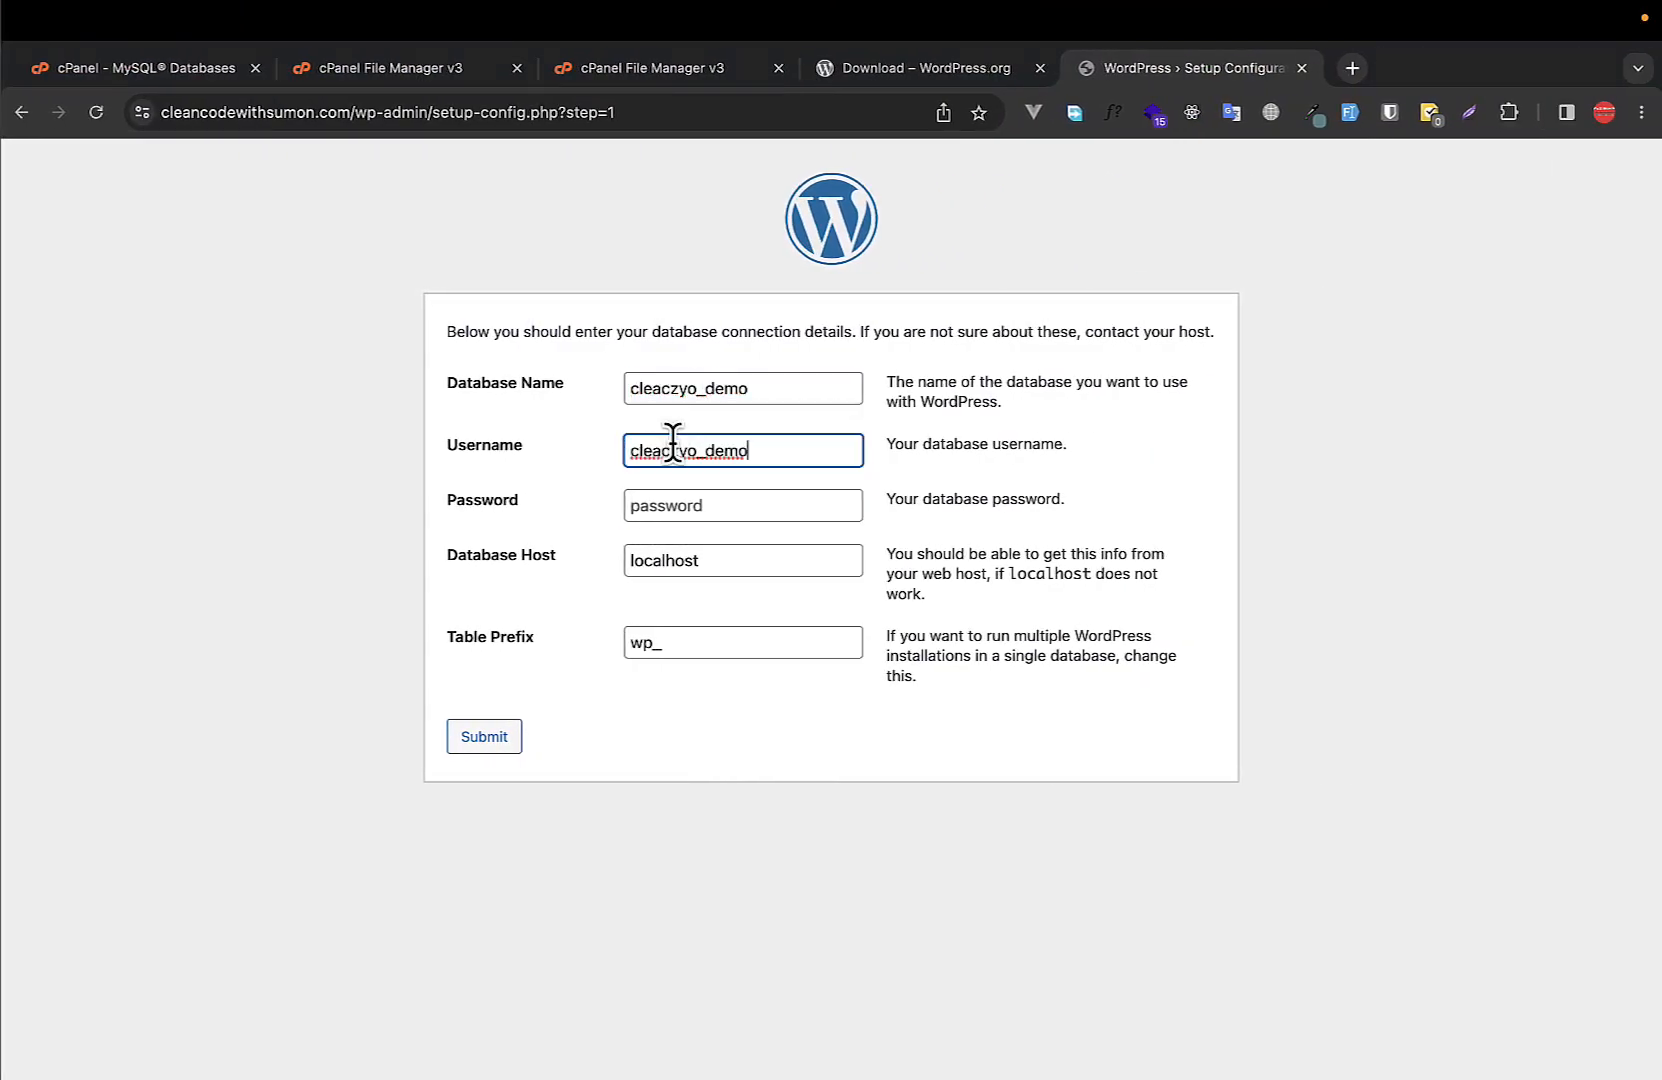
{"action": "left_click", "coordinate": [673, 506]}
{"action": "key", "text": "super+v"}
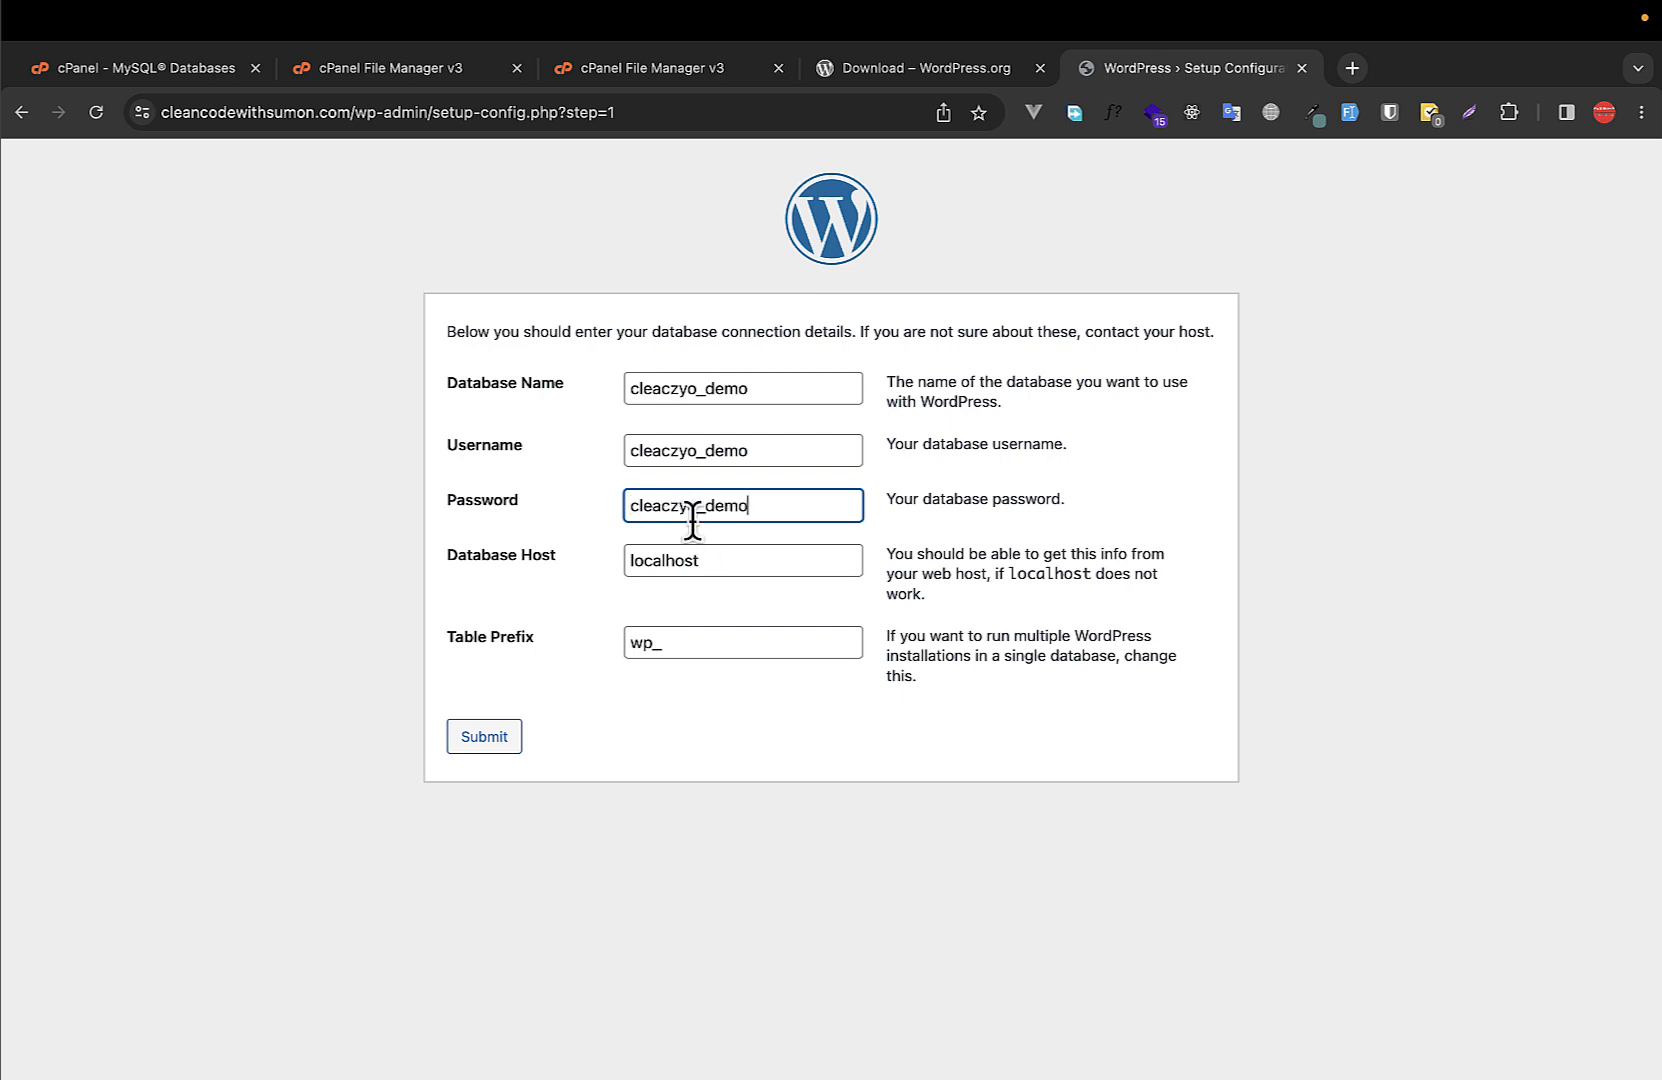
{"action": "left_click", "coordinate": [478, 745]}
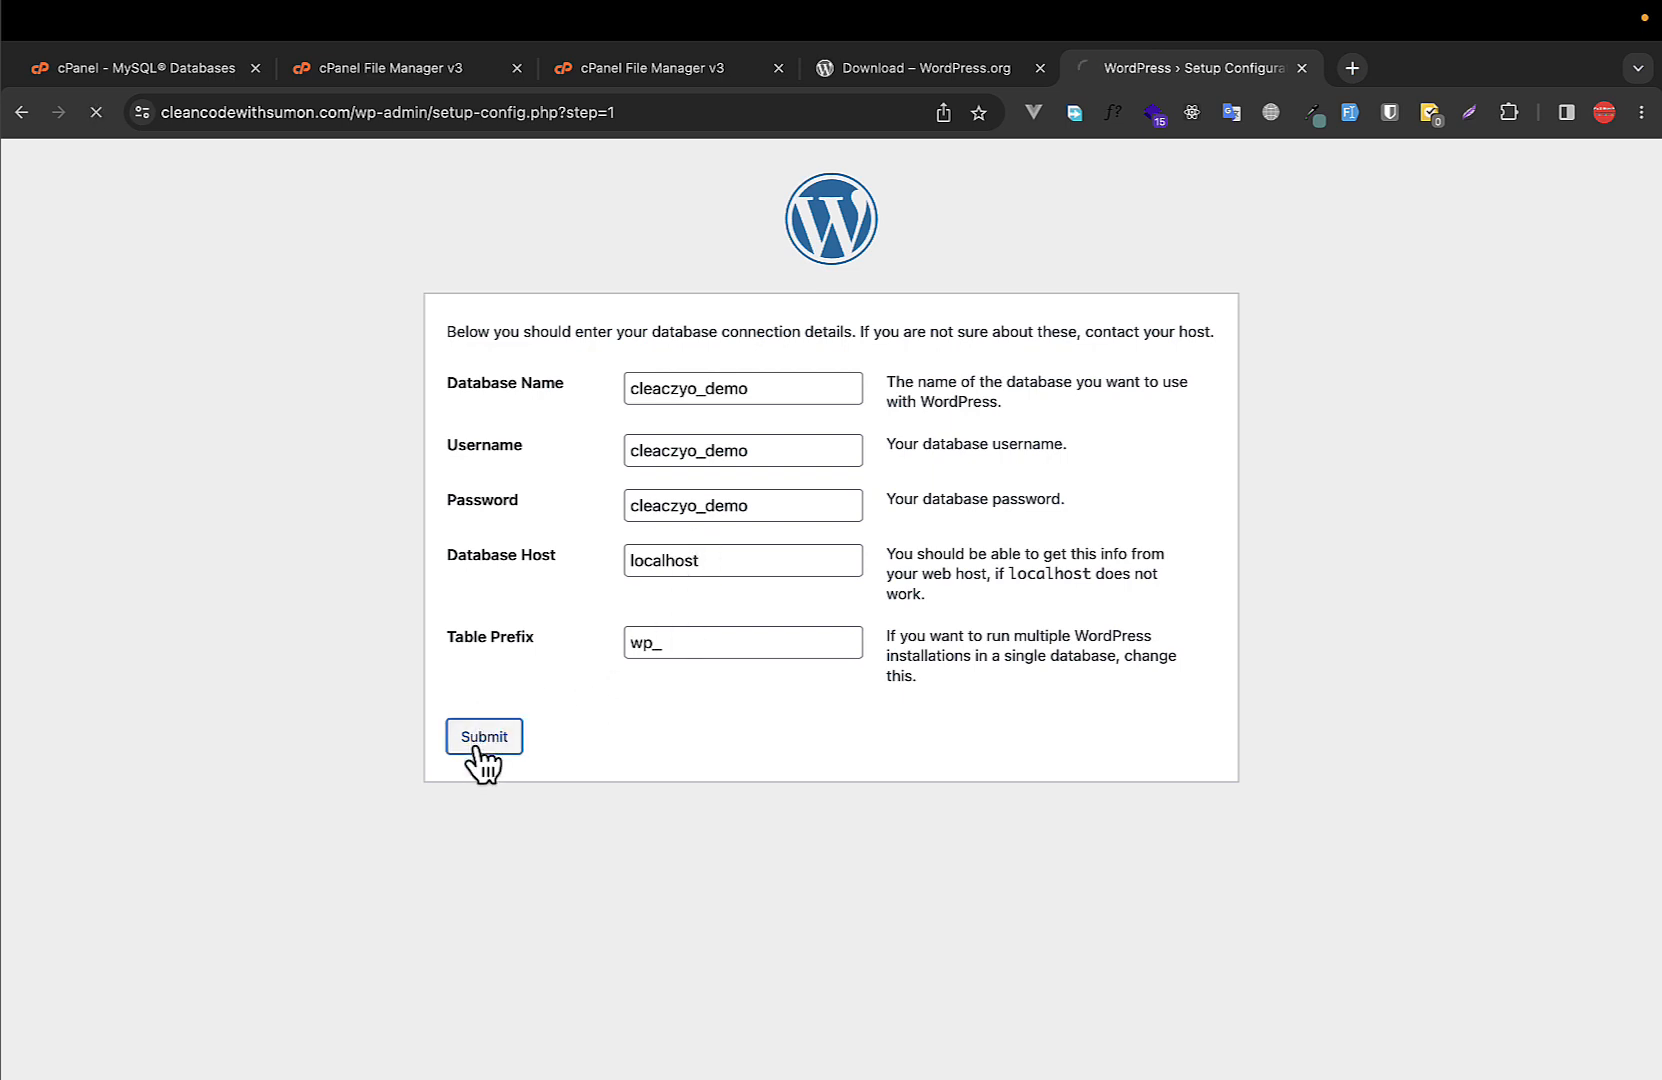
{"action": "left_click", "coordinate": [513, 419]}
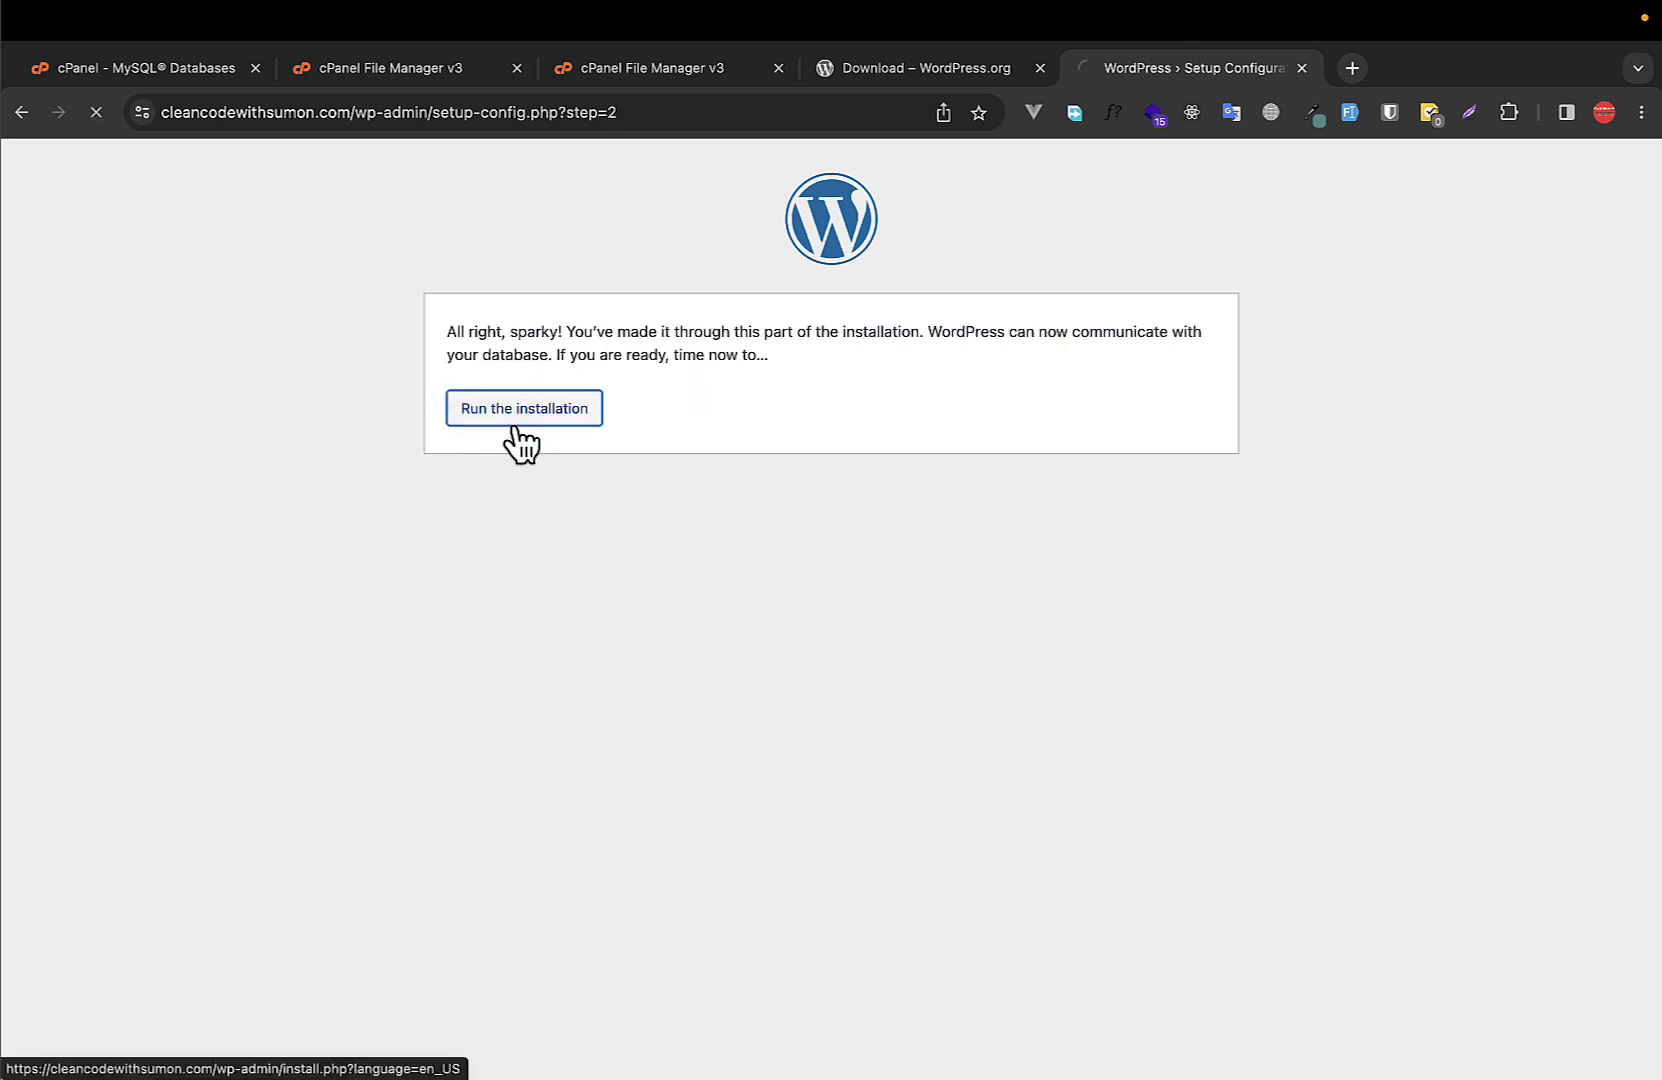
Enter site title 'Demo Site' and administrator username 'admin'
{"action": "scroll", "coordinate": [714, 577], "scroll_direction": "down", "scroll_amount": 2}
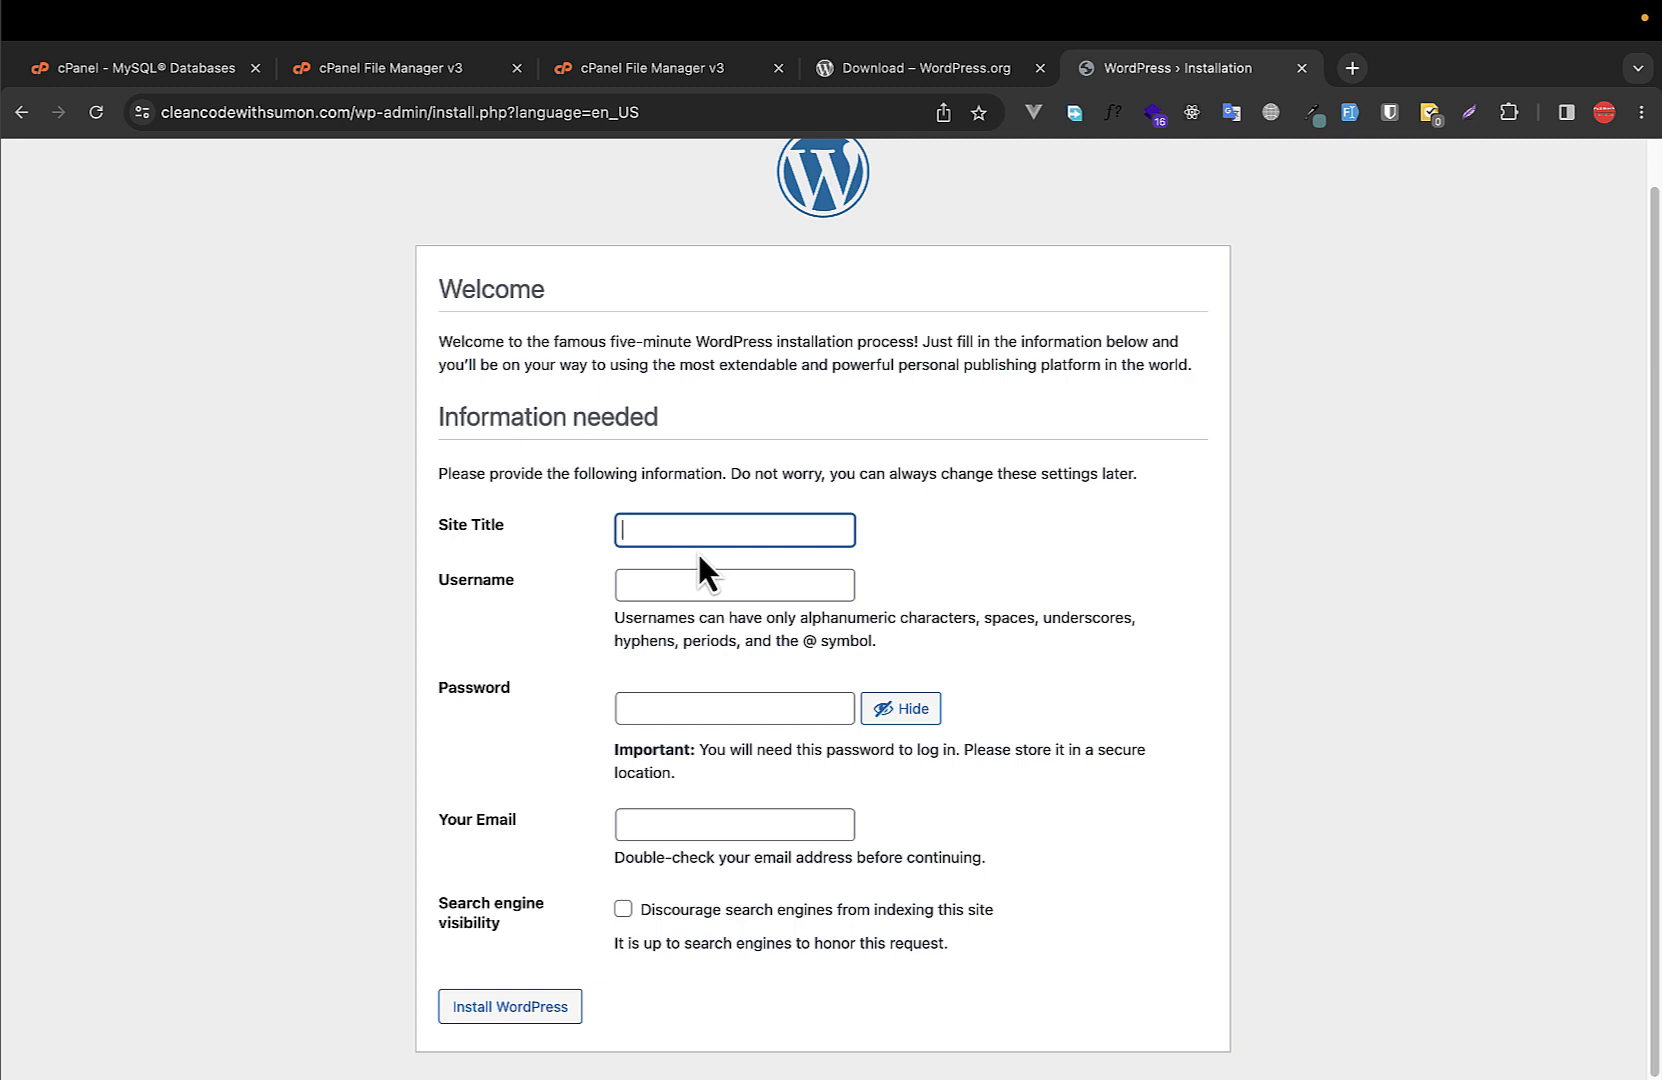
{"action": "type", "text": "Demo Site"}
{"action": "left_click", "coordinate": [676, 583]}
{"action": "type", "text": "adnibn"}
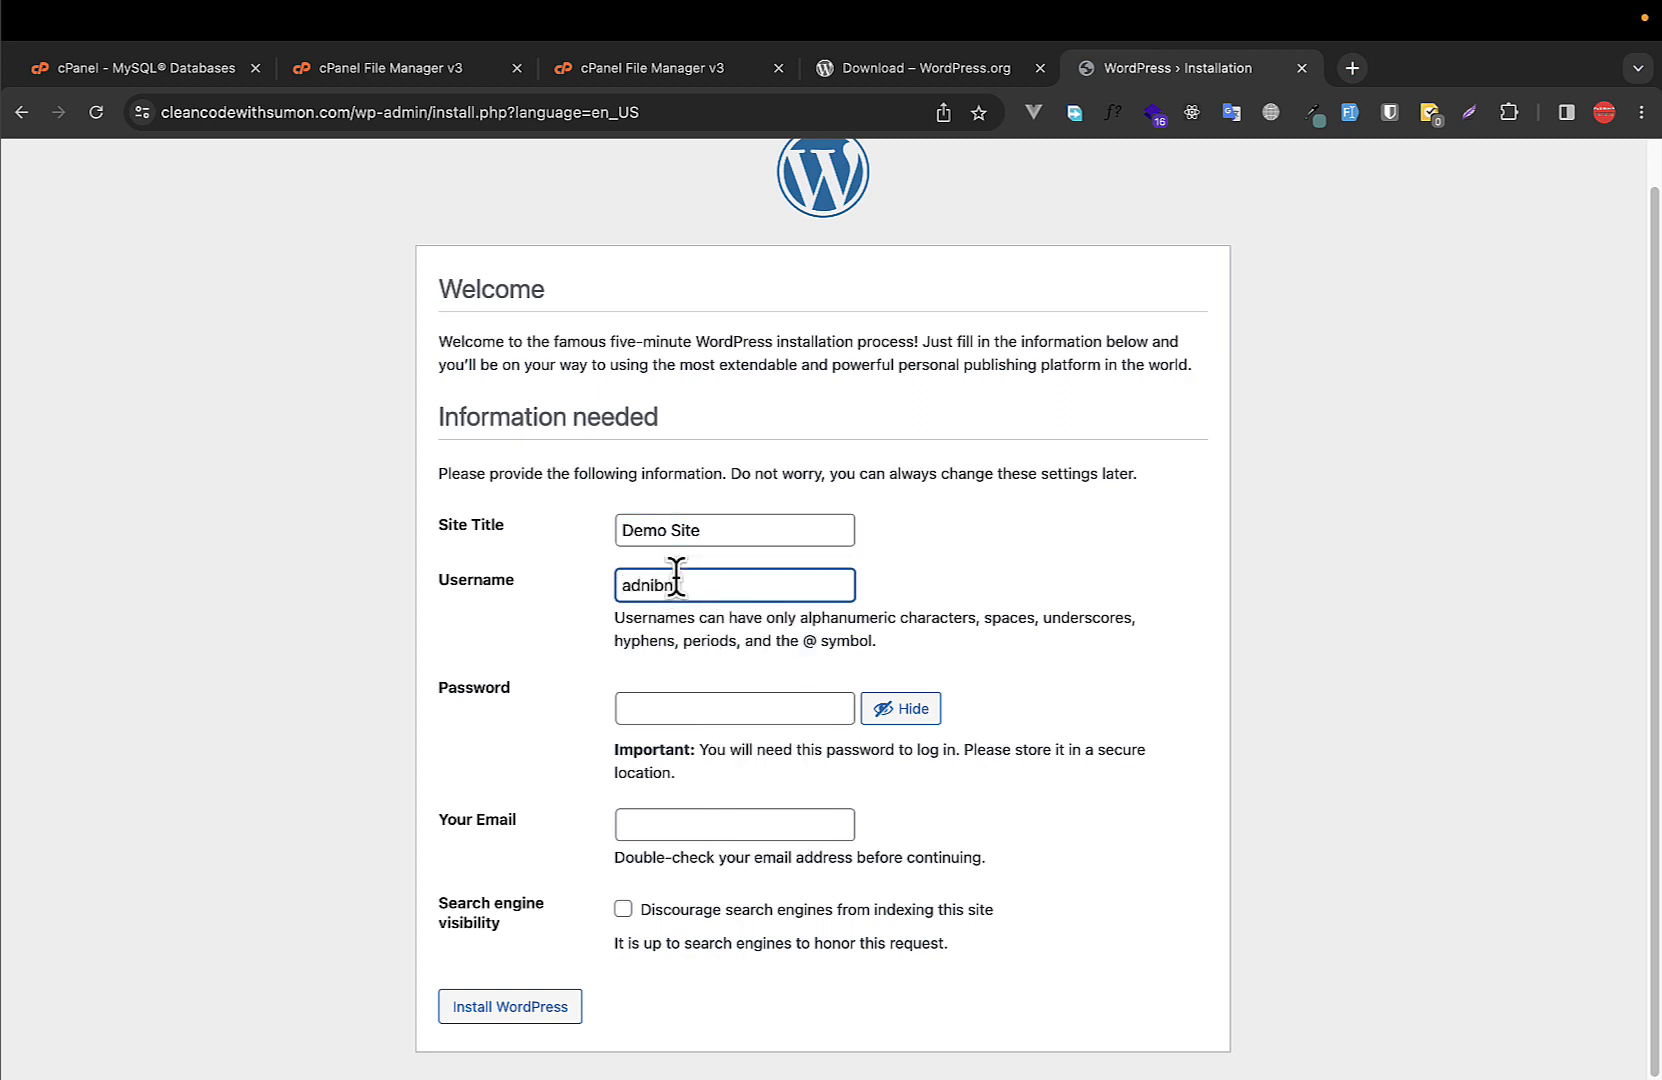
{"action": "key", "text": "BackSpace"}
{"action": "key", "text": "BackSpace"}
{"action": "key", "text": "BackSpace"}
{"action": "key", "text": "BackSpace"}
{"action": "type", "text": "min"}
Set a confirmed weak admin password and saved e-mail, discourage search engines, and install WordPress
{"action": "left_click", "coordinate": [657, 714]}
{"action": "type", "text": "admin"}
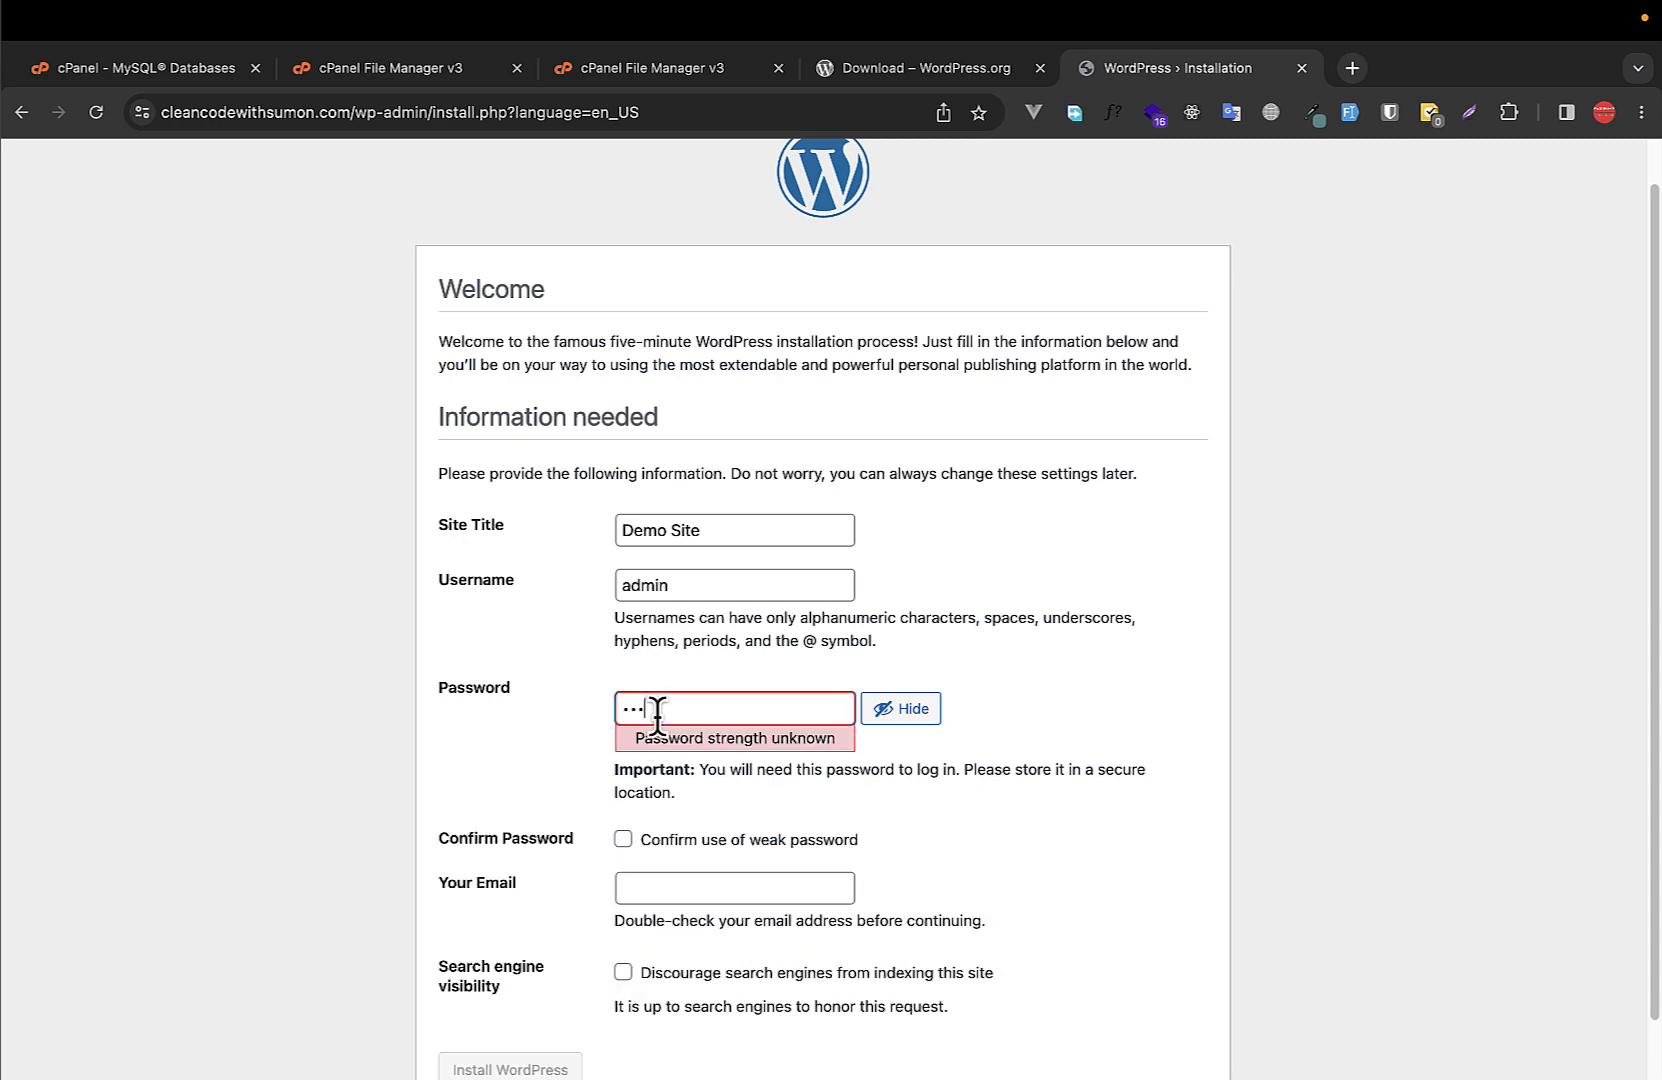
{"action": "left_click", "coordinate": [623, 839]}
{"action": "scroll", "coordinate": [630, 850], "scroll_direction": "down", "scroll_amount": 1}
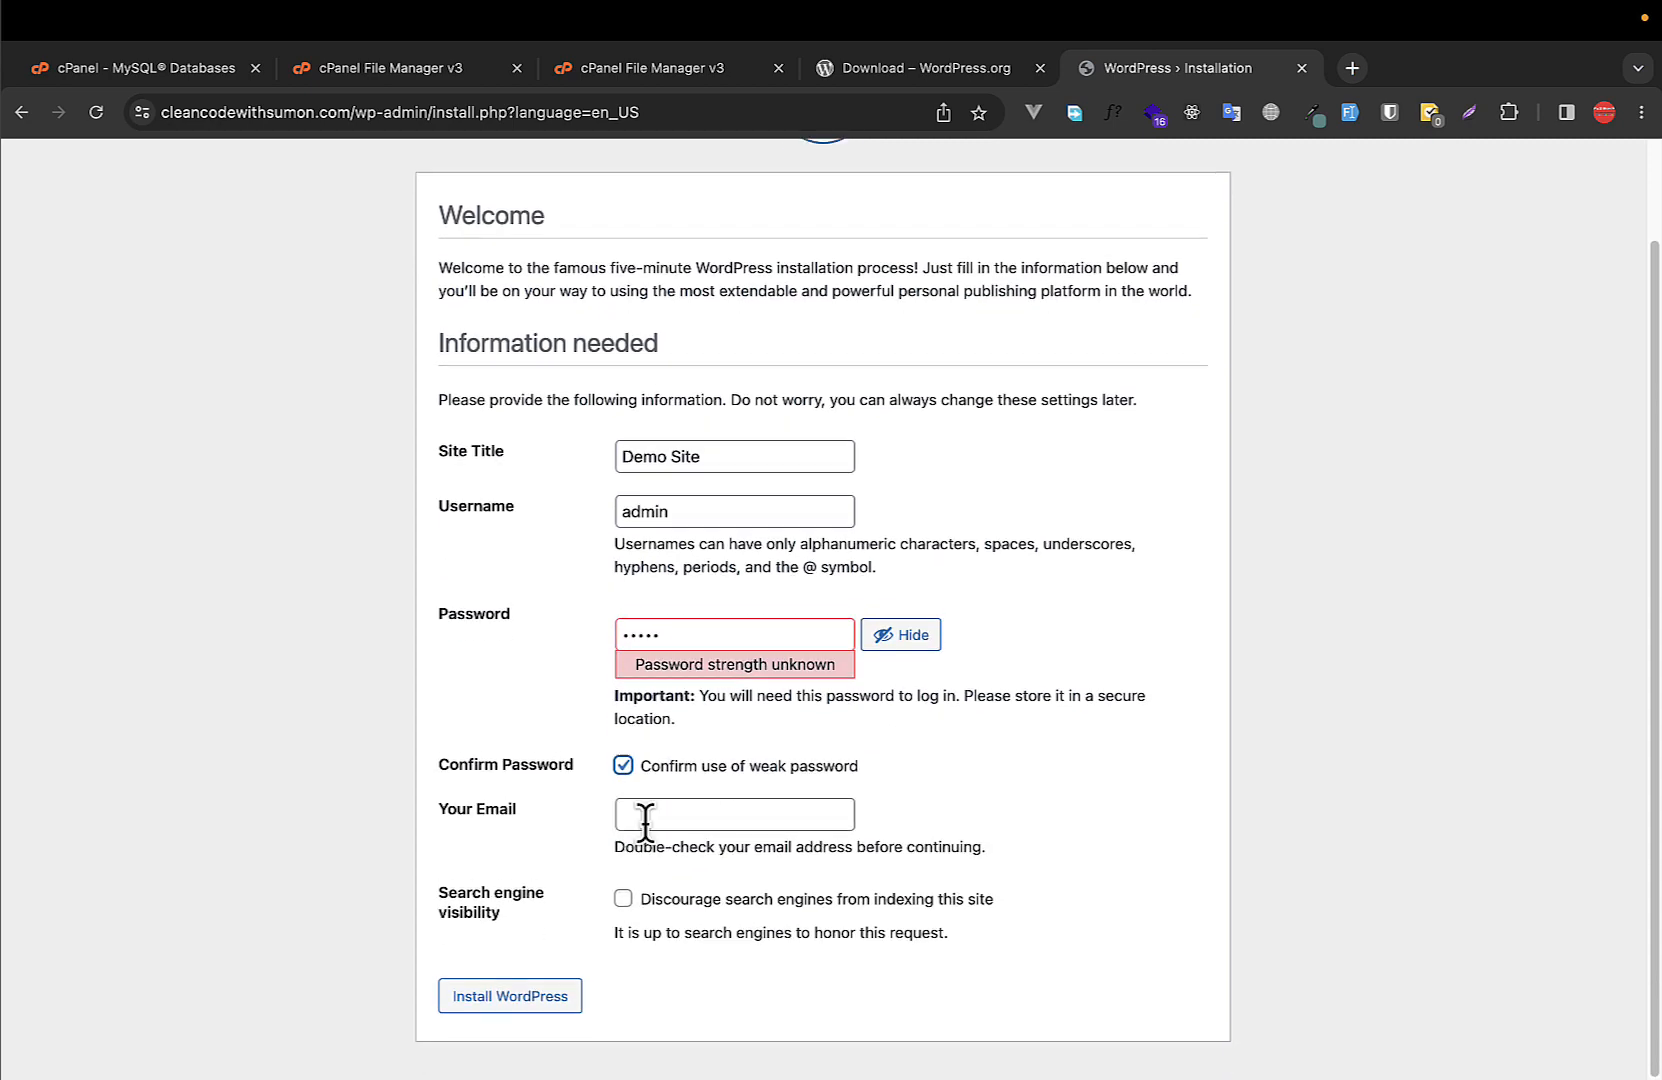
{"action": "left_click", "coordinate": [650, 824]}
{"action": "left_click", "coordinate": [770, 870]}
{"action": "left_click", "coordinate": [660, 905]}
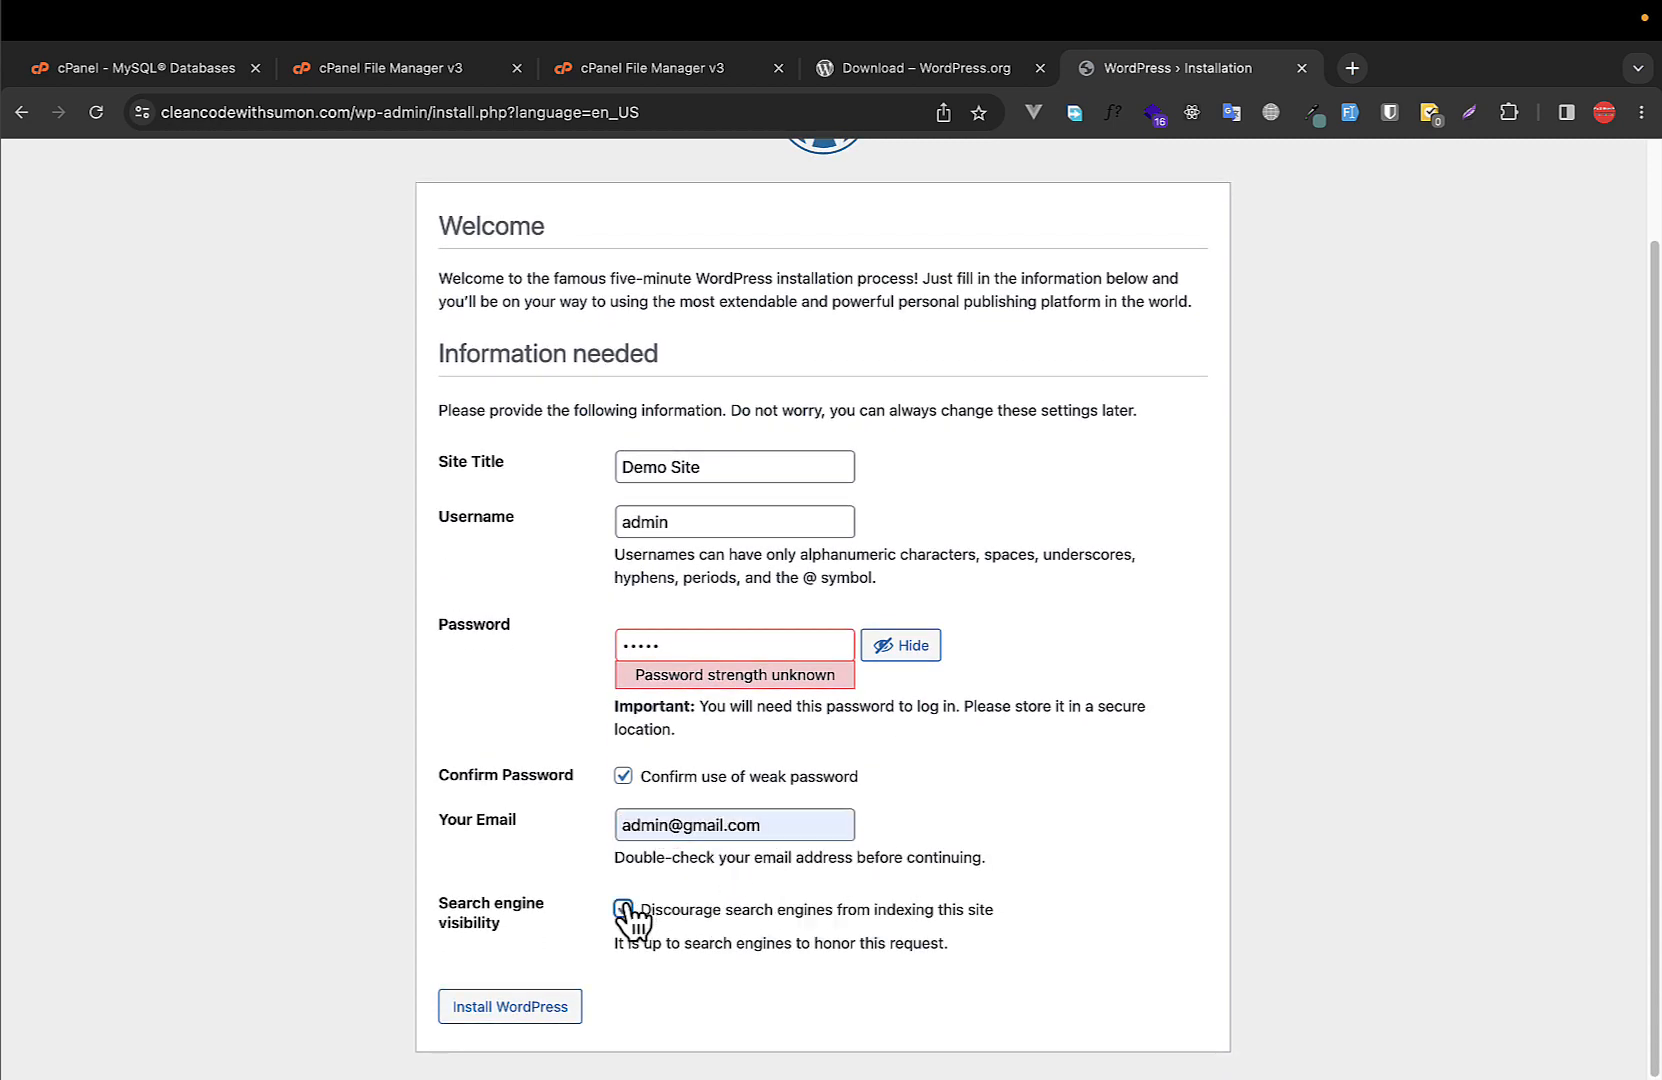
{"action": "left_click", "coordinate": [482, 1024]}
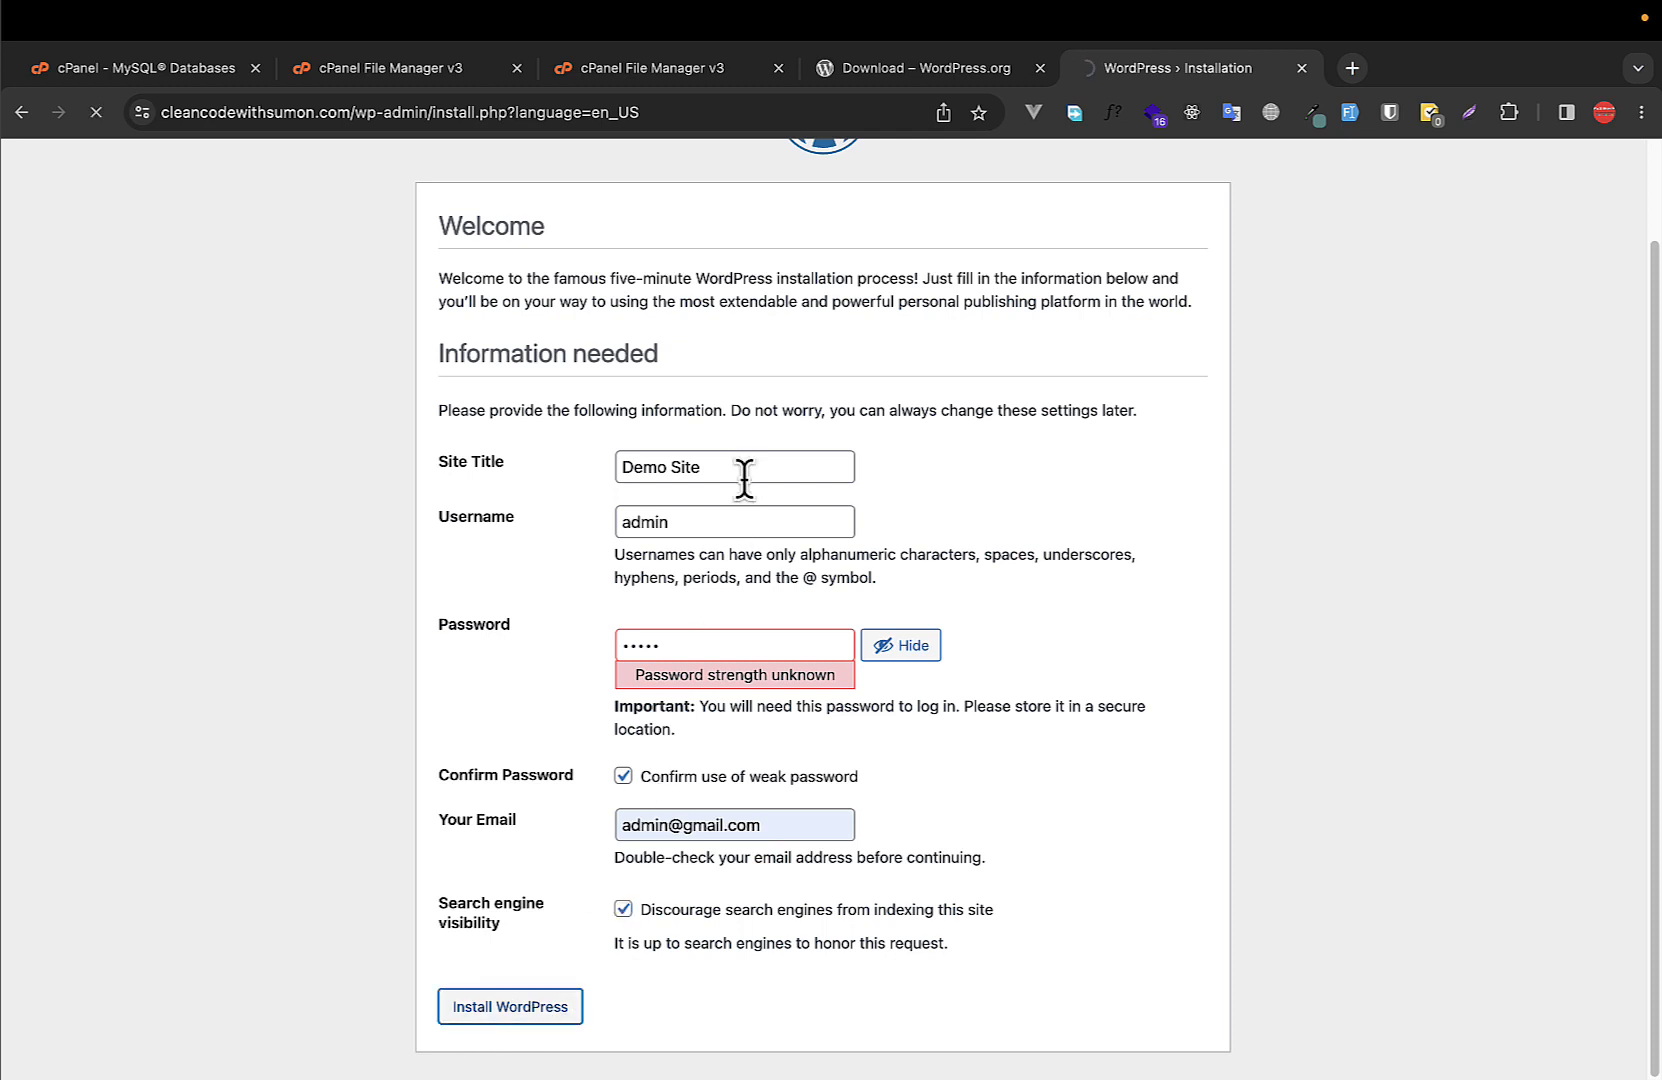
{"action": "left_click", "coordinate": [482, 575]}
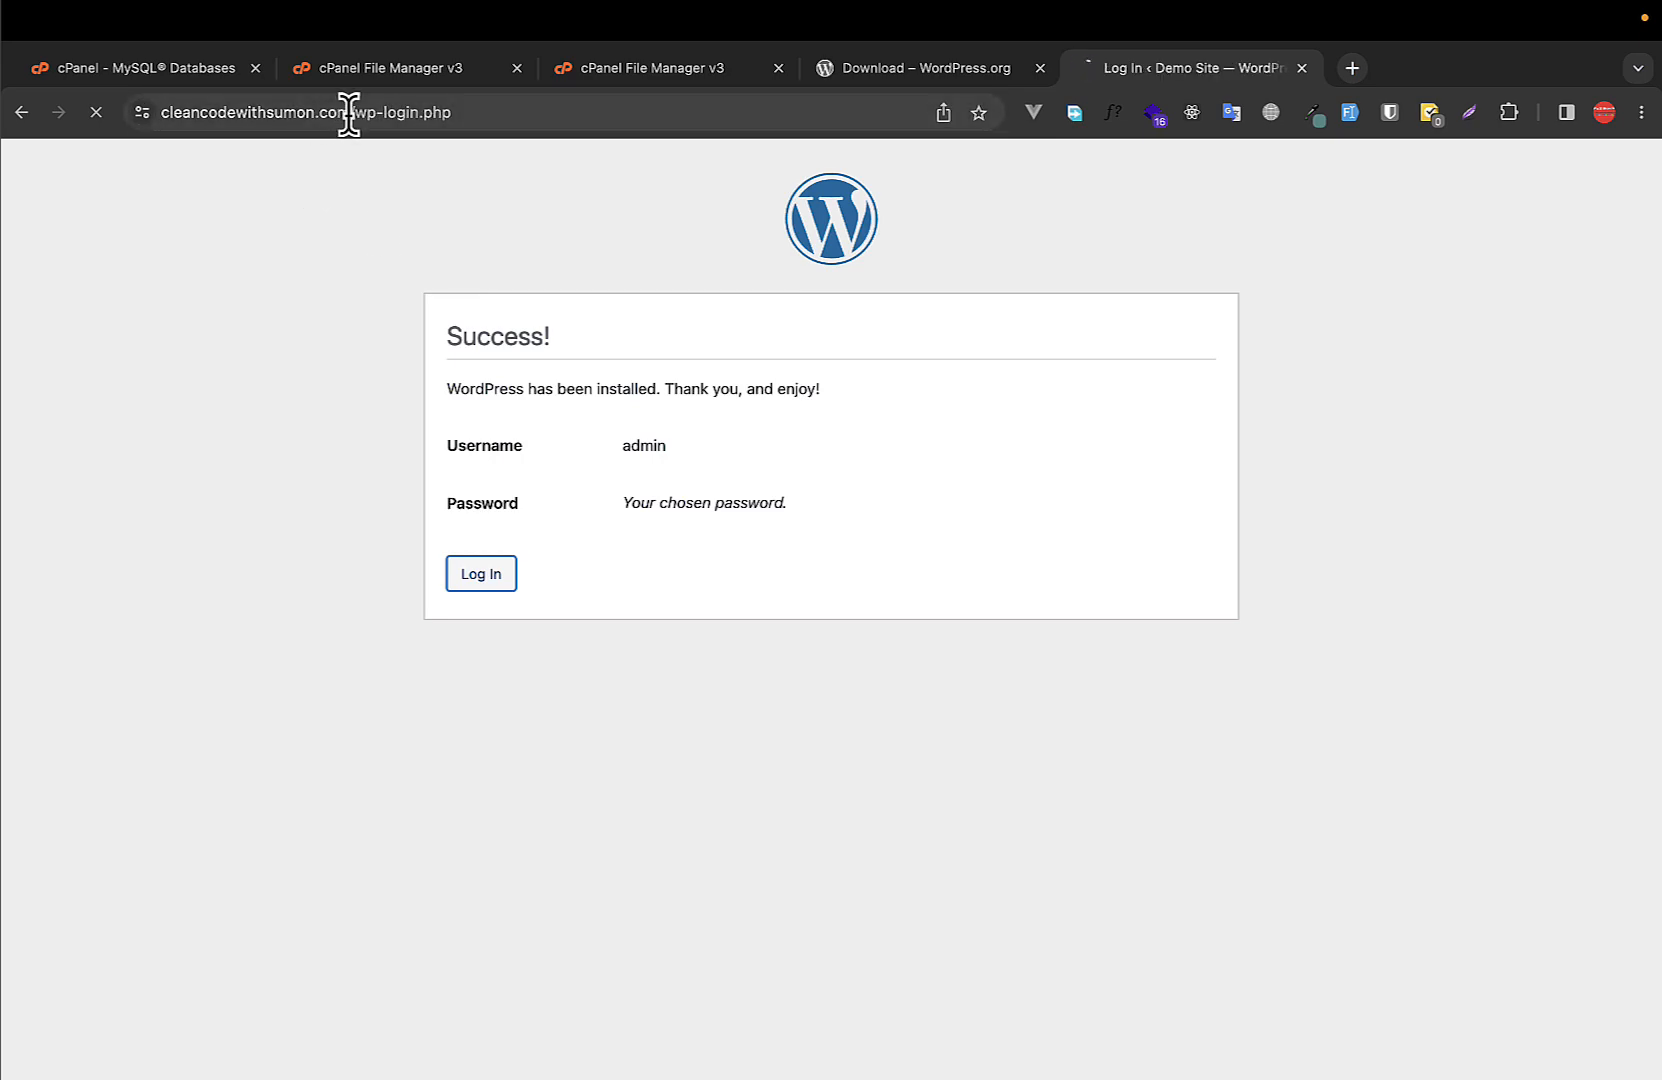
Copy the site's home address and open the Demo Site front page in a new tab
{"action": "left_click_drag", "start_coordinate": [345, 111], "coordinate": [163, 111]}
{"action": "right_click", "coordinate": [300, 108]}
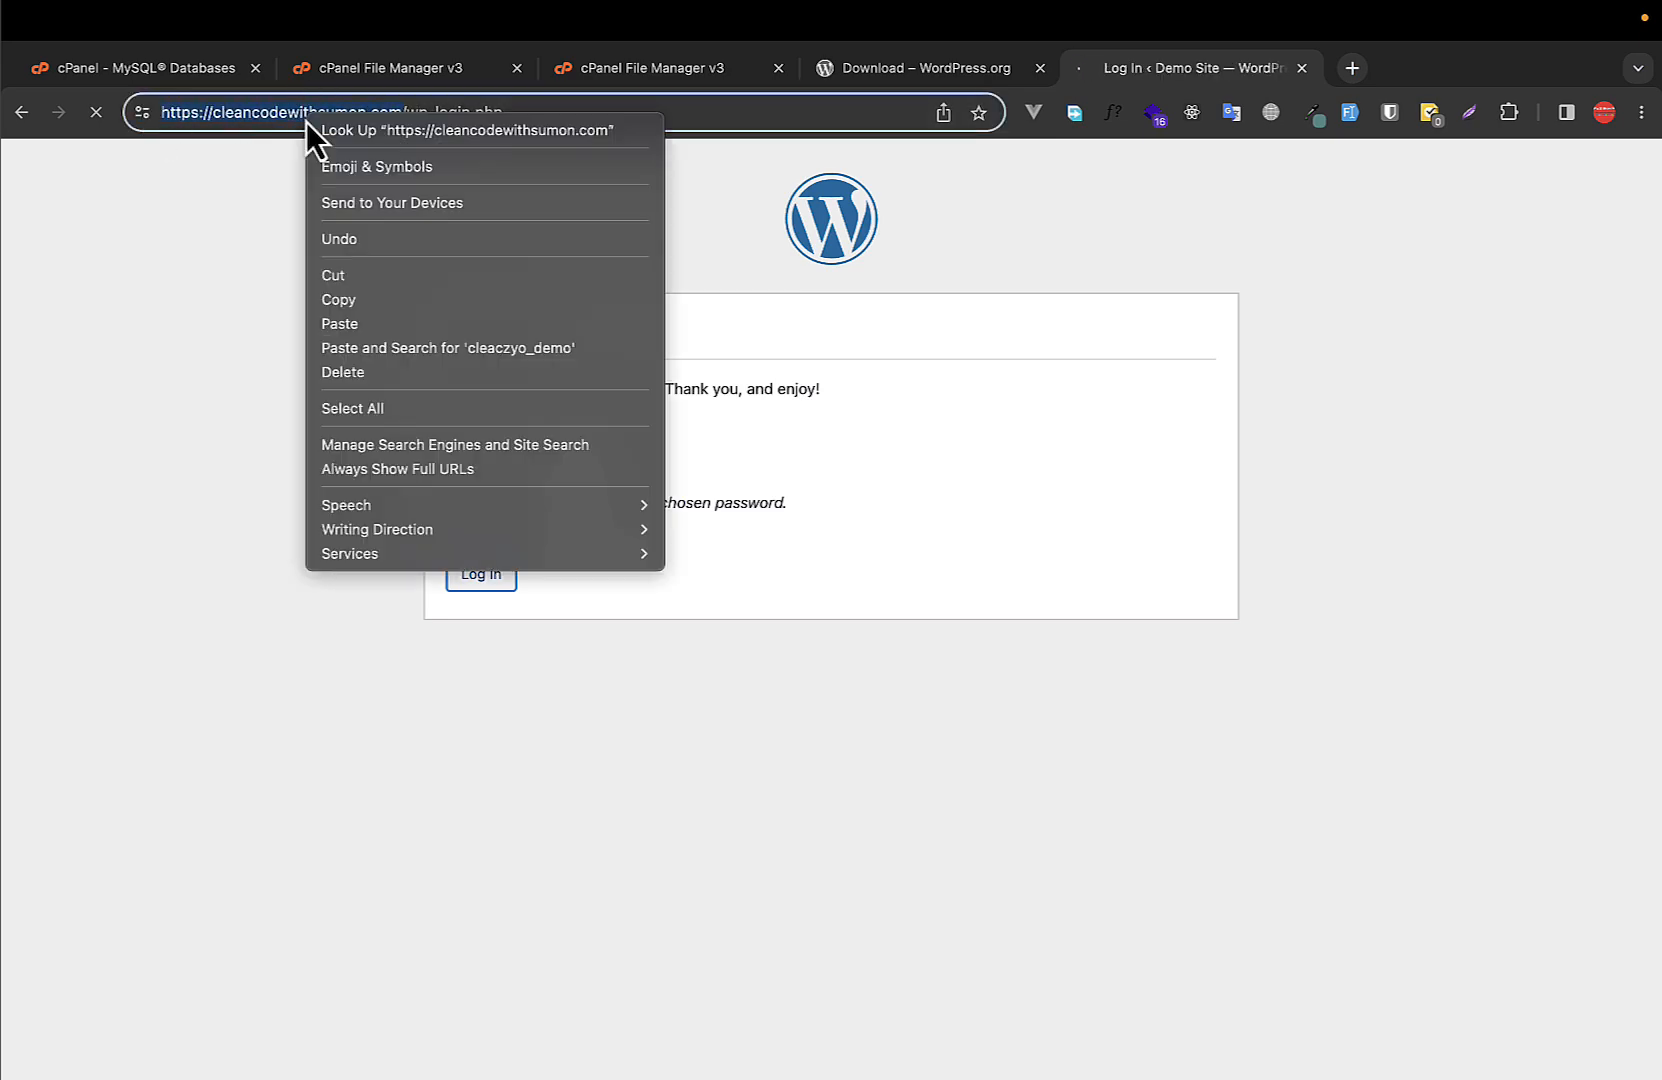
{"action": "left_click", "coordinate": [367, 298]}
{"action": "left_click", "coordinate": [1356, 68]}
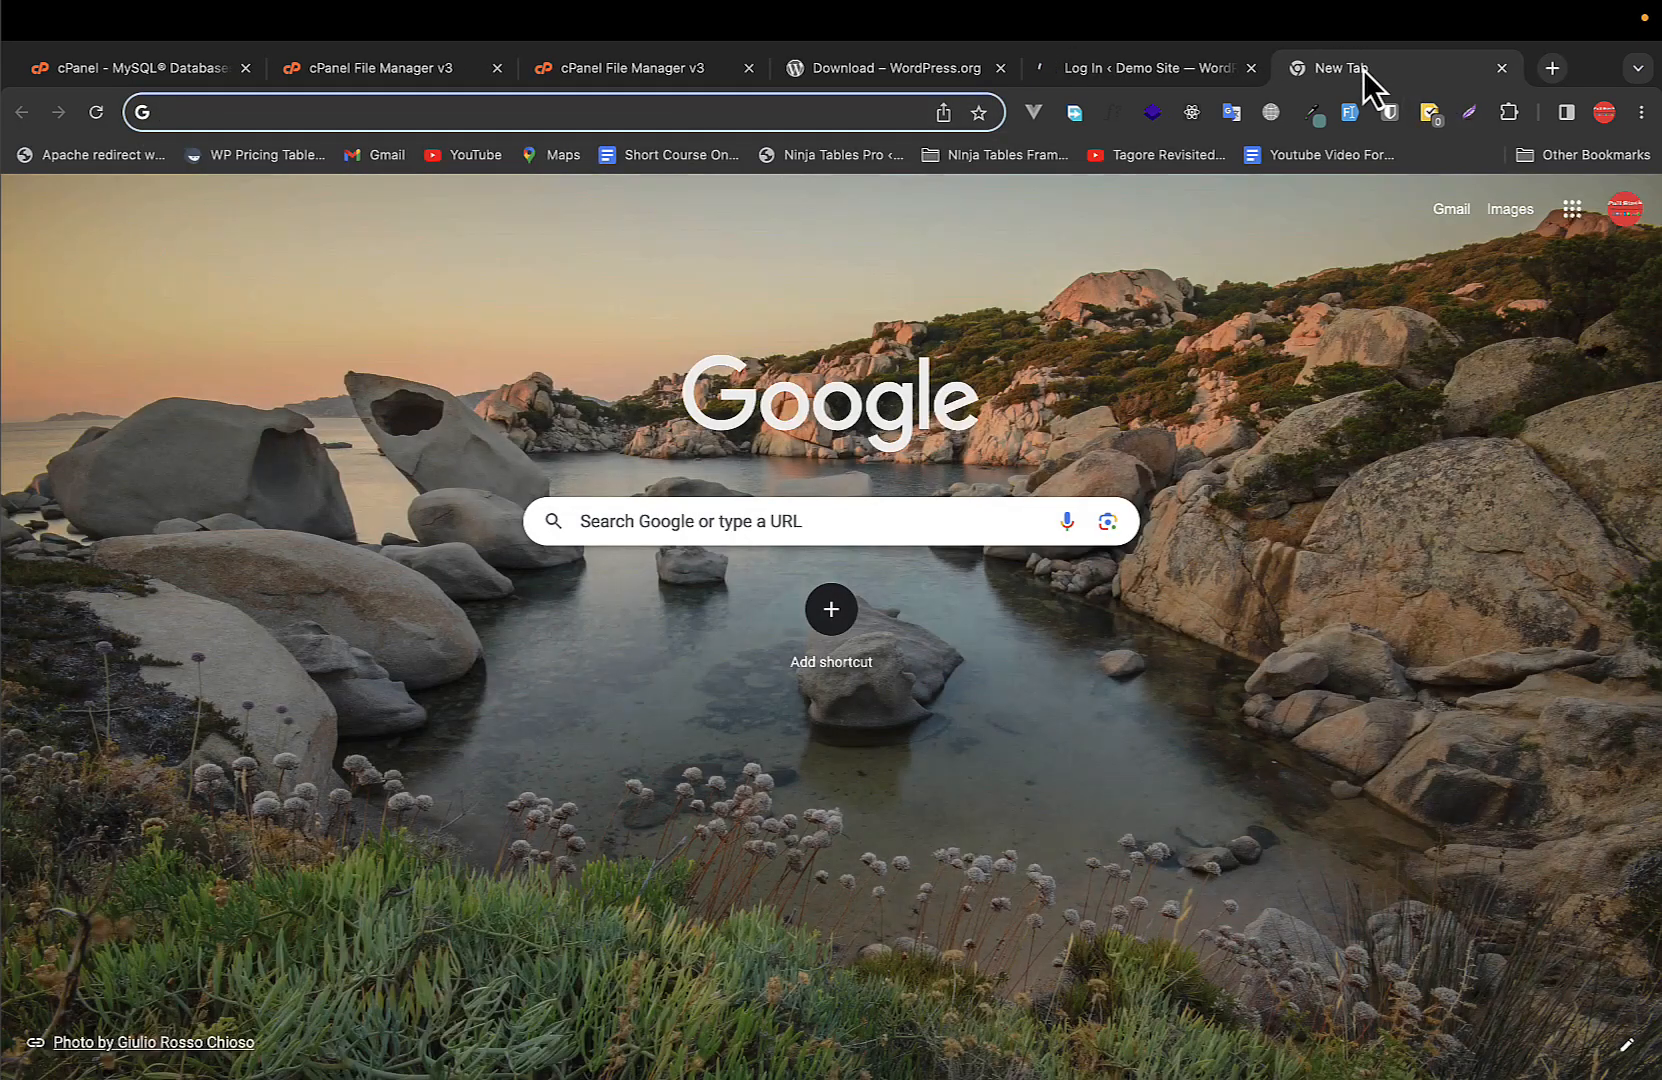
{"action": "key", "text": "super+v"}
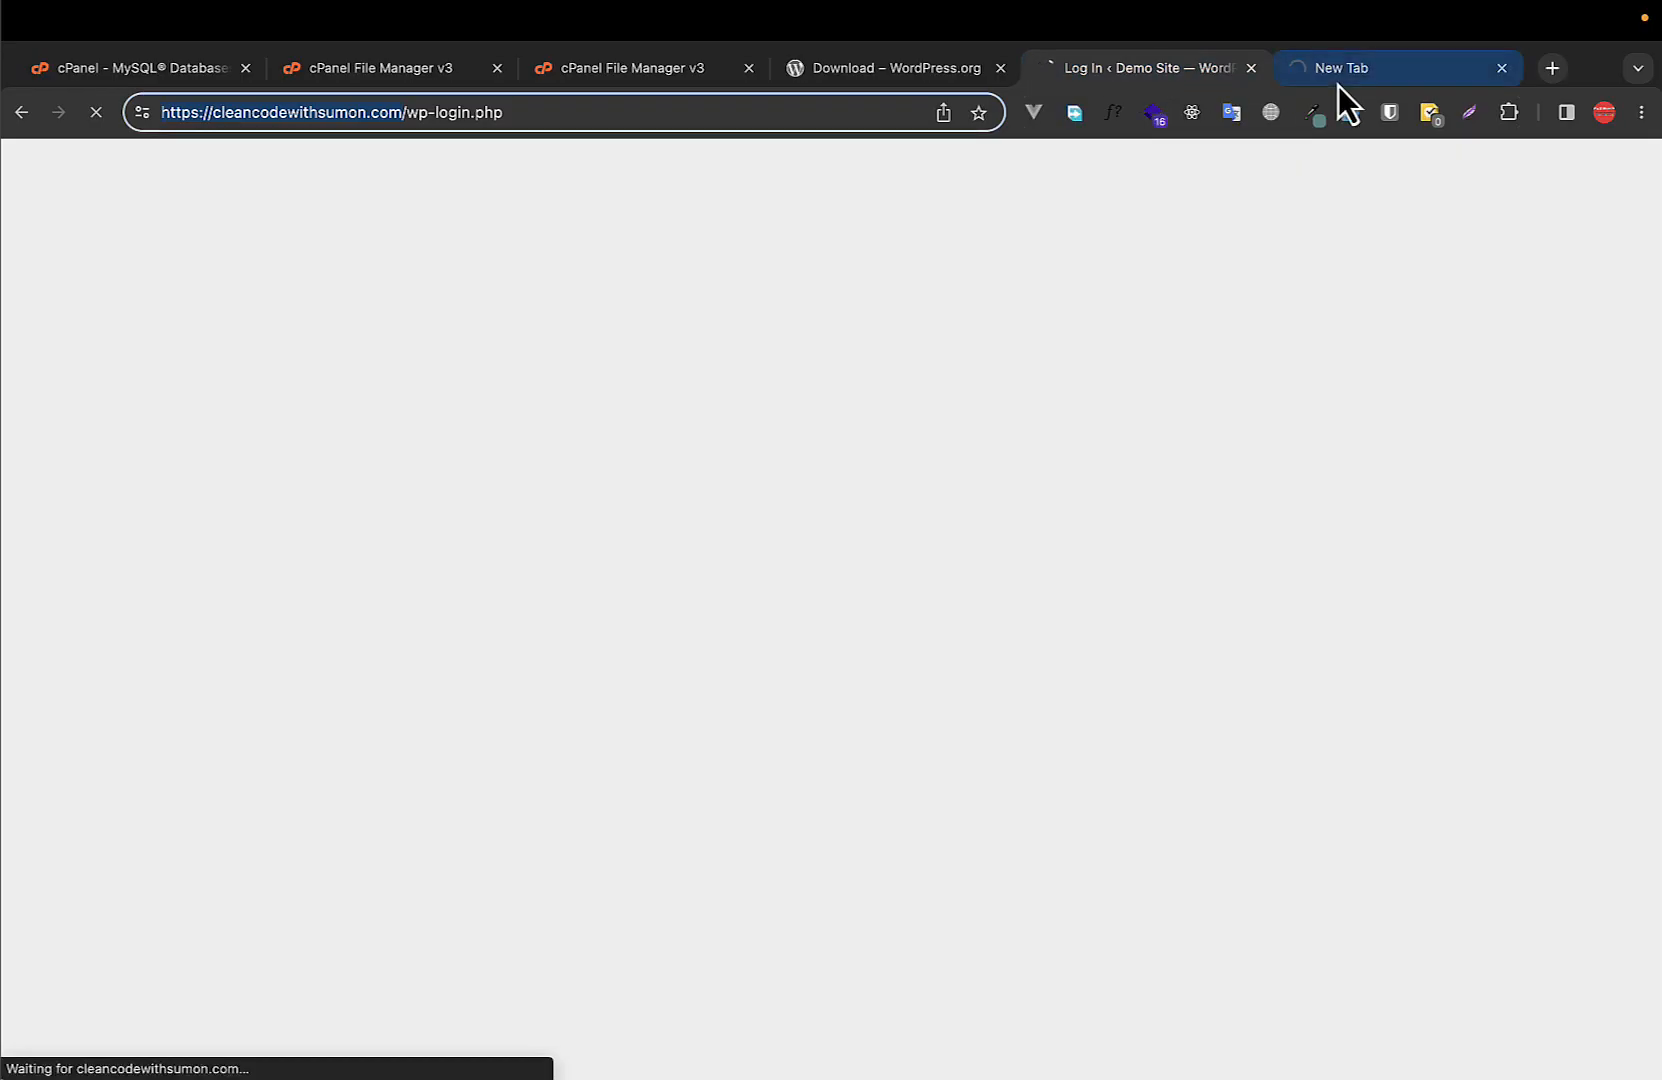
Log in with the admin password to reach the WordPress Dashboard
{"action": "left_click", "coordinate": [1337, 70]}
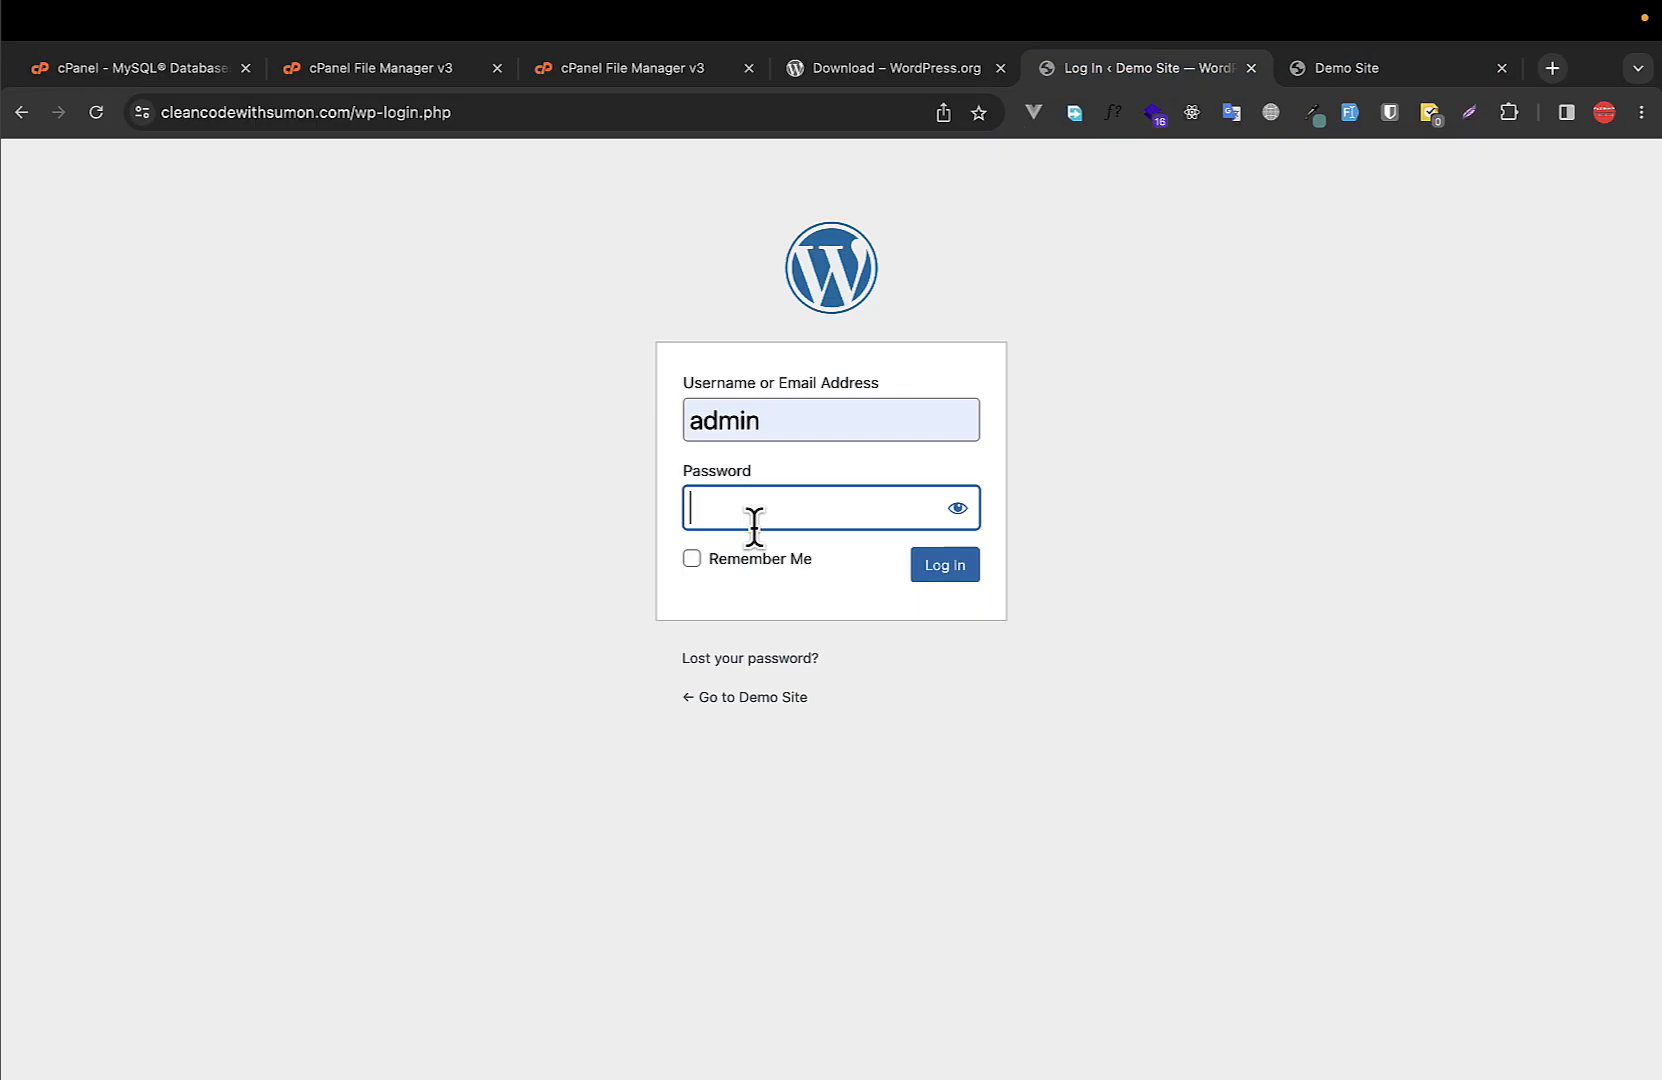
{"action": "type", "text": "admin"}
{"action": "key", "text": "Return"}
{"action": "left_click", "coordinate": [1394, 24]}
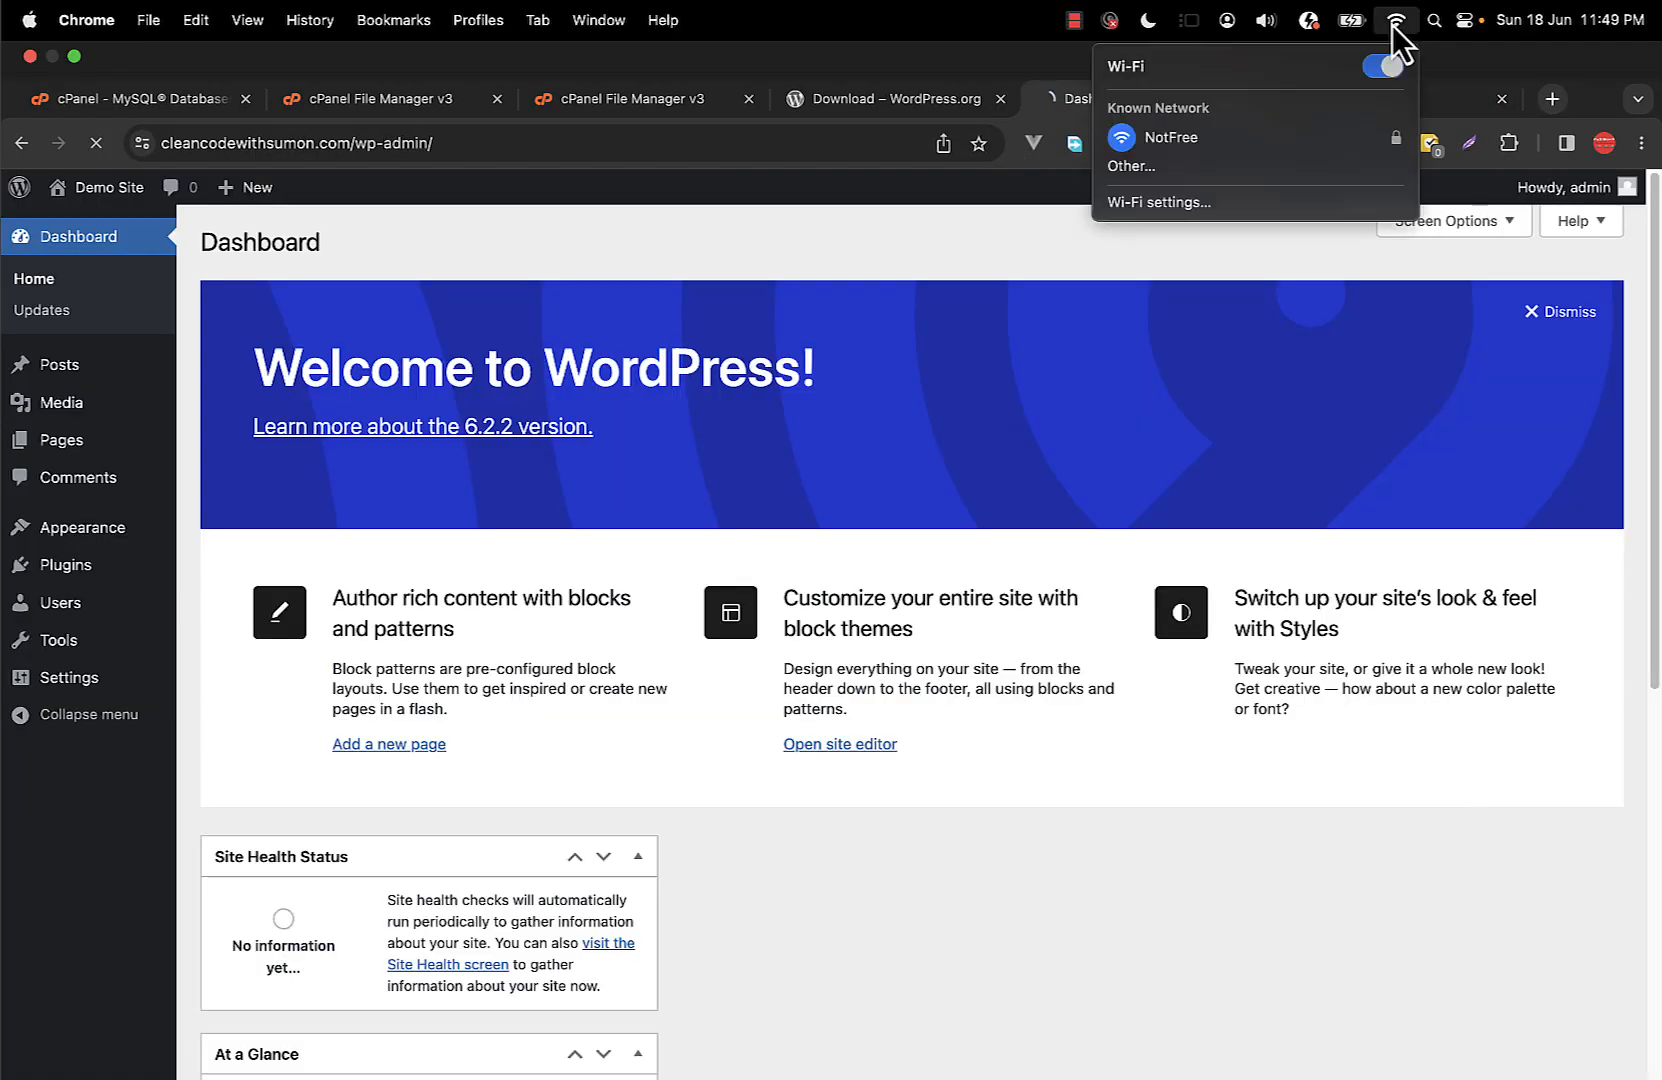
{"action": "left_click", "coordinate": [597, 280]}
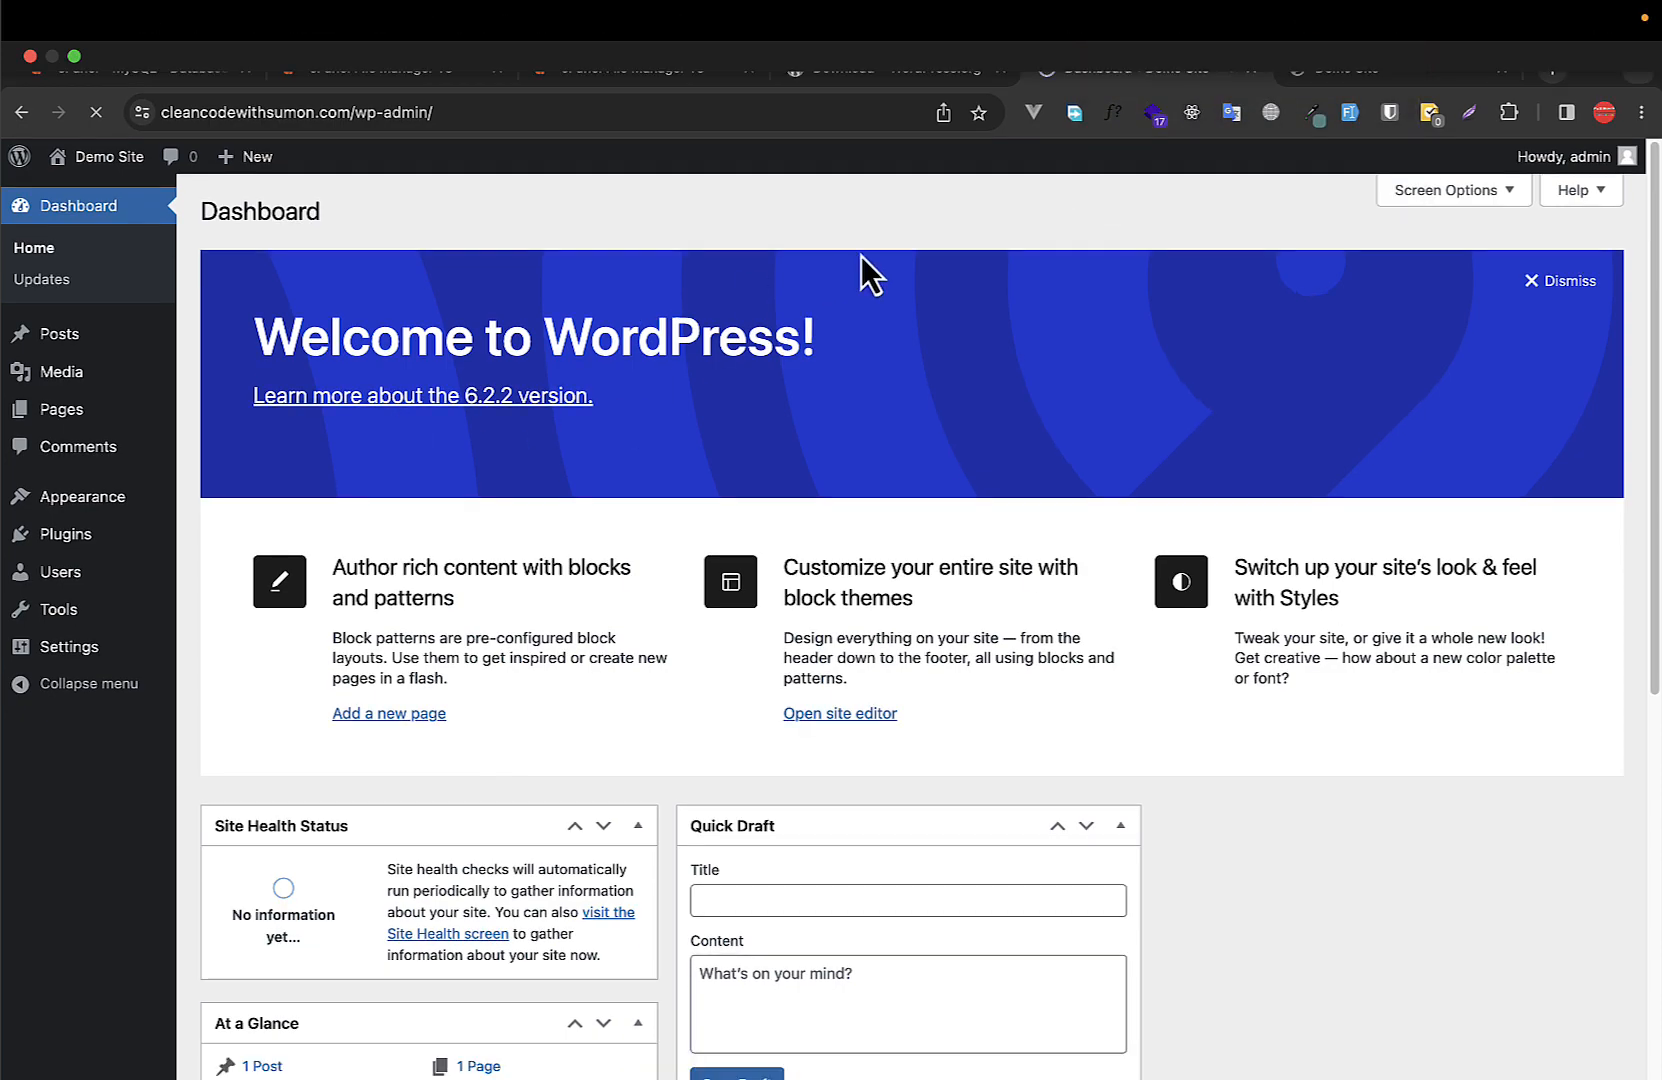